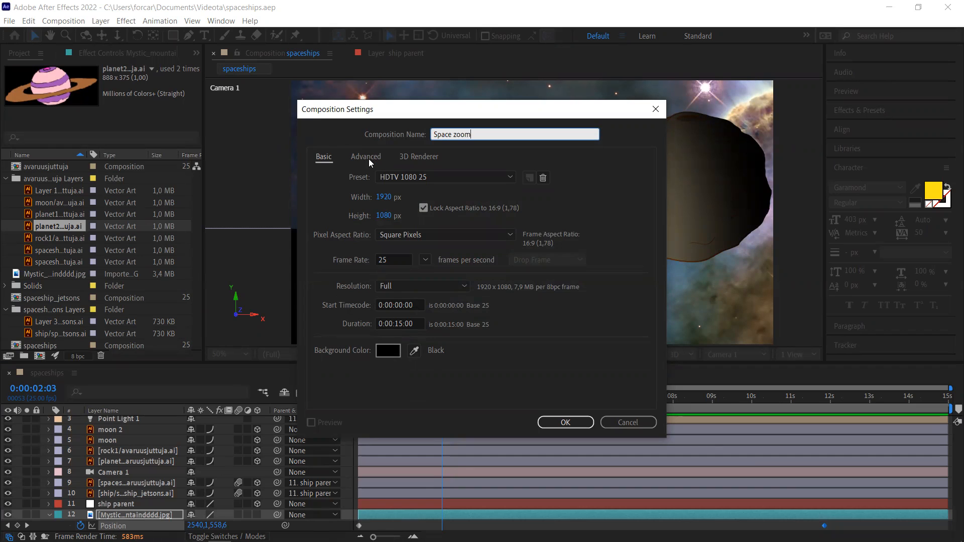
- Switch the Space zoom Composition Settings to its Advanced tab
click(369, 159)
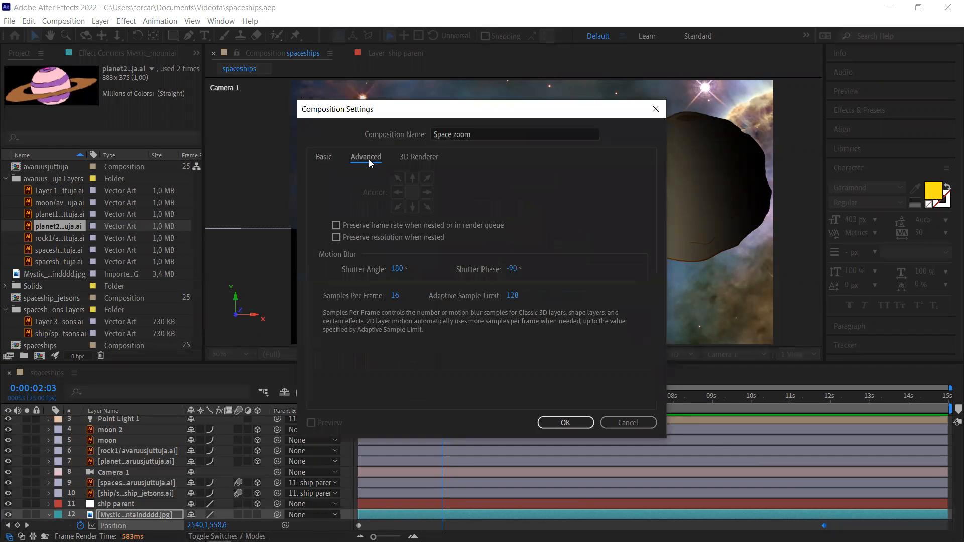
- Enable Preserve frame rate, set duration to 0:00:13:00, and create the Space zoom composition
click(335, 226)
click(320, 160)
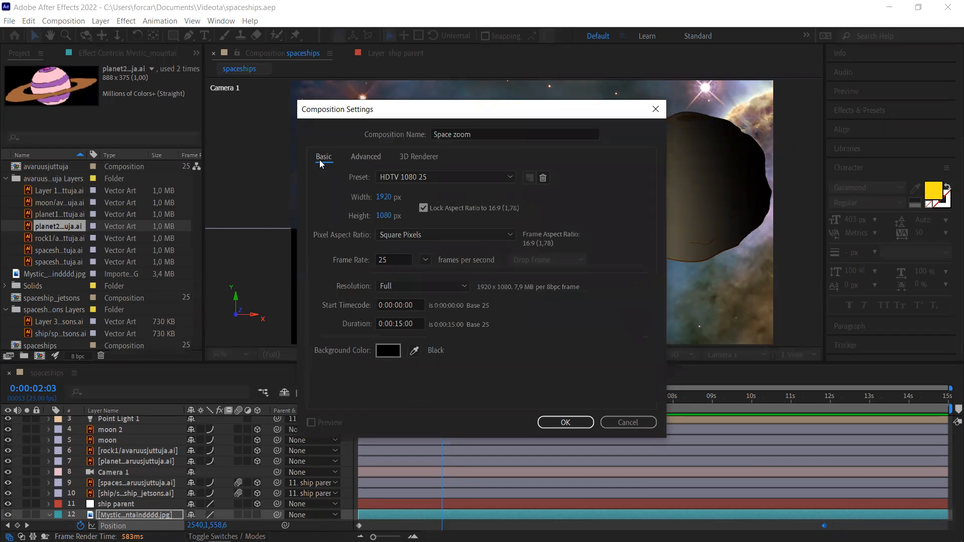
click(400, 324)
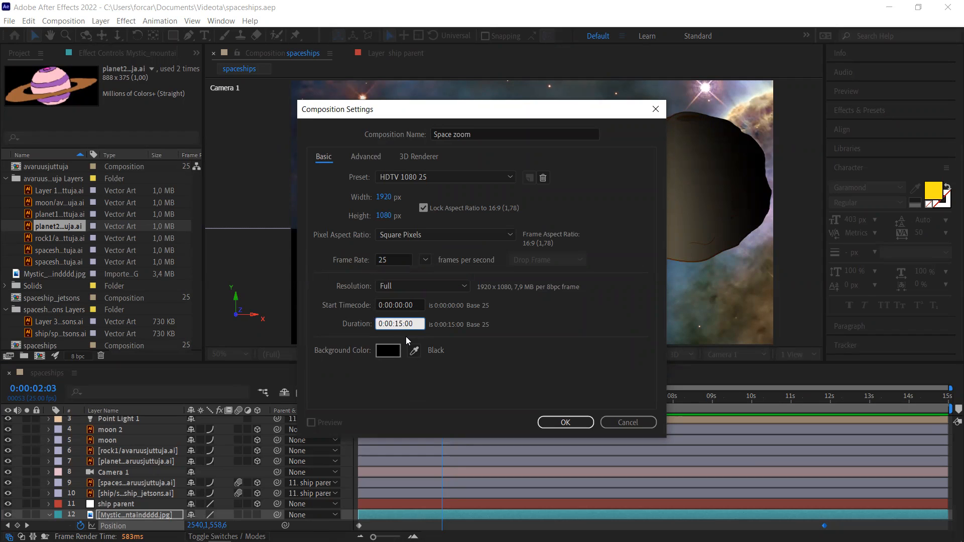
key(BackSpace)
text(3)
click(564, 422)
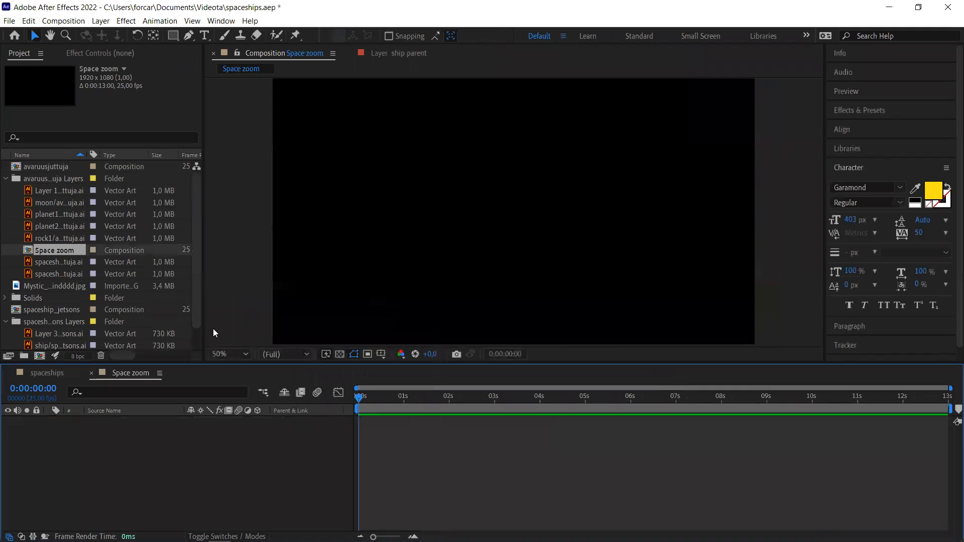
- Add the Mystic nebula jpg as the backdrop layer and drag it to frame the chosen region
click(6, 321)
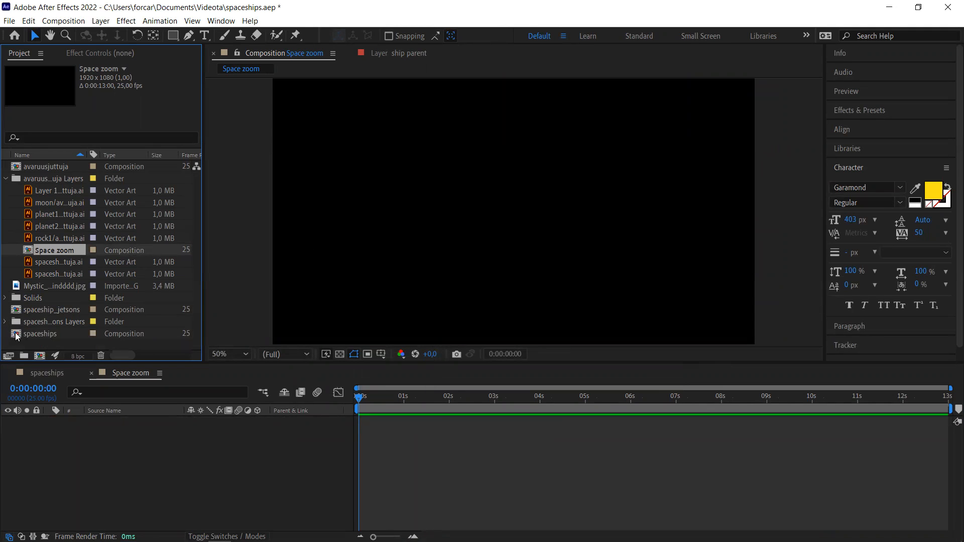
drag(18, 287, 122, 437)
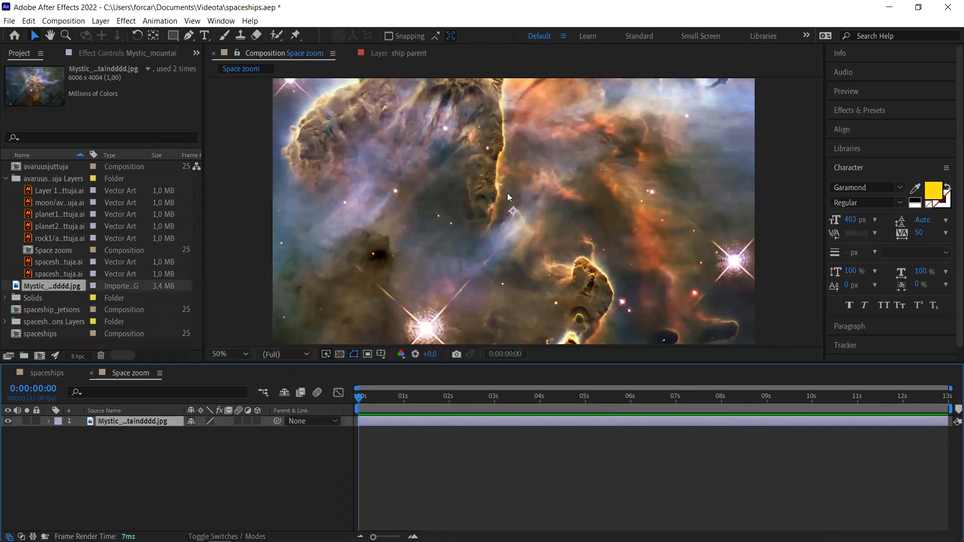
drag(507, 192, 468, 276)
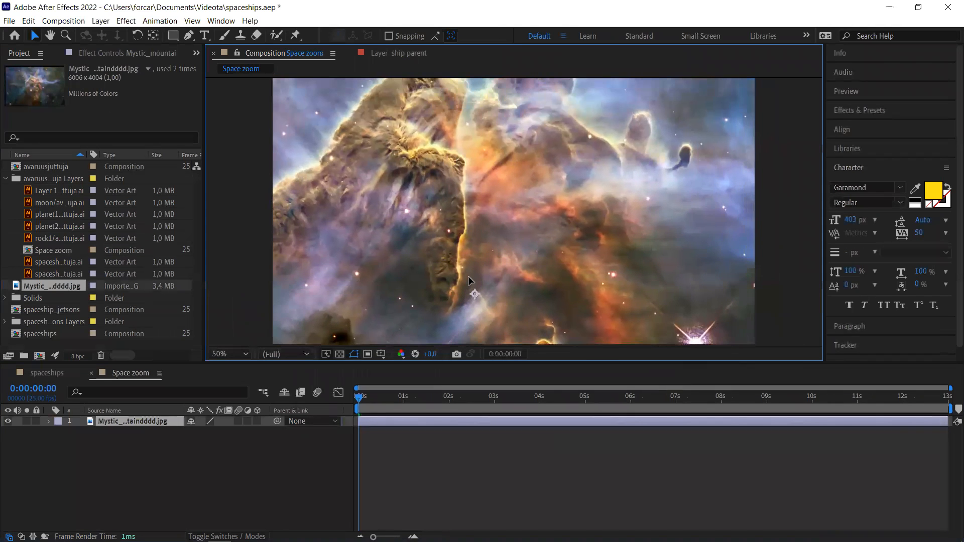
drag(639, 164, 585, 287)
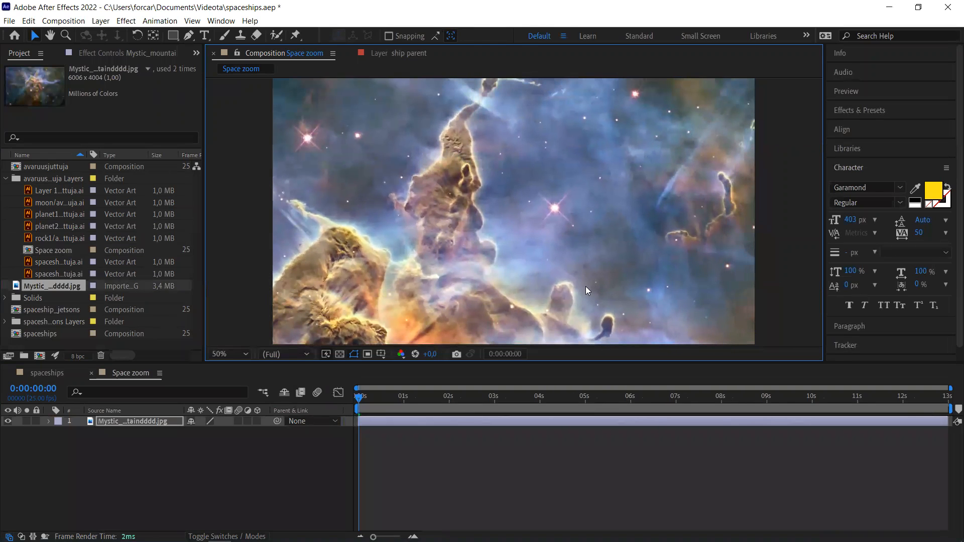
drag(646, 144, 634, 264)
drag(623, 218, 671, 114)
drag(631, 221, 665, 131)
drag(532, 223, 617, 122)
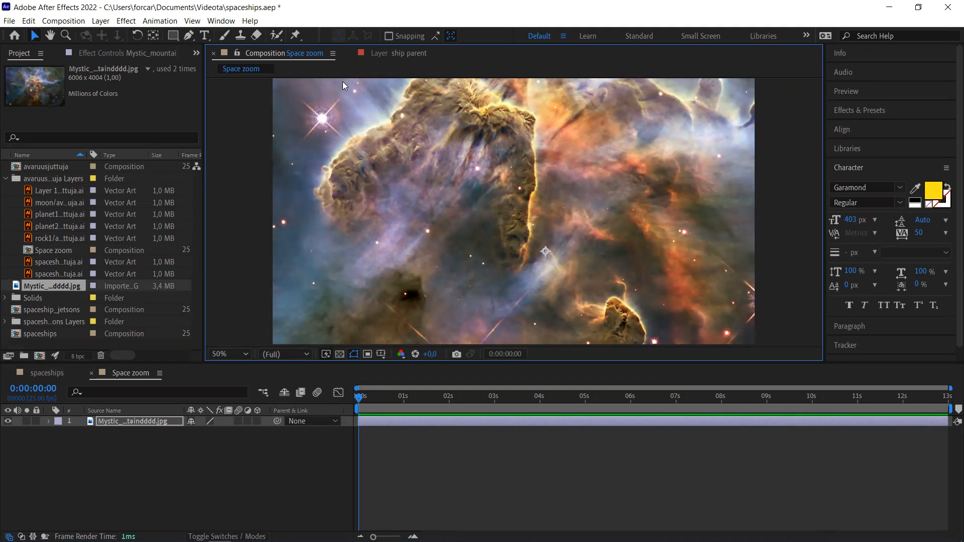
- Place the moon, planet1 at lower left, planet2, and rock1 over the nebula
click(48, 205)
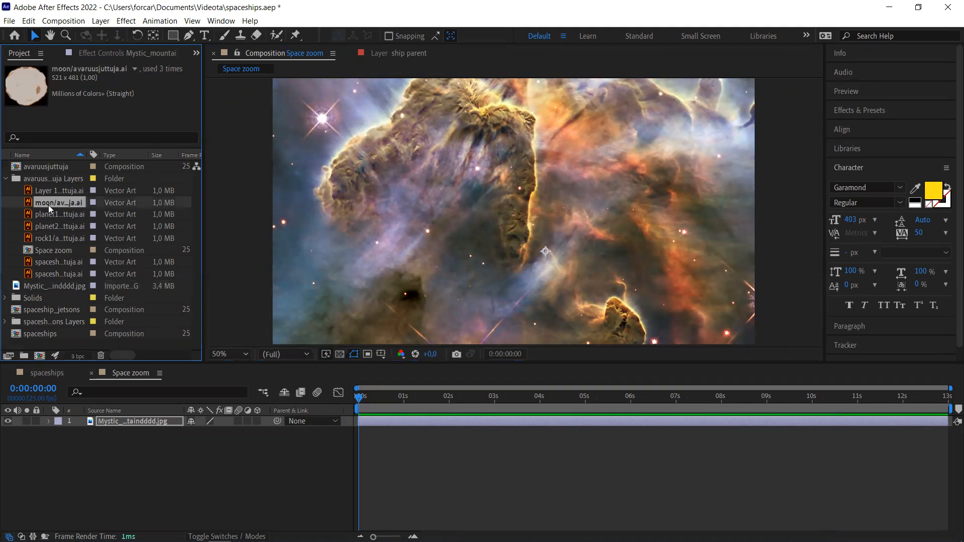
drag(48, 205, 496, 181)
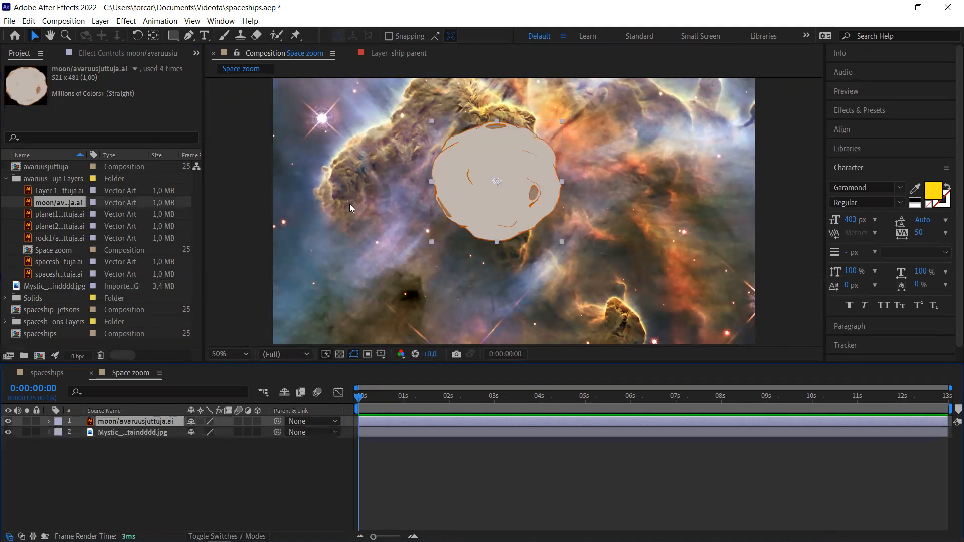
drag(48, 217, 373, 256)
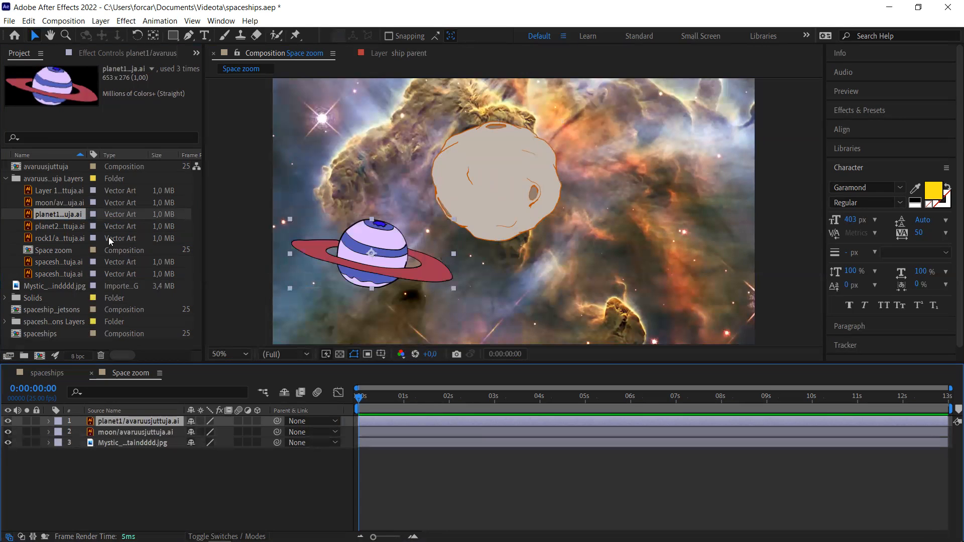
drag(54, 226, 625, 170)
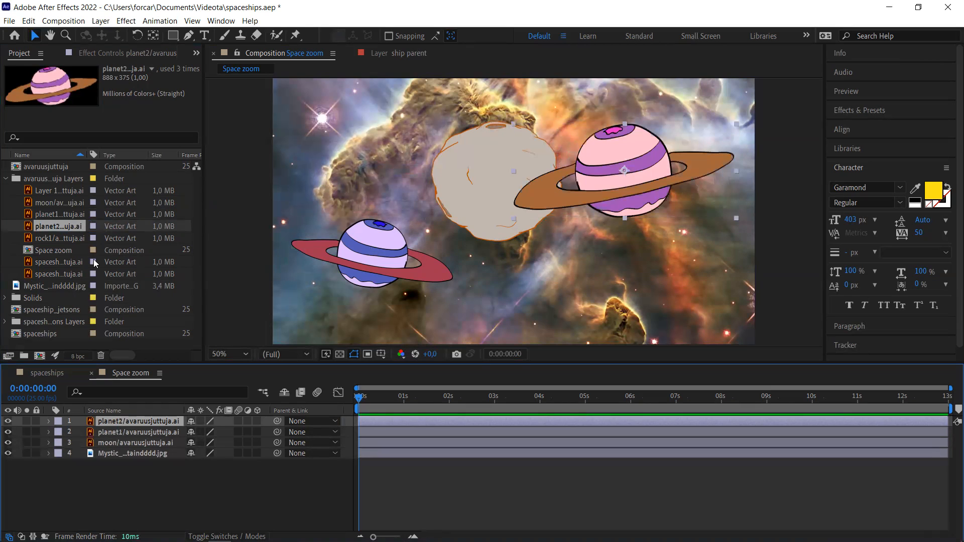
drag(53, 239, 593, 277)
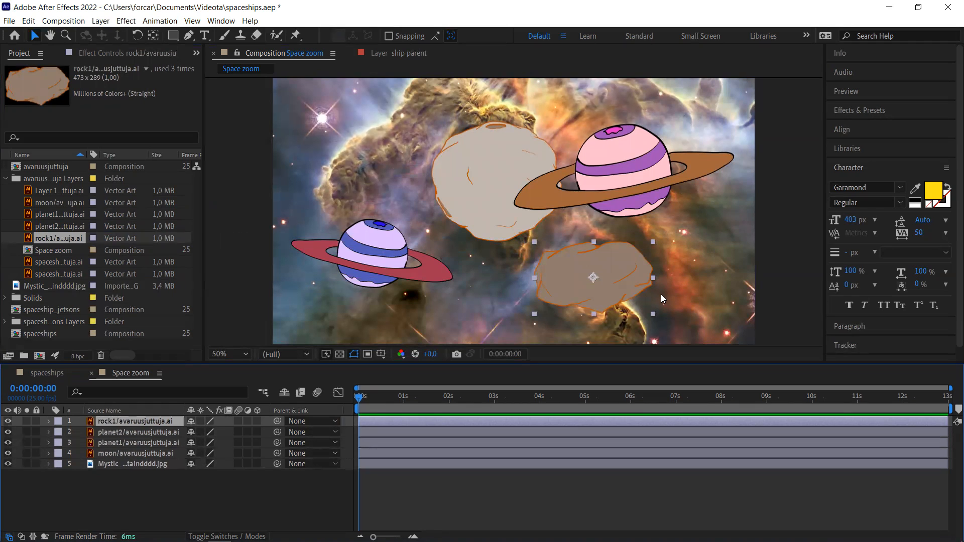
- Duplicate rock1, move the copy to the upper left, and rotate it to 150°
key(ctrl+d)
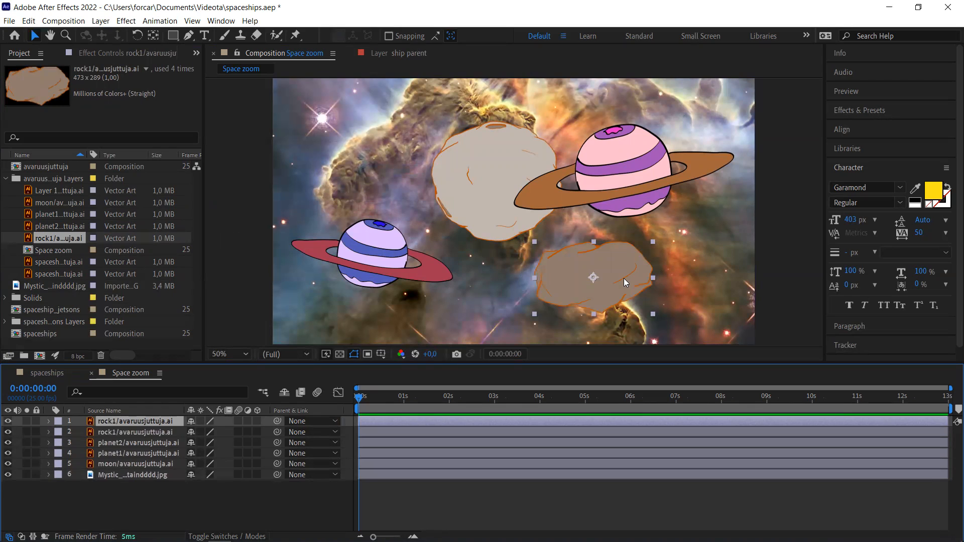
drag(623, 278, 399, 164)
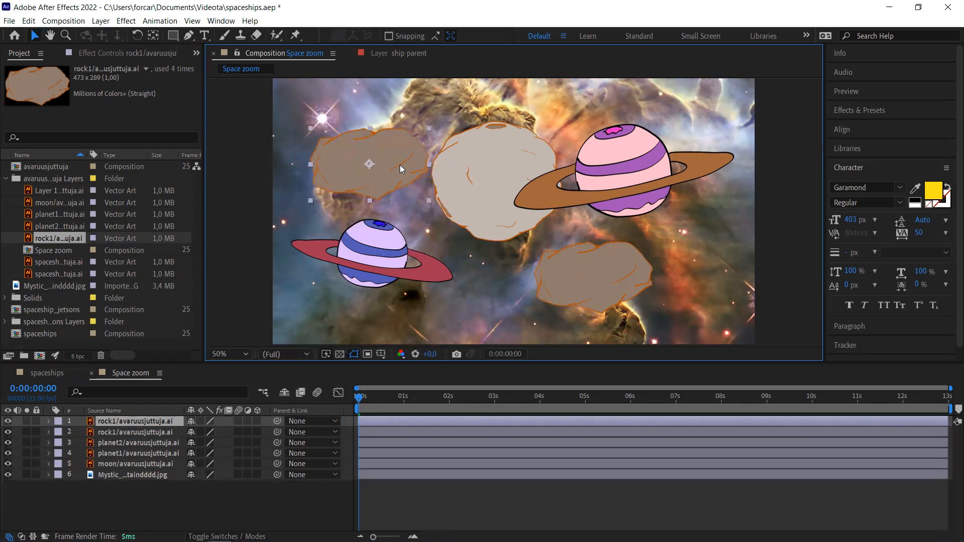
key(r)
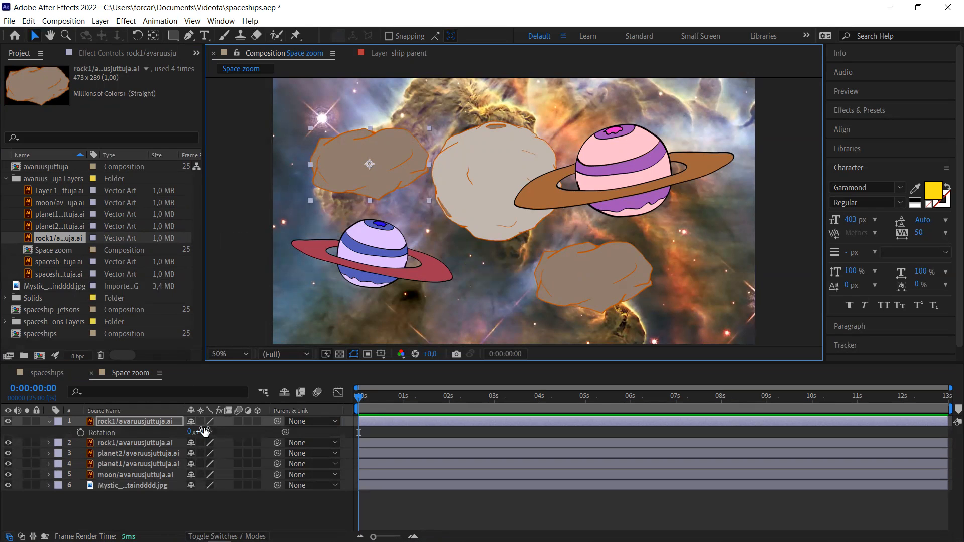
drag(203, 429, 263, 391)
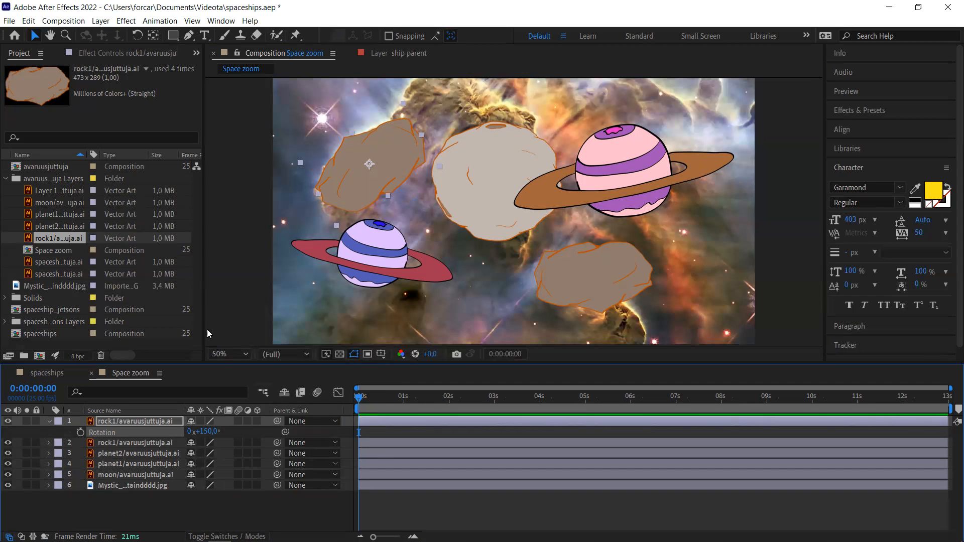
- Apply Levels to the rock copy and raise the RGB Input Black to 65
click(126, 22)
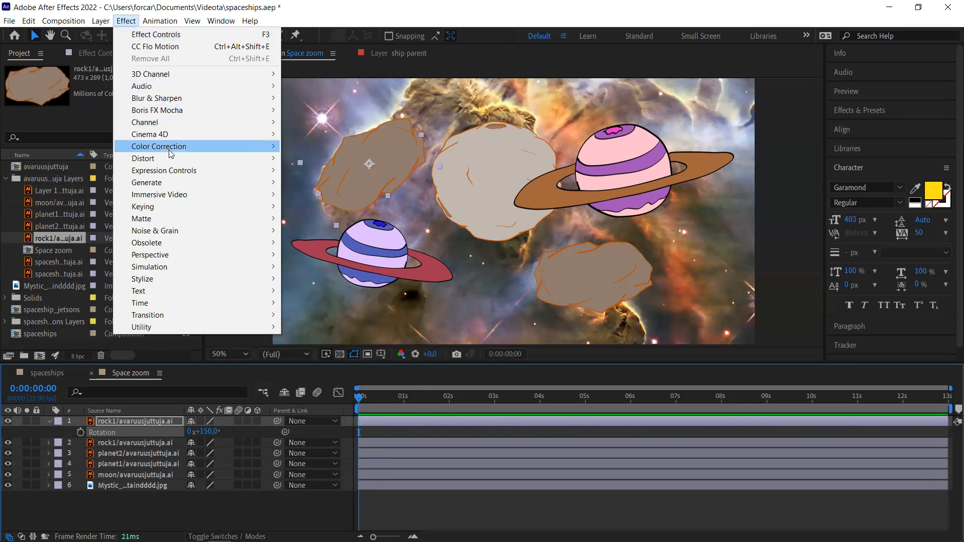
mouse_move(171, 154)
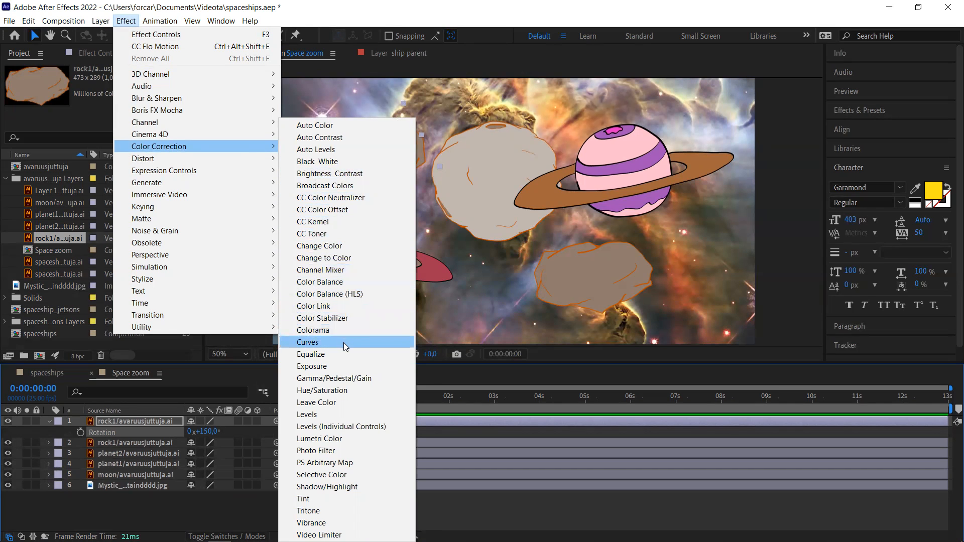
click(349, 415)
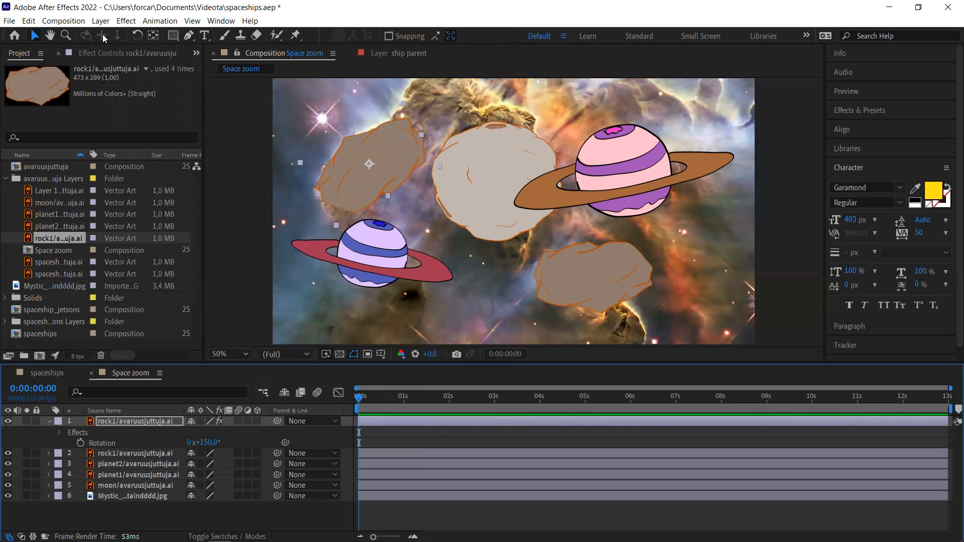
click(110, 53)
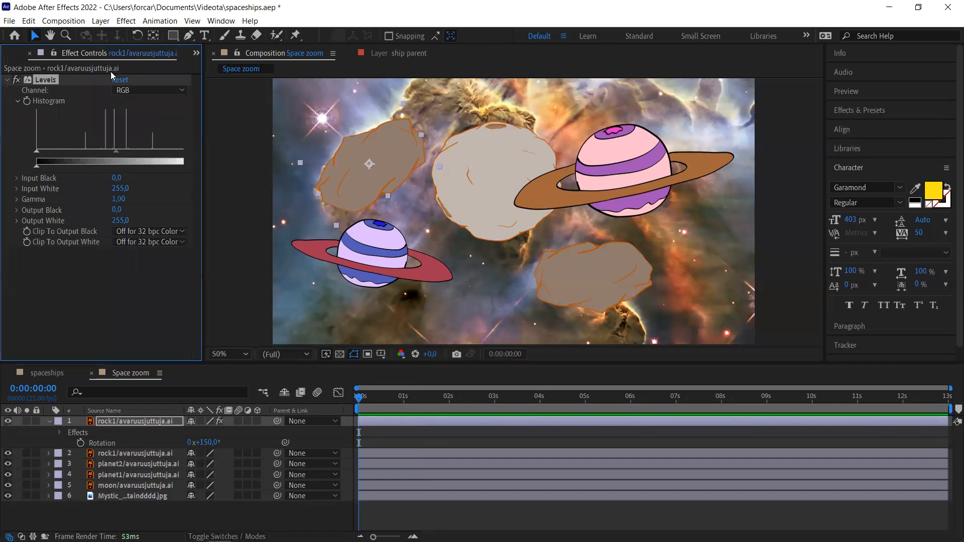
click(159, 93)
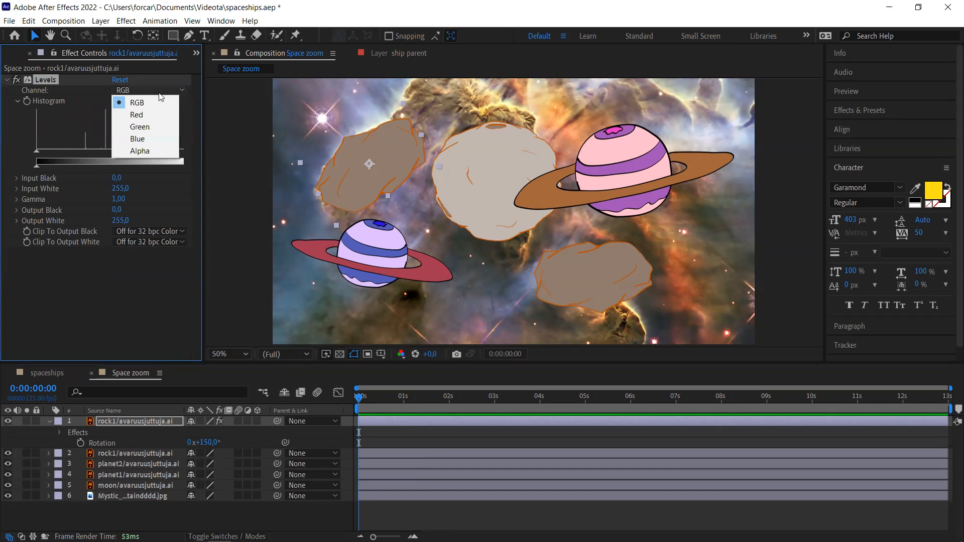
click(34, 150)
drag(36, 150, 77, 150)
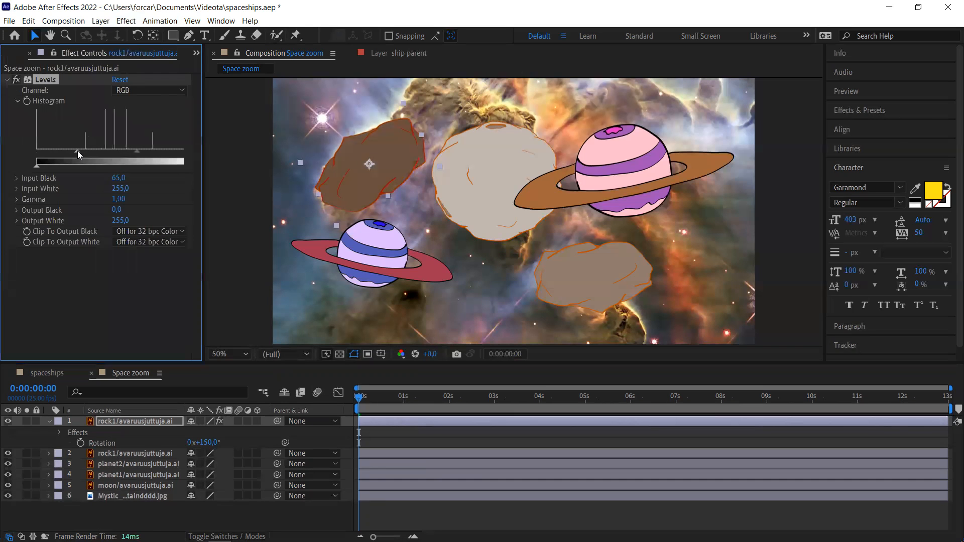
- Switch Levels to the Blue channel and set Blue Gamma to 1,35
click(170, 92)
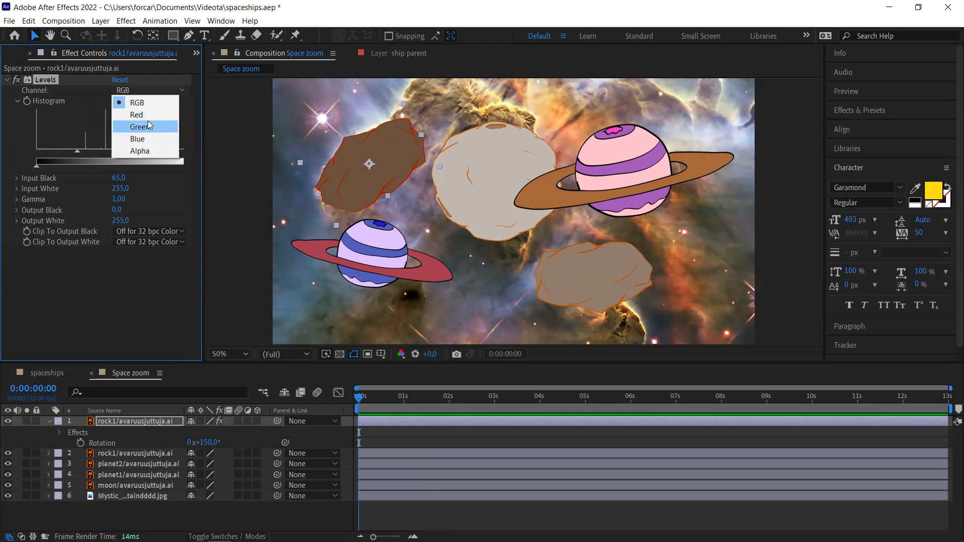
click(149, 136)
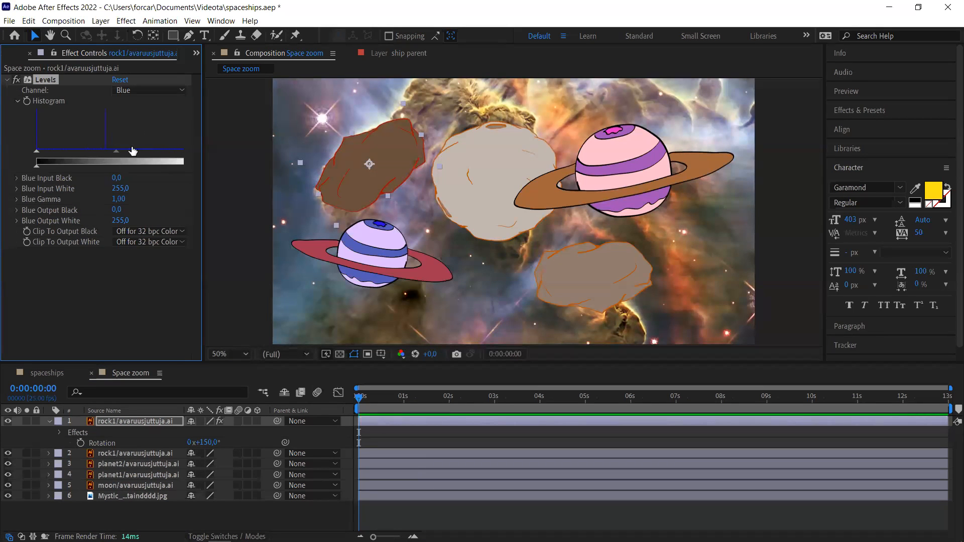
mouse_move(115, 148)
mouse_down()
mouse_move(96, 150)
mouse_move(125, 150)
mouse_move(87, 150)
mouse_move(100, 151)
mouse_up()
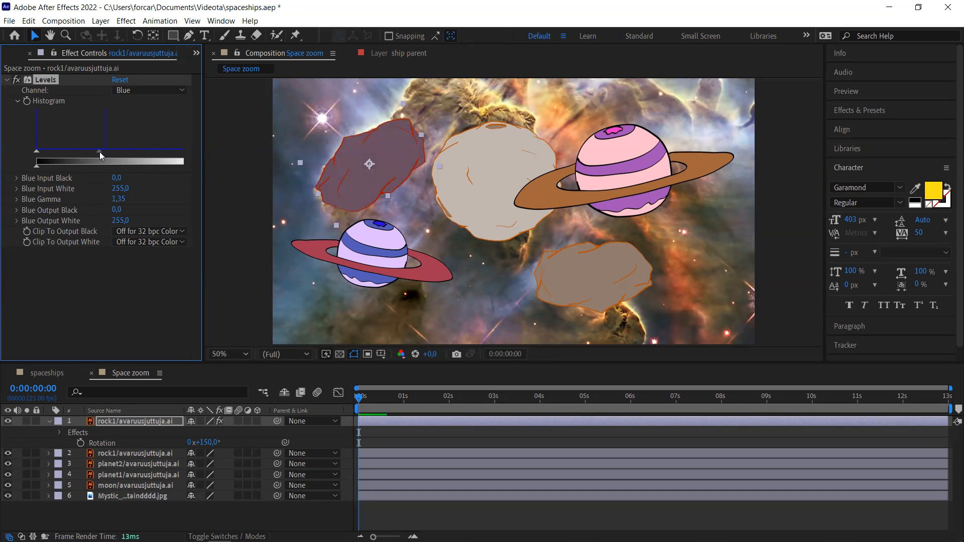
click(30, 53)
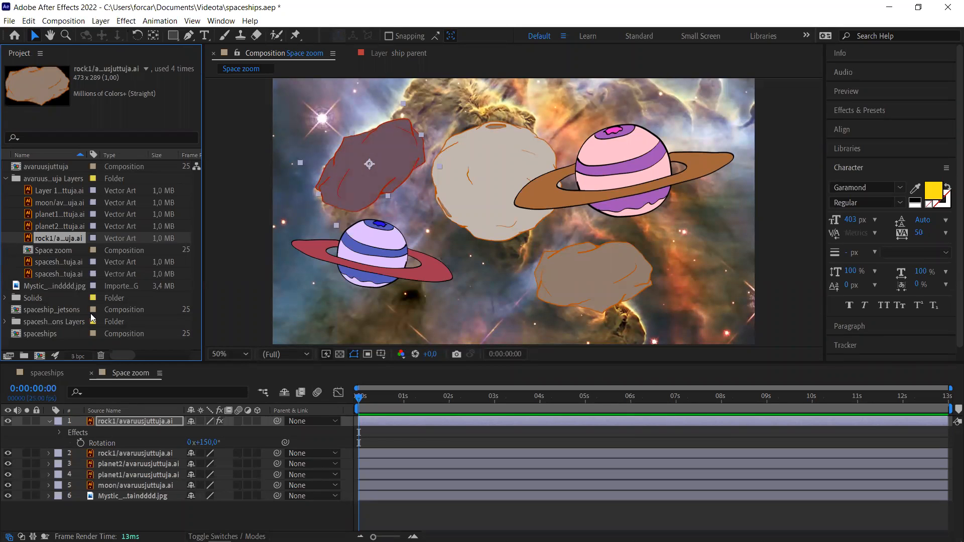
click(48, 423)
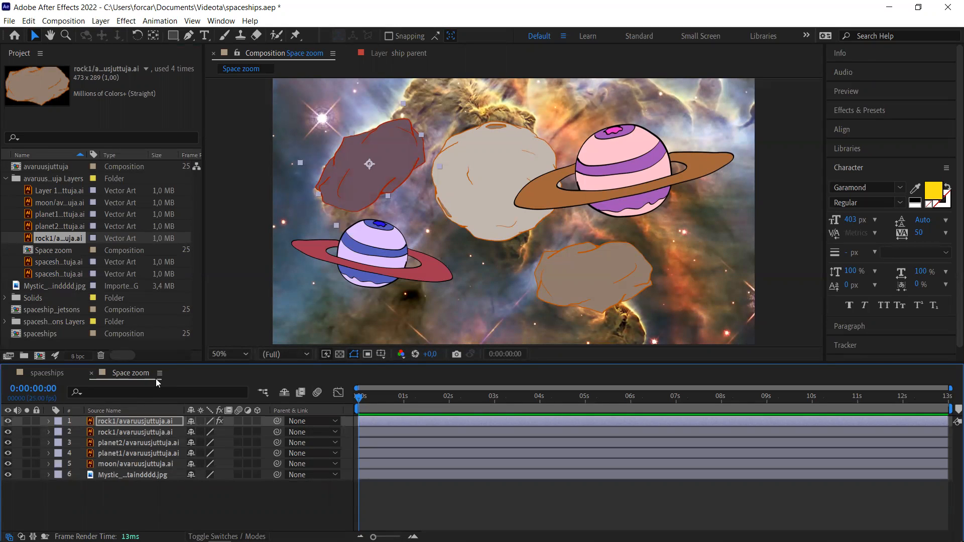
- Duplicate the moon behind the upper-right ringed planet, rotate it about 74°, then select the six artwork layers
click(495, 189)
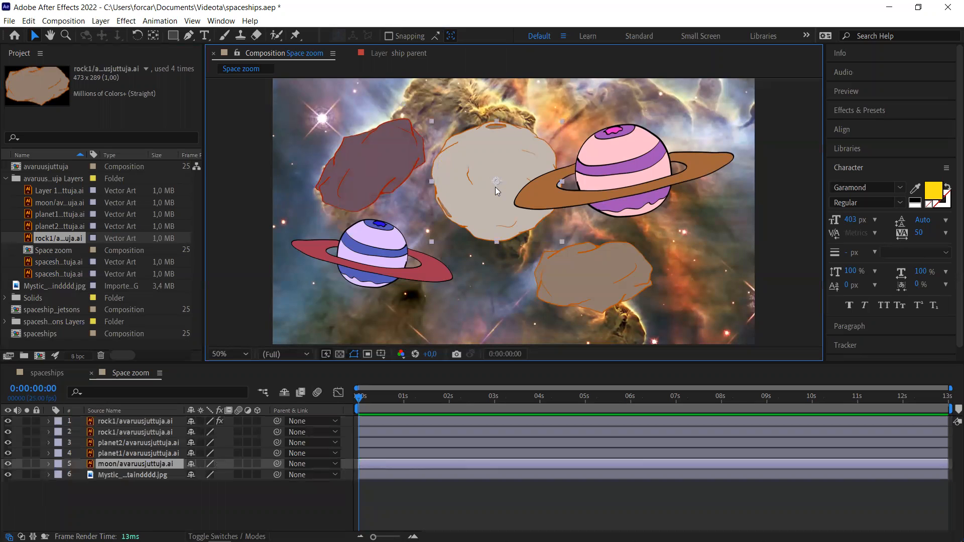
key(ctrl+d)
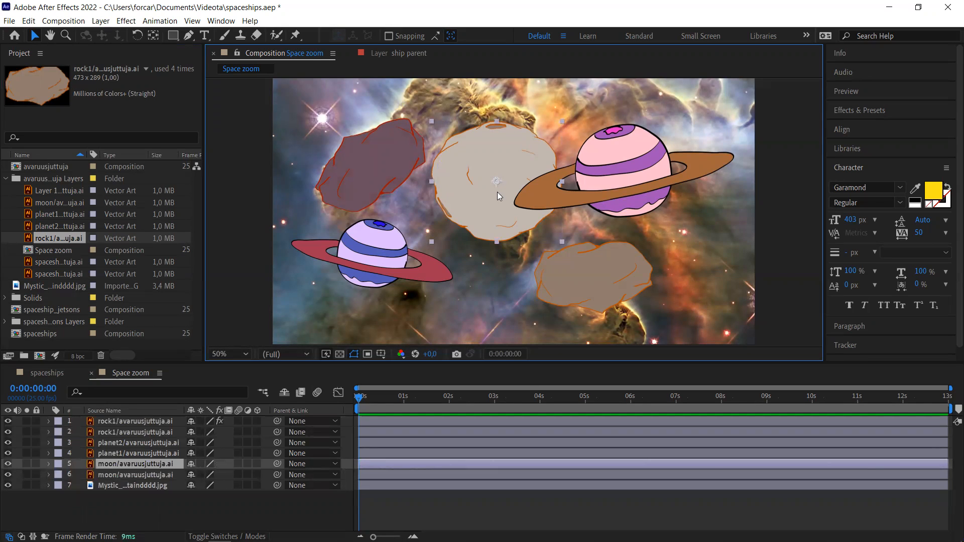
drag(501, 202, 696, 225)
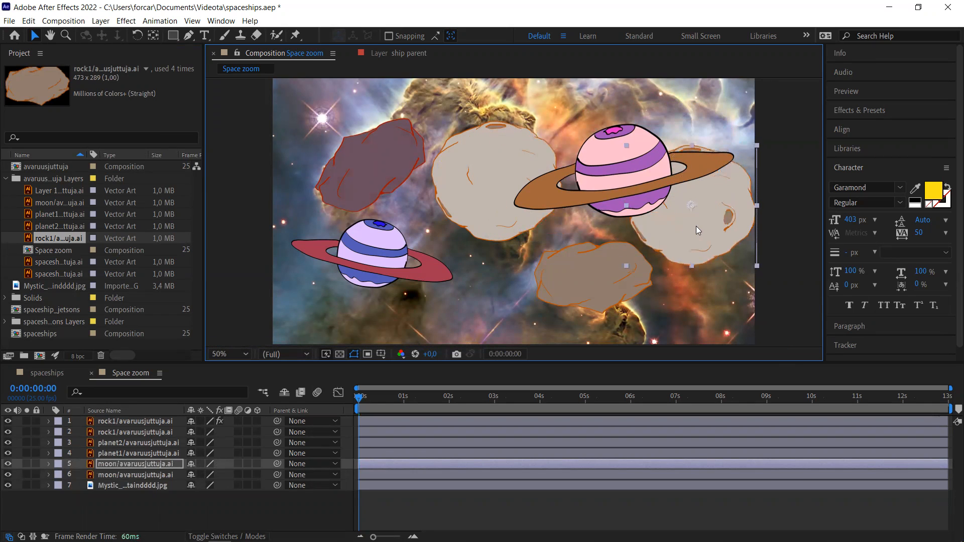
key(r)
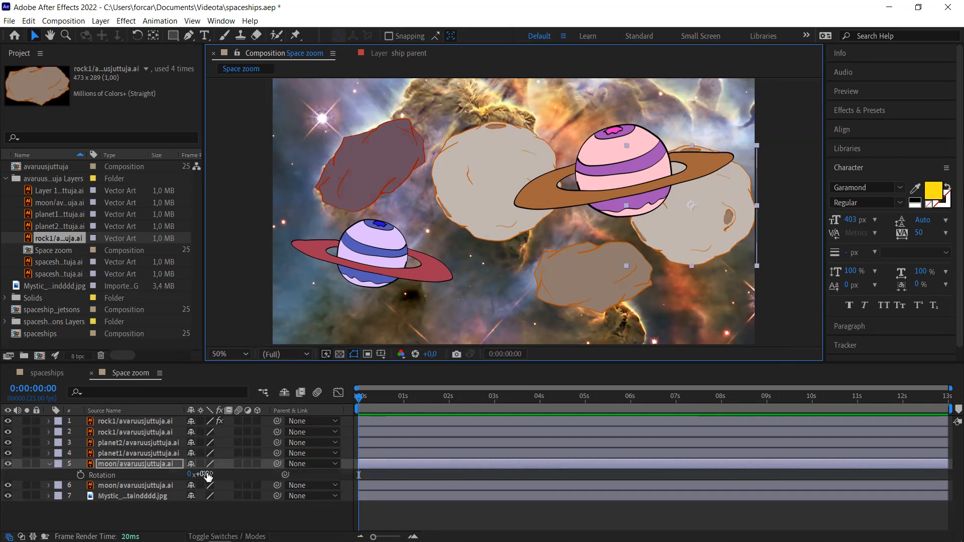
drag(205, 474, 249, 467)
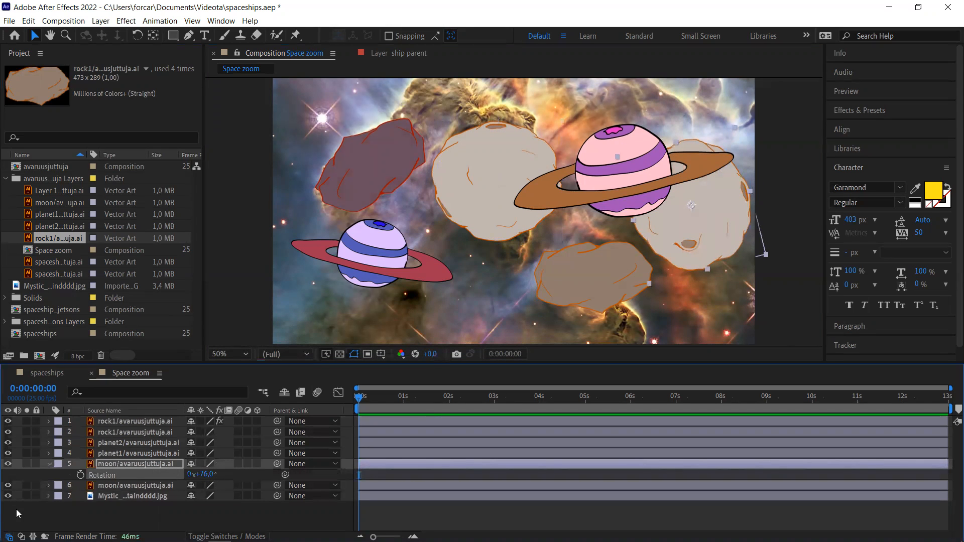
click(49, 464)
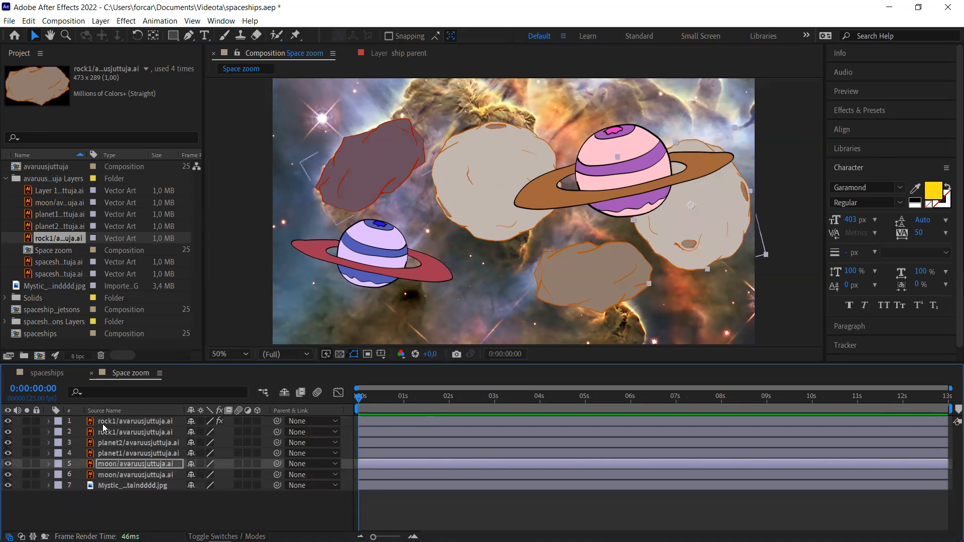
click(118, 425)
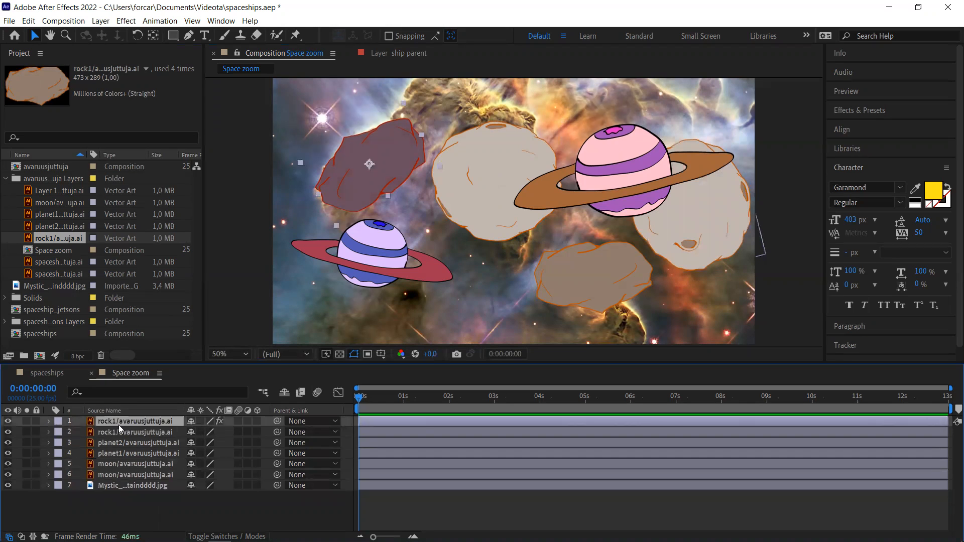
shift+click(127, 475)
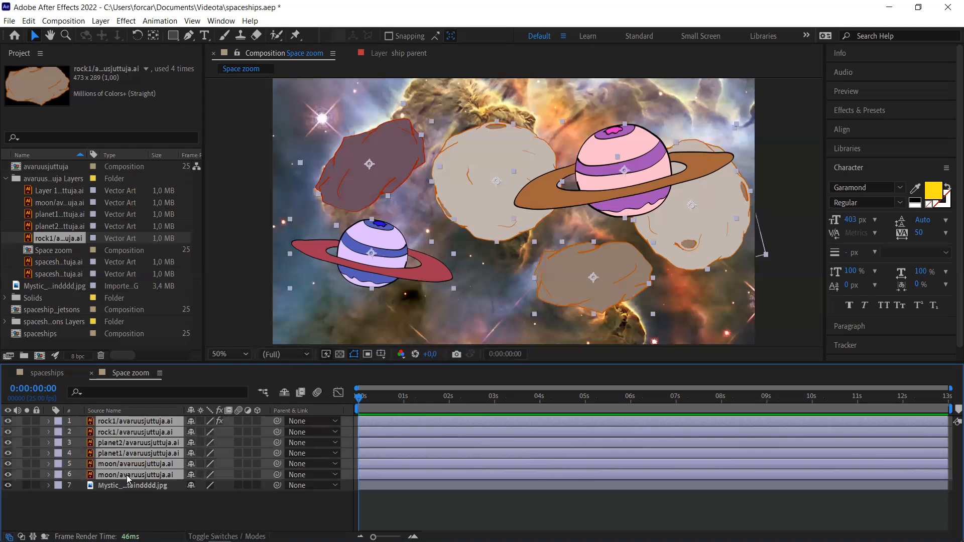
- Make the six selected layers 3D at Best quality and nudge their Position X slightly
click(258, 422)
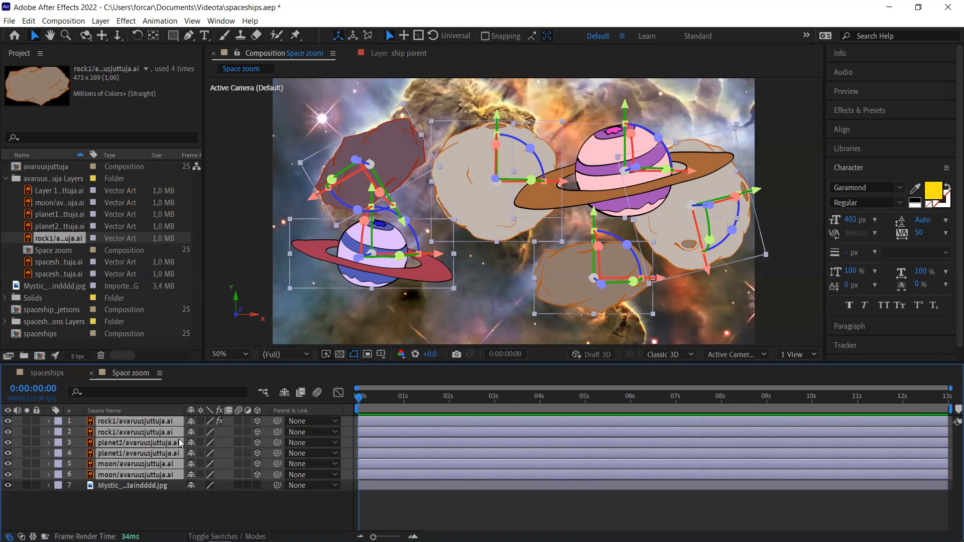
click(211, 424)
key(p)
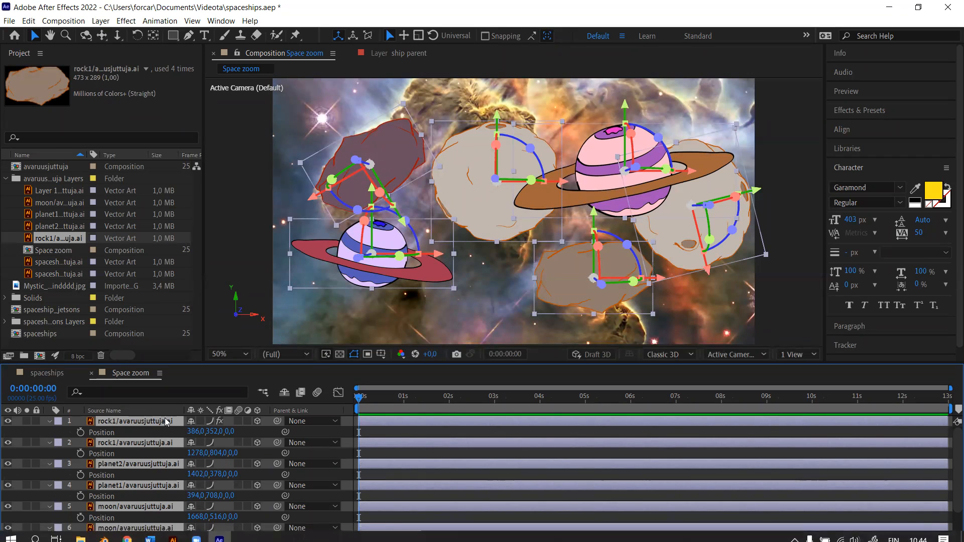
mouse_move(193, 431)
mouse_down()
mouse_move(242, 432)
mouse_move(194, 431)
mouse_up()
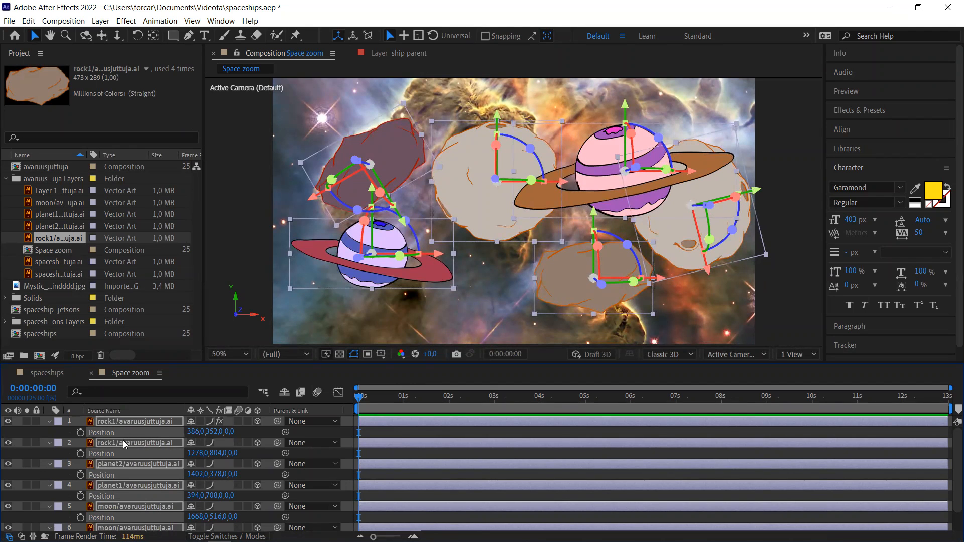
key(p)
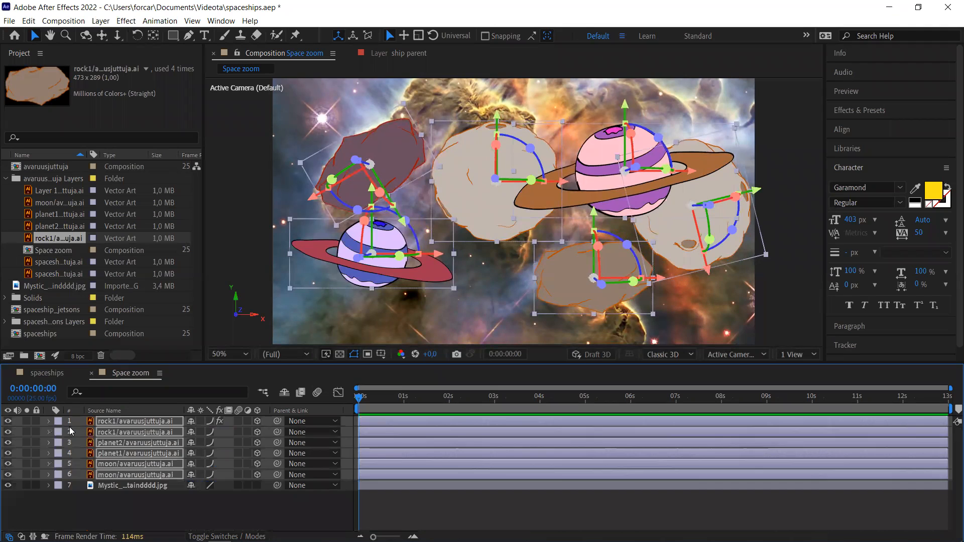
click(113, 512)
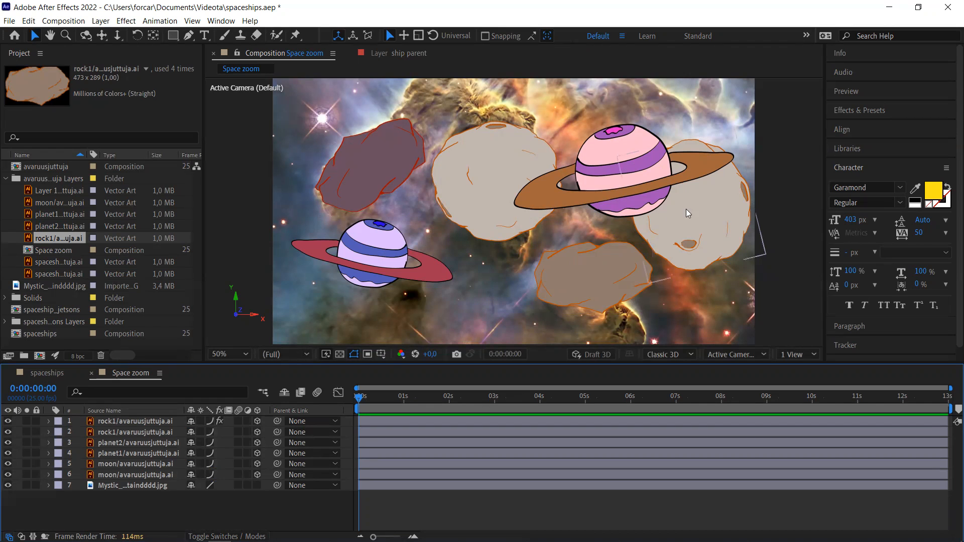
- Nudge planet2, the large pink ringed planet, slightly upward in the viewer
drag(716, 204, 719, 178)
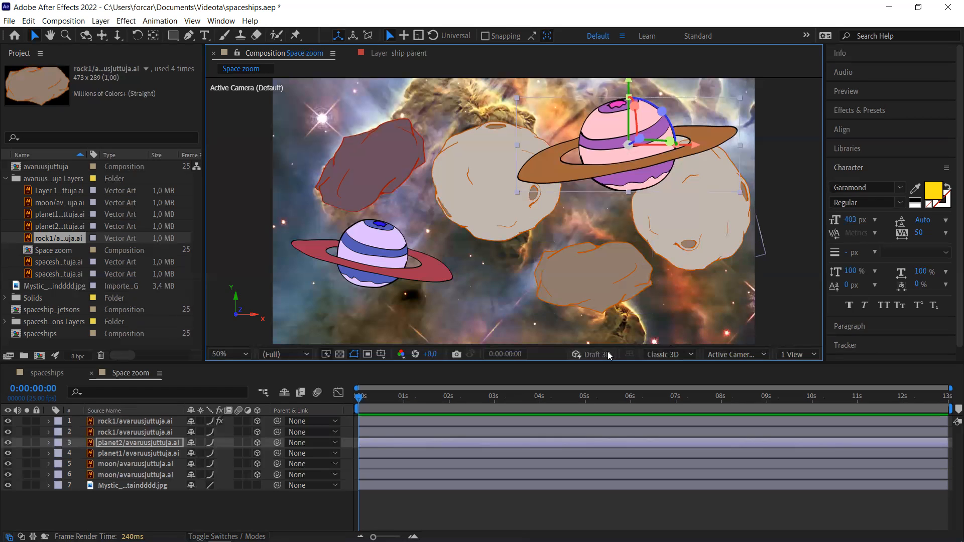
click(798, 354)
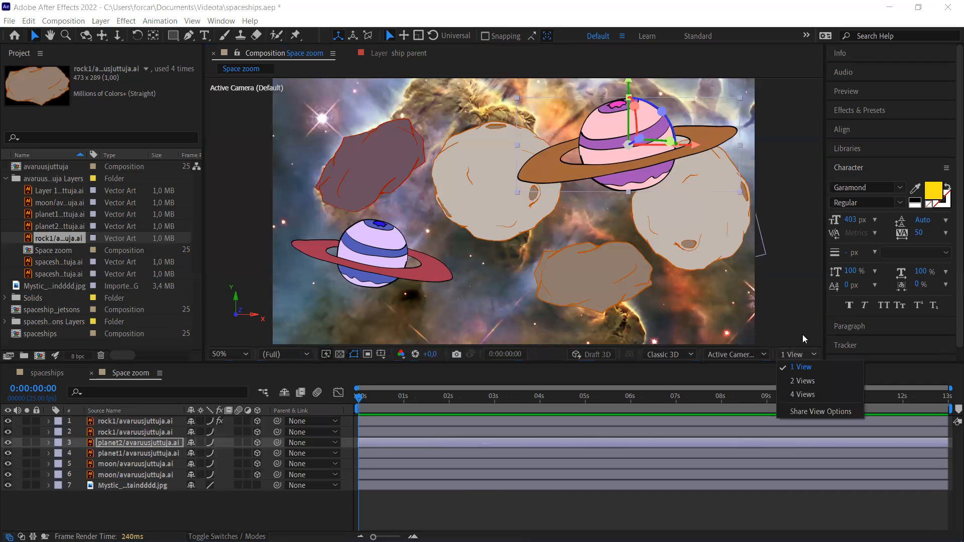
- In Custom View 1, pull planet2 toward the camera along Z to -1127.7
click(747, 355)
click(746, 354)
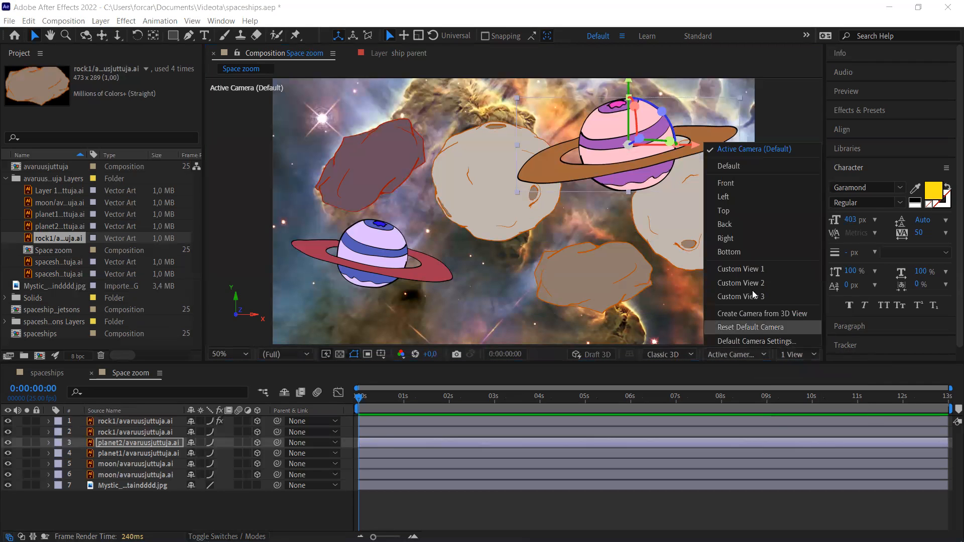
click(755, 270)
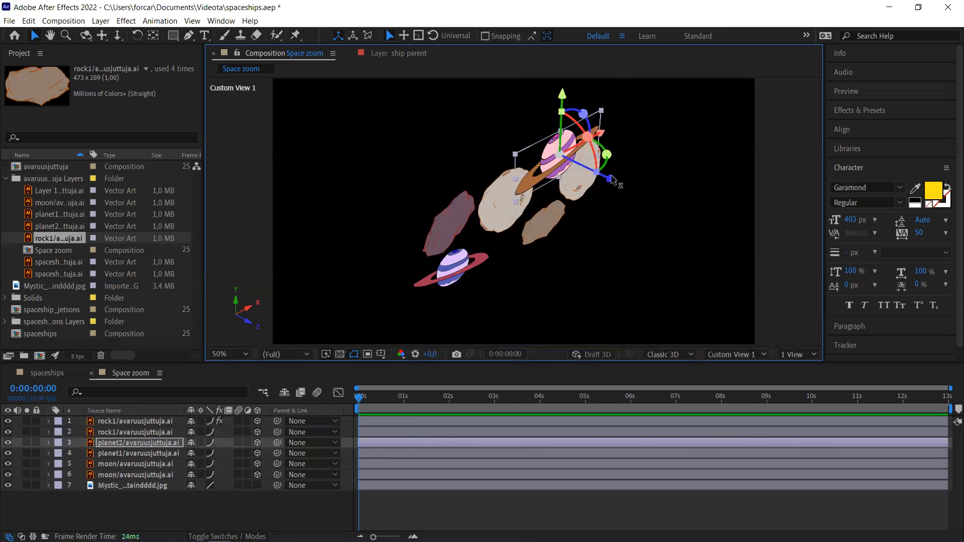
drag(613, 179, 765, 269)
- Set the viewer layout to 2 Views side by side
click(808, 356)
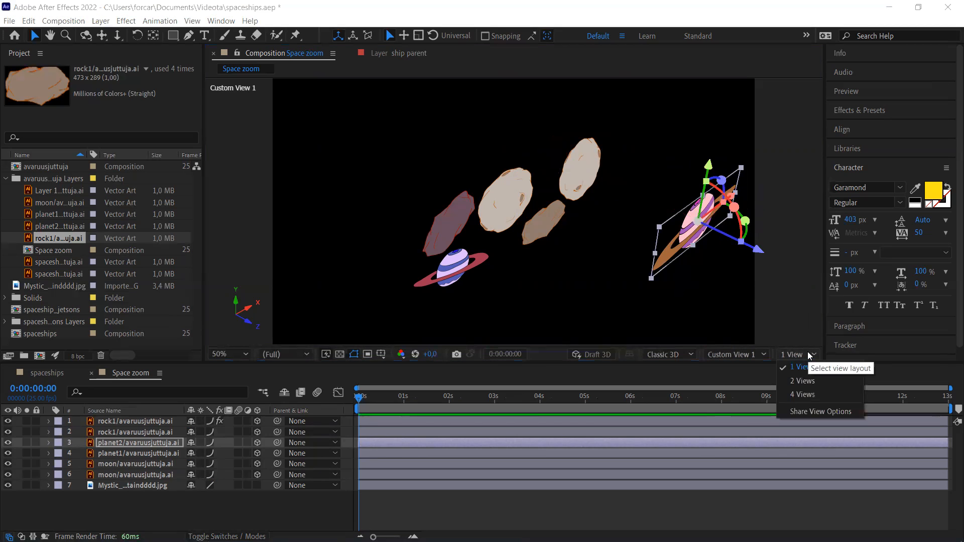
click(809, 382)
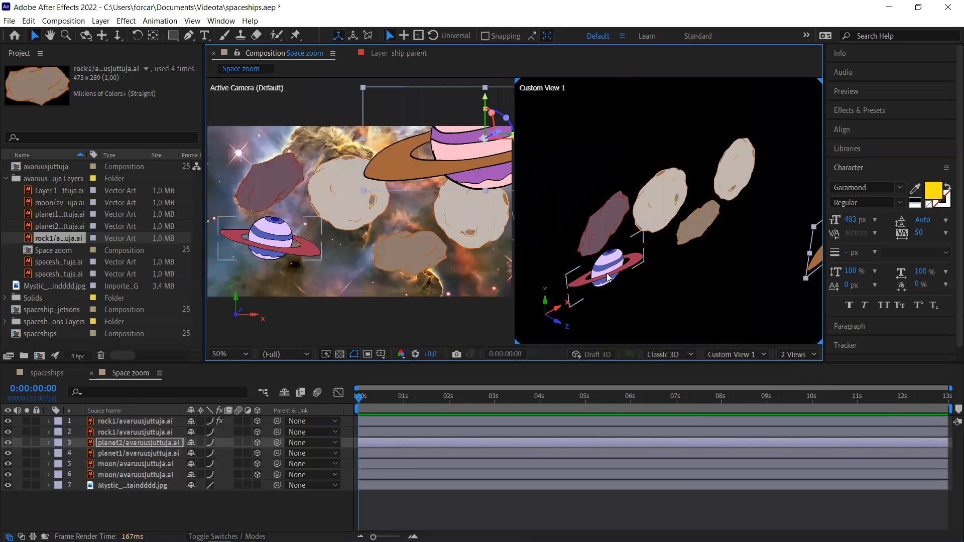
click(63, 261)
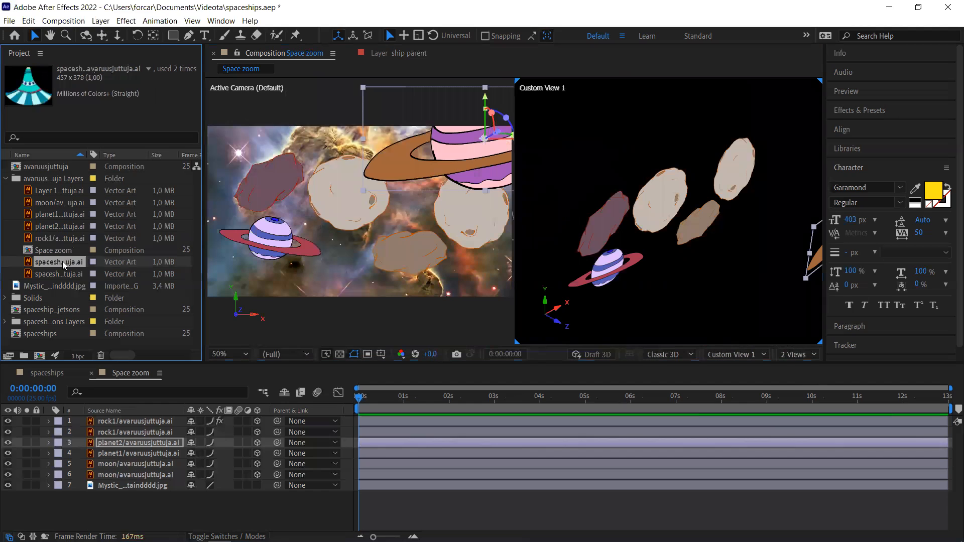
- Add the first spaceship artwork to Space zoom as a 3D layer at best quality
click(60, 278)
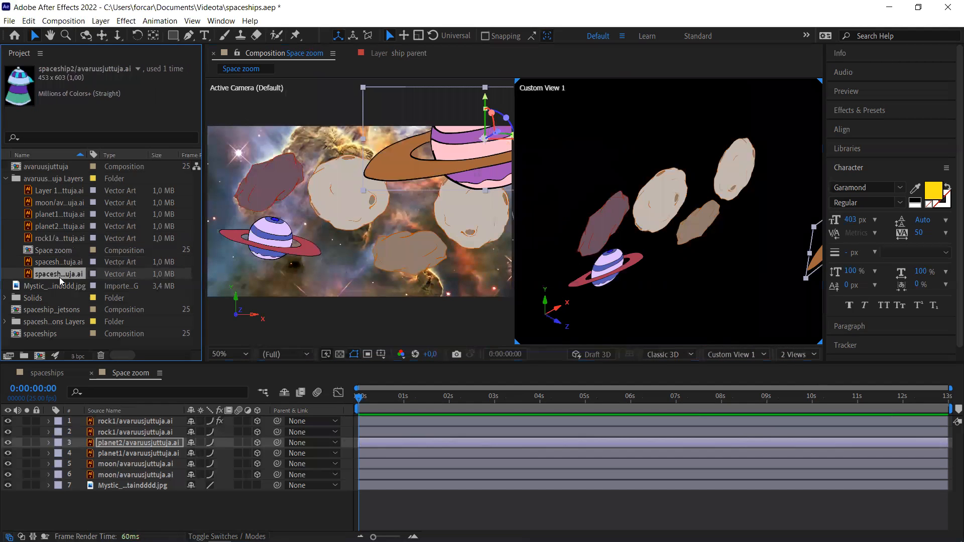
click(50, 260)
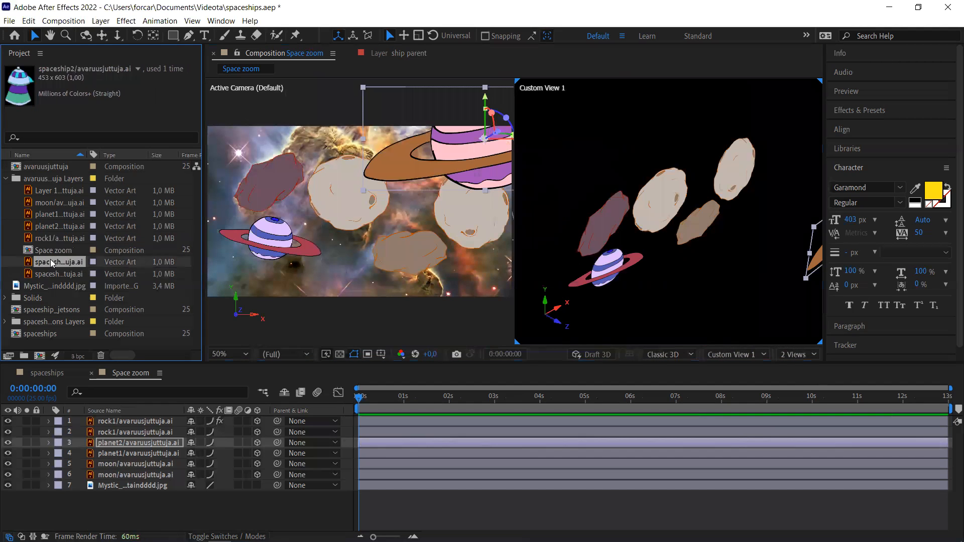
drag(129, 241, 330, 215)
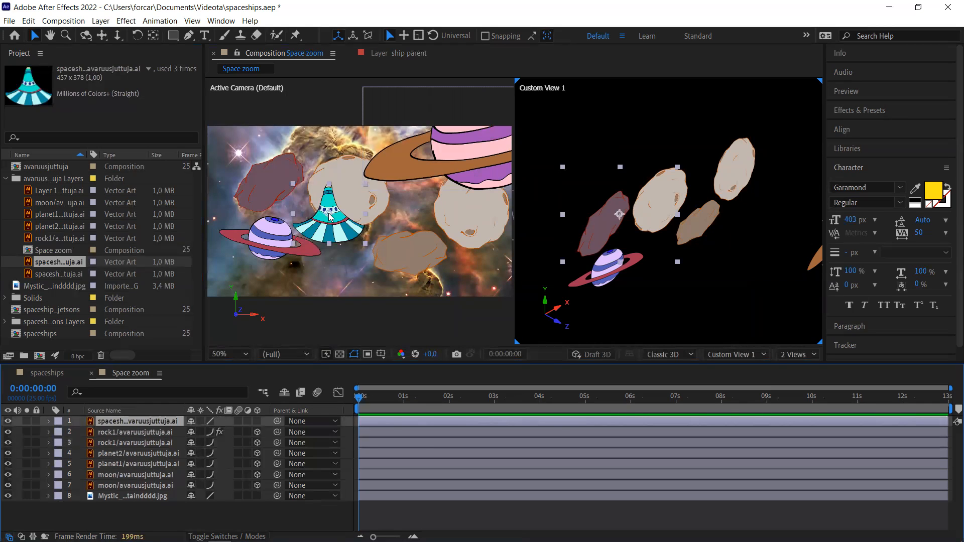
click(257, 421)
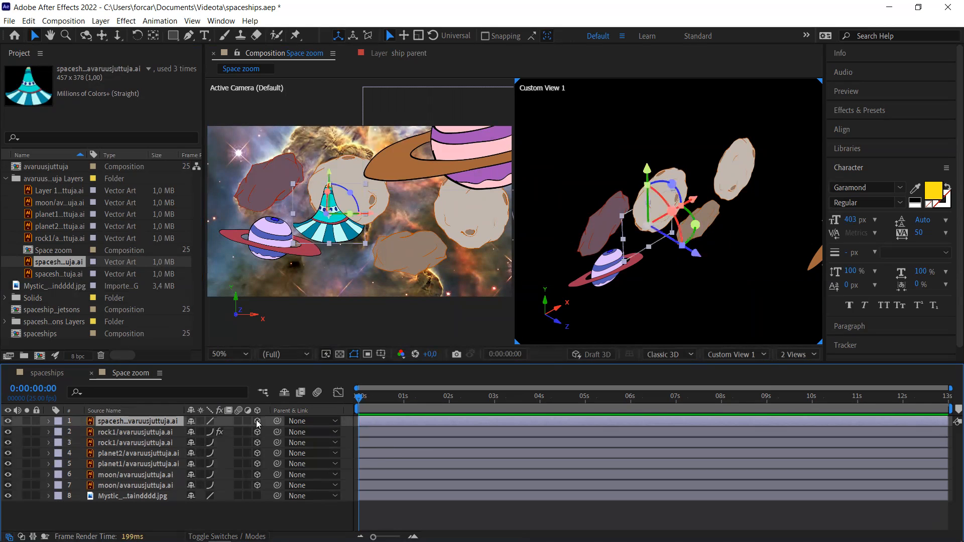
click(211, 421)
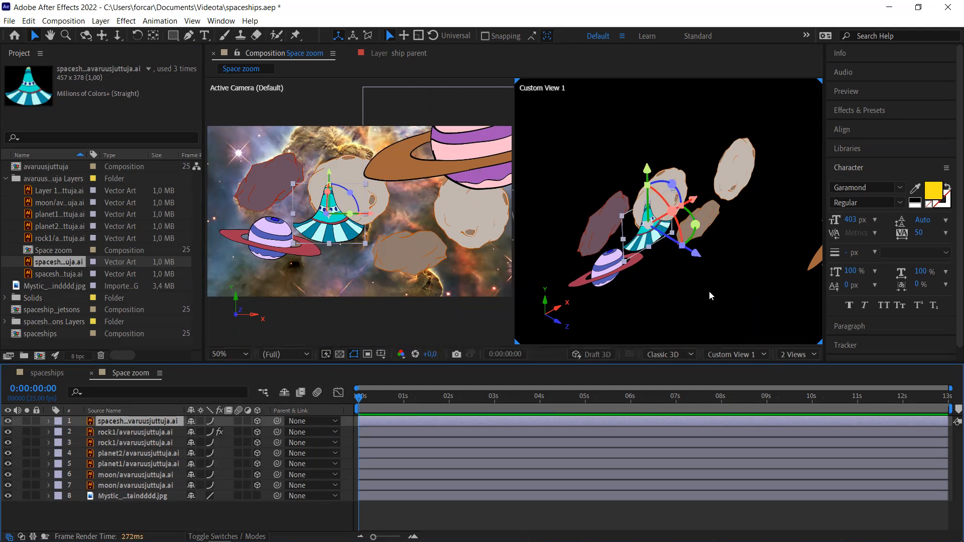
- Tilt the spaceship about -42.8° around Z and push it back to Z 1400.6
right_click(697, 256)
click(691, 255)
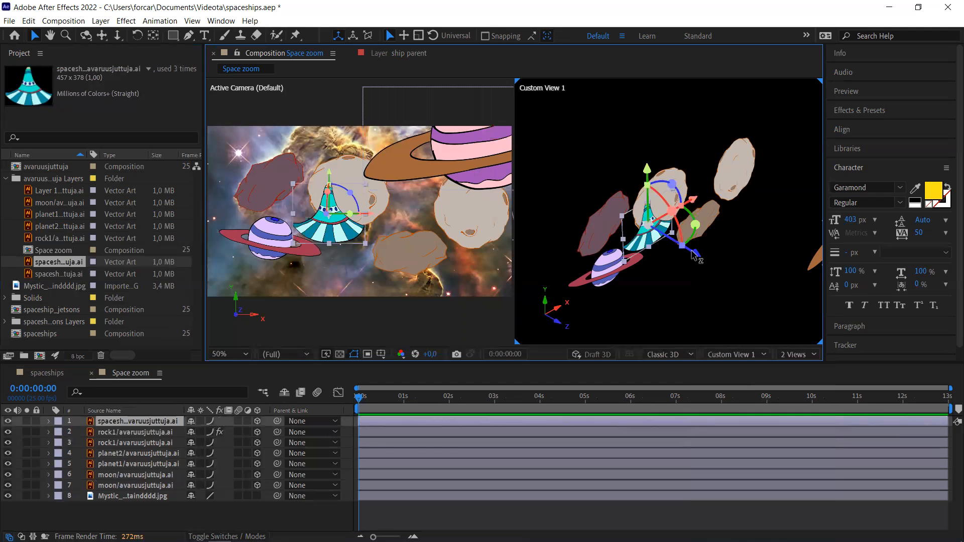
drag(695, 255, 588, 213)
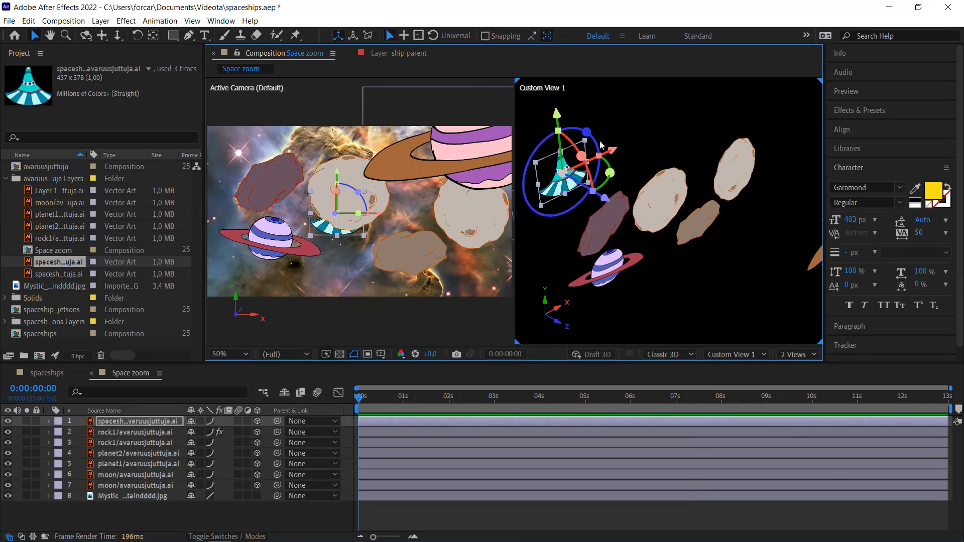
drag(586, 132, 559, 131)
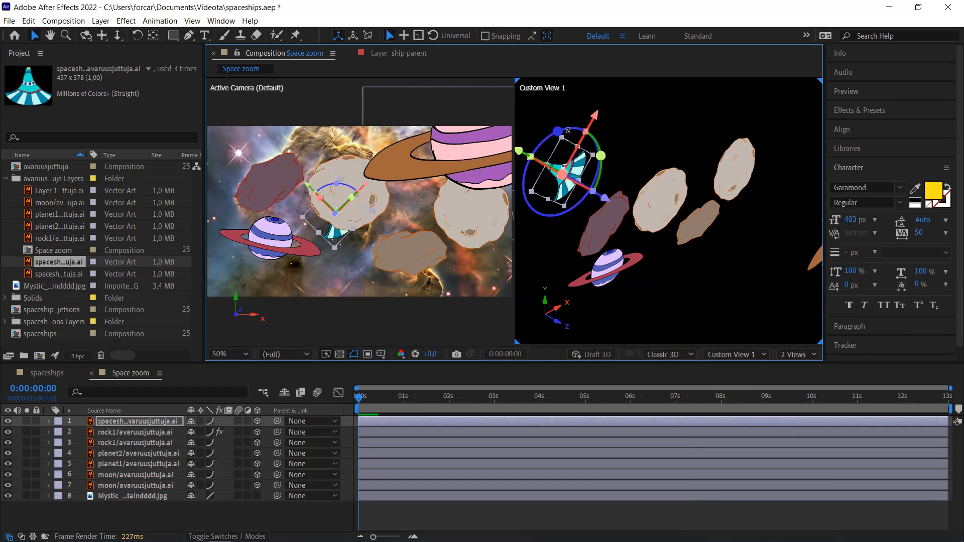
drag(608, 201, 559, 184)
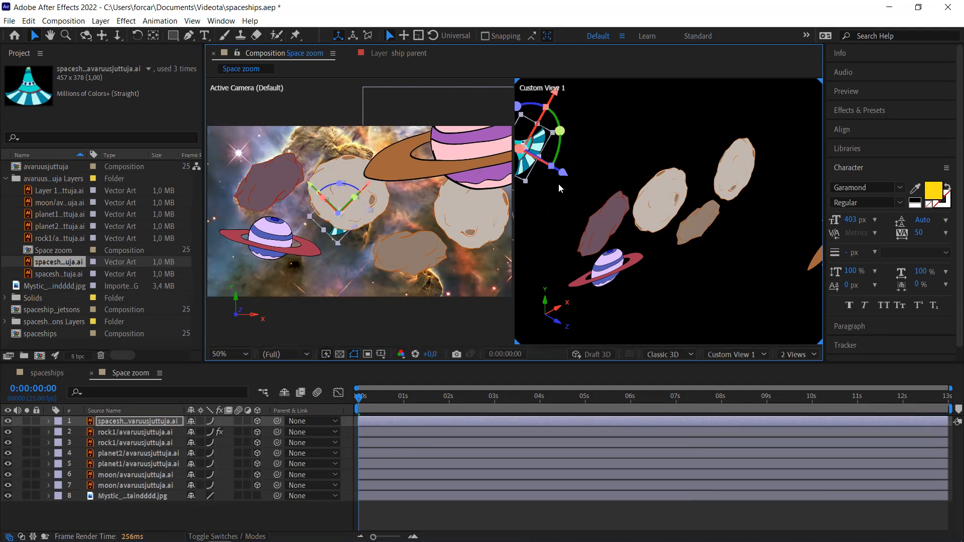
- Move the small brown rock in depth and leftward so it overlaps the striped planet at lower left
click(701, 232)
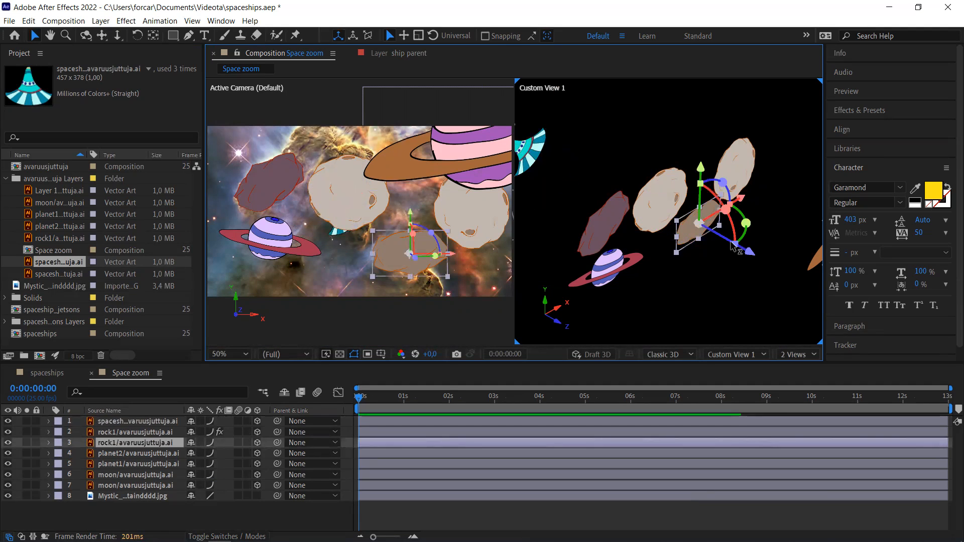
right_click(748, 251)
mouse_move(797, 262)
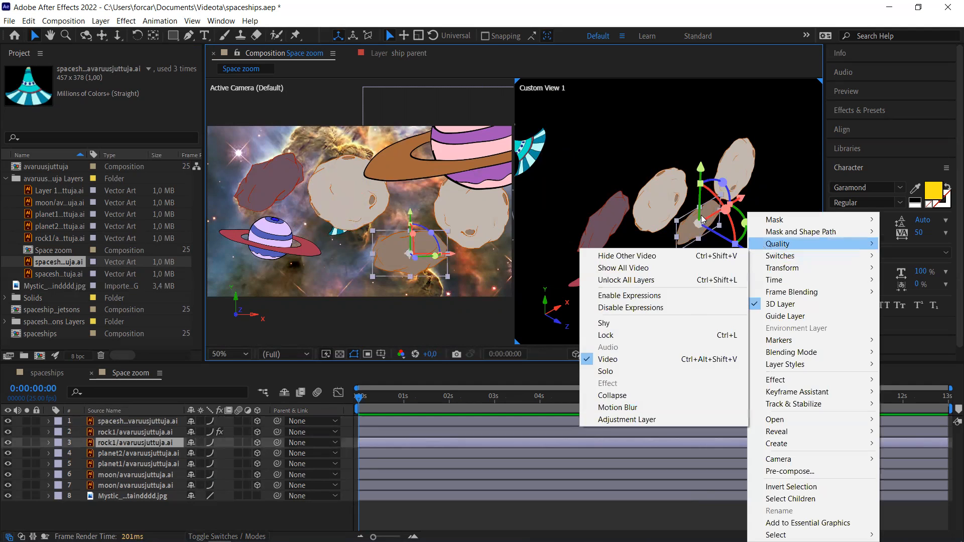
mouse_move(778, 244)
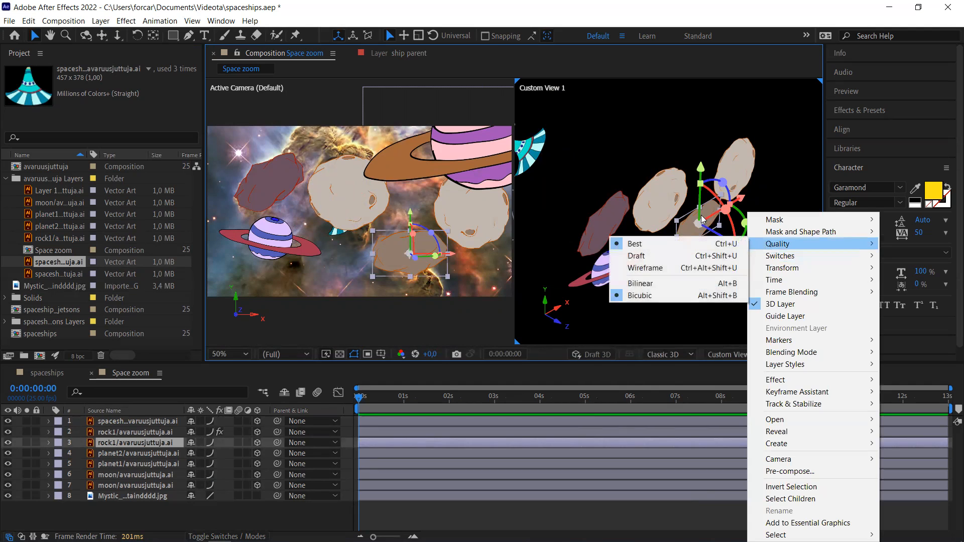
click(696, 69)
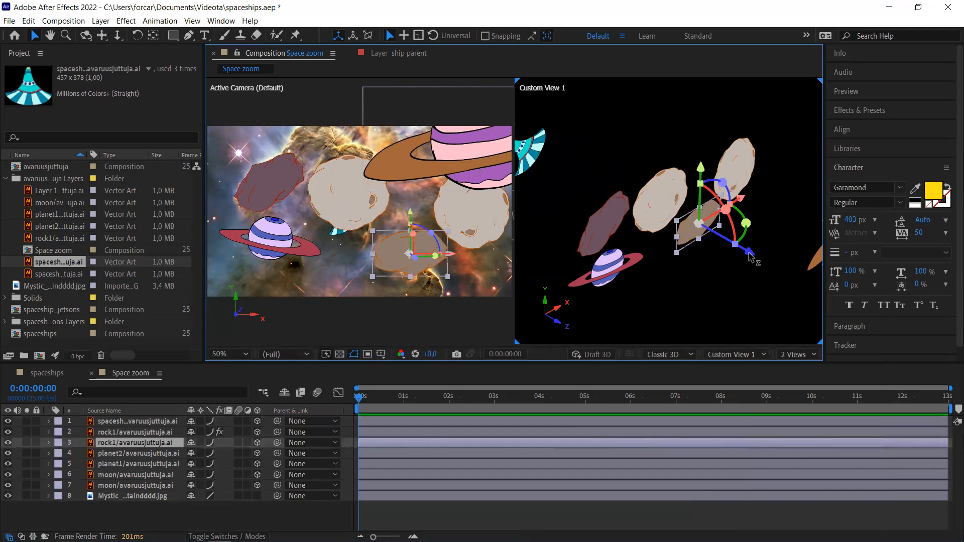
drag(750, 256, 818, 291)
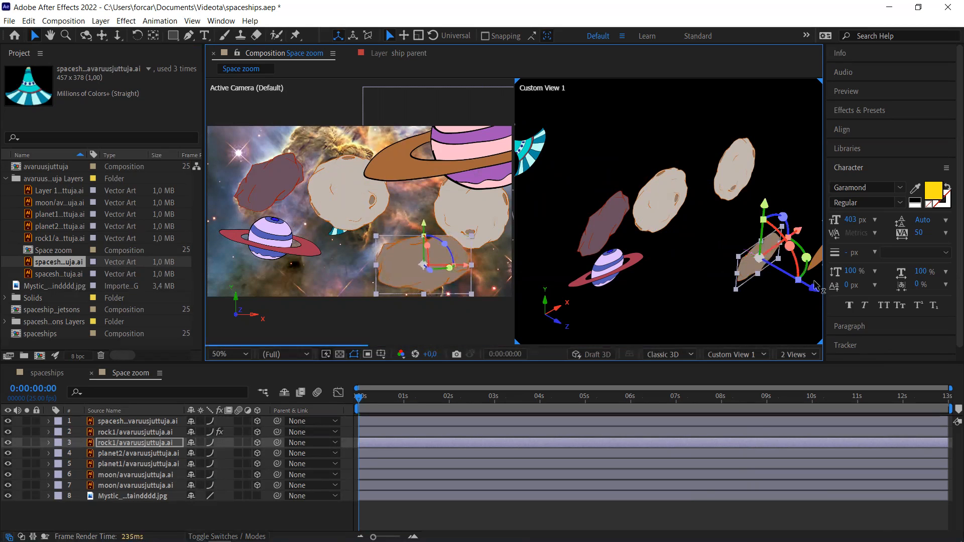
drag(799, 232, 723, 281)
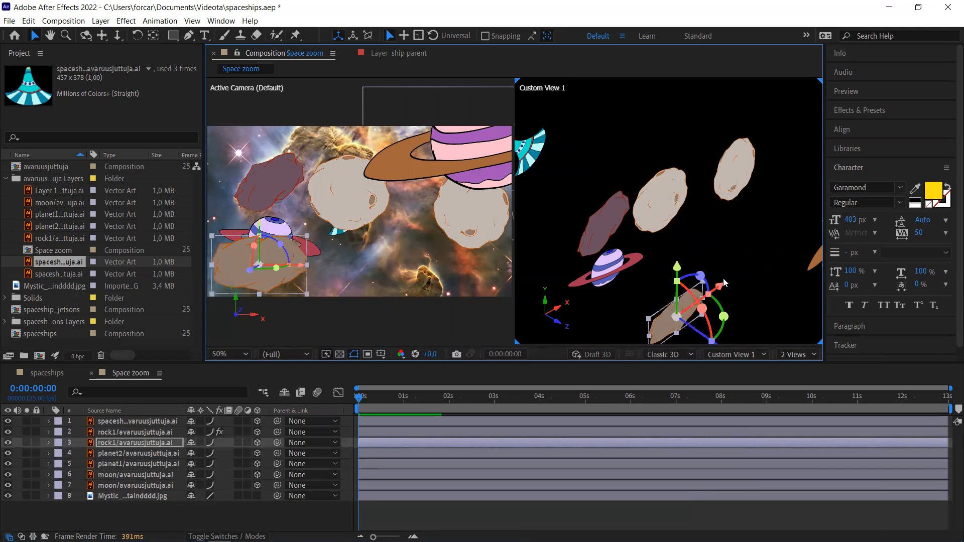
drag(717, 345, 674, 330)
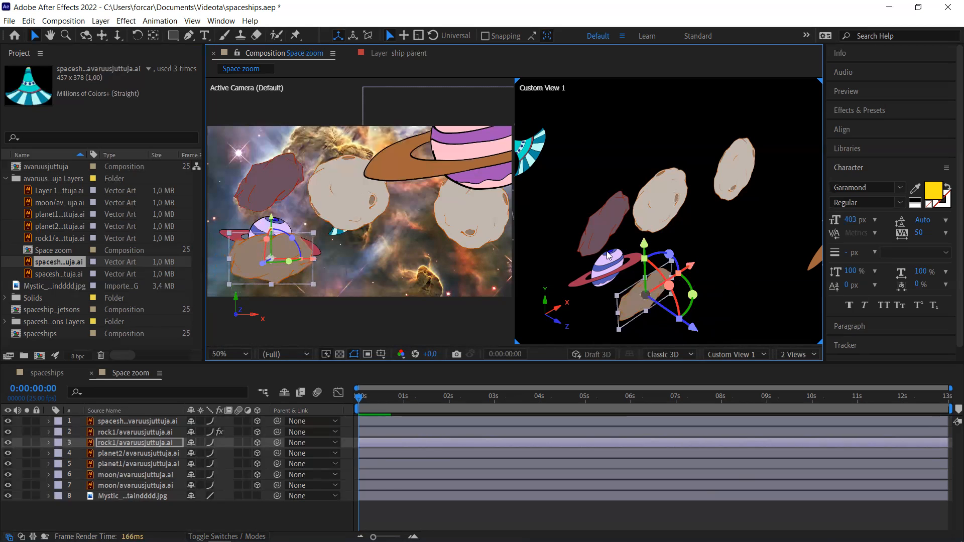
click(594, 233)
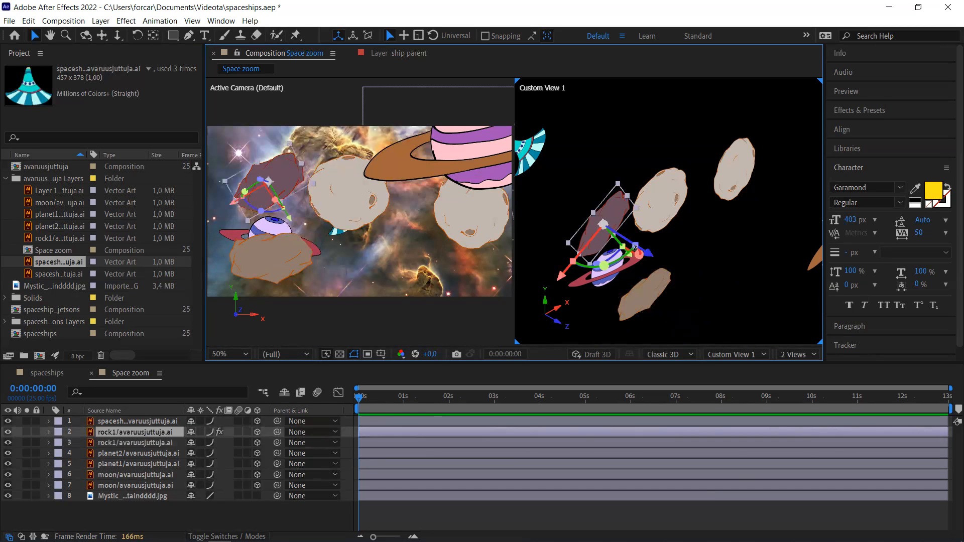
- Push the dark red rock deeper toward the upper-left edge, just above the striped planet, and rotate it
drag(650, 258, 578, 230)
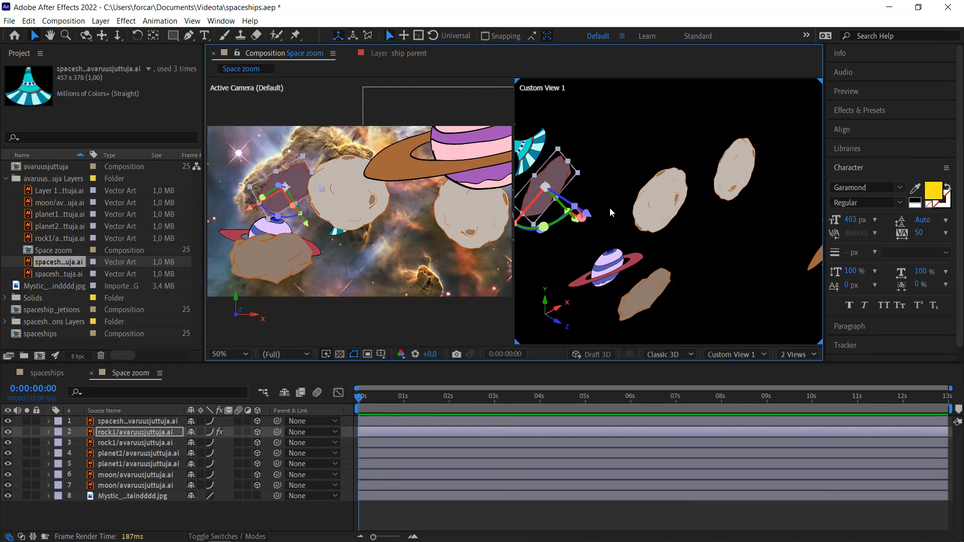
drag(523, 223, 475, 270)
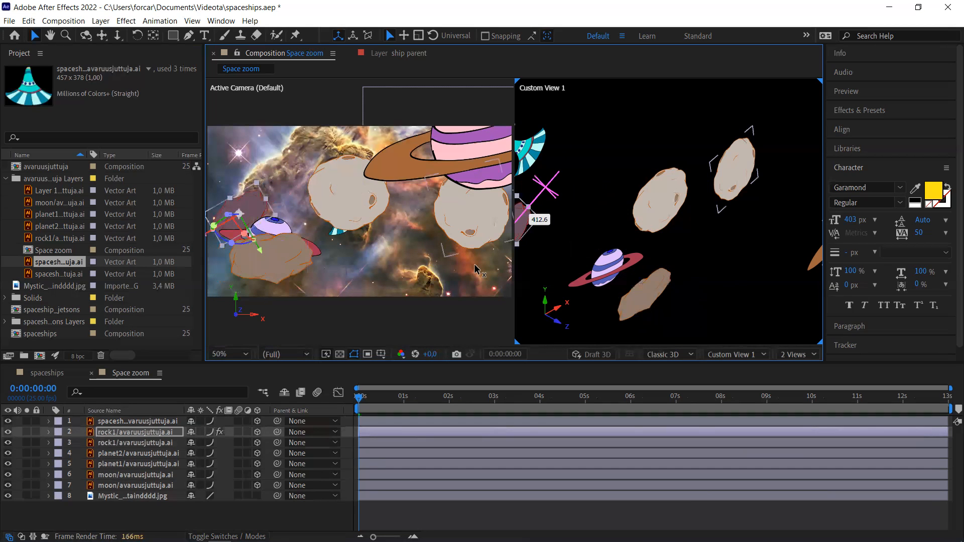
drag(478, 267, 477, 264)
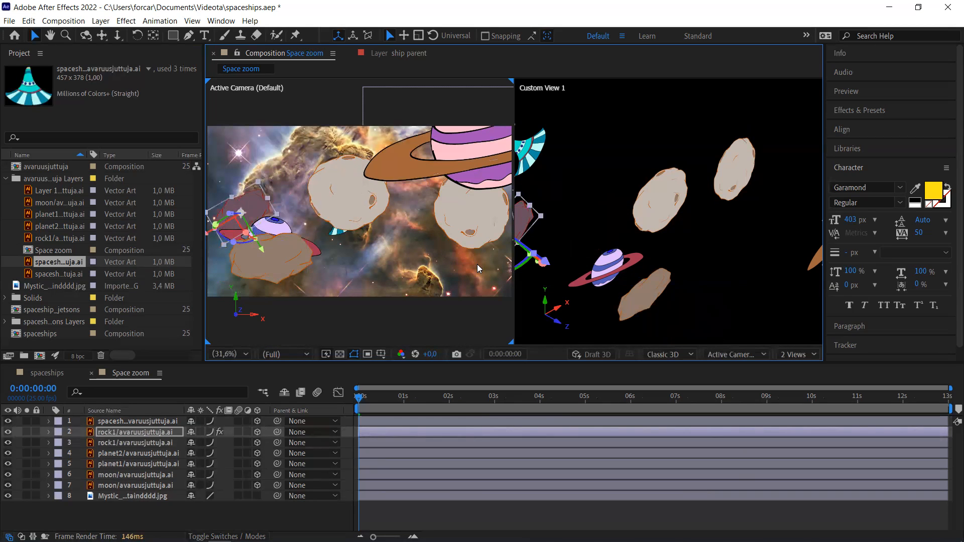
click(433, 204)
click(668, 202)
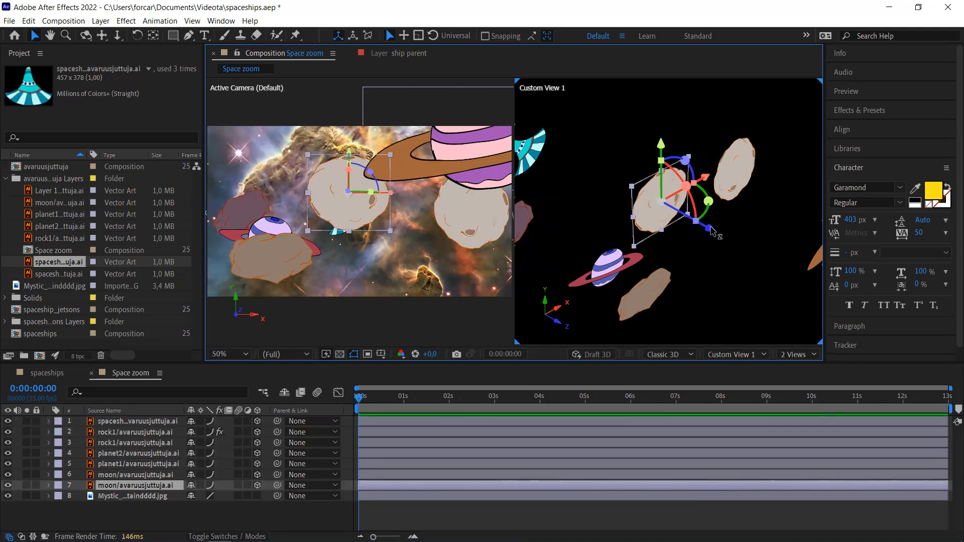
- Tuck pale moon layer 7 behind the big ringed planet and scale it down
drag(710, 230, 621, 191)
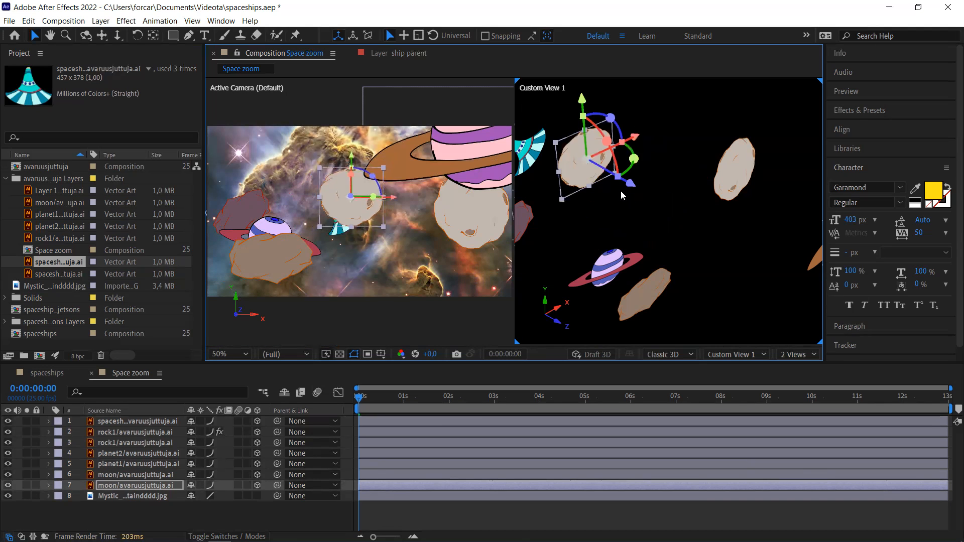
drag(635, 137, 689, 116)
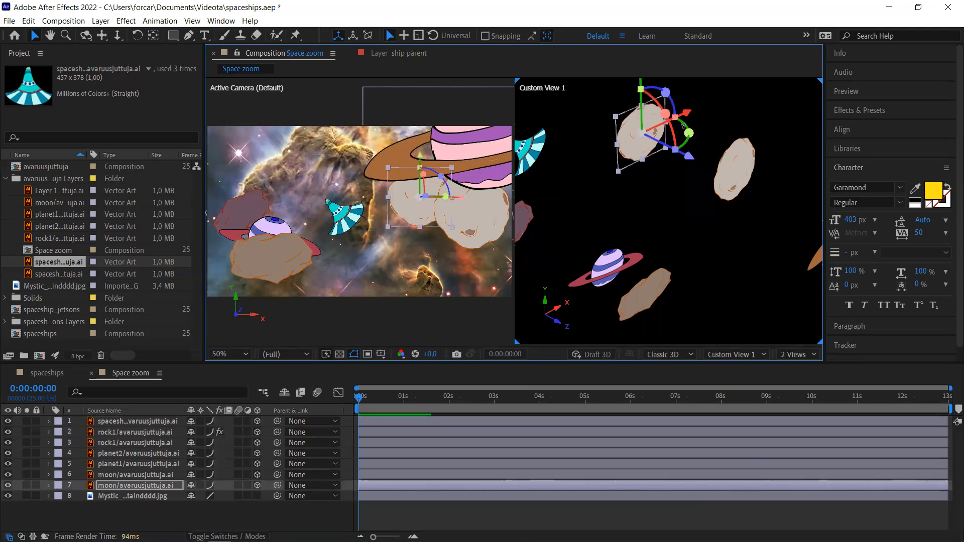
drag(691, 158, 660, 154)
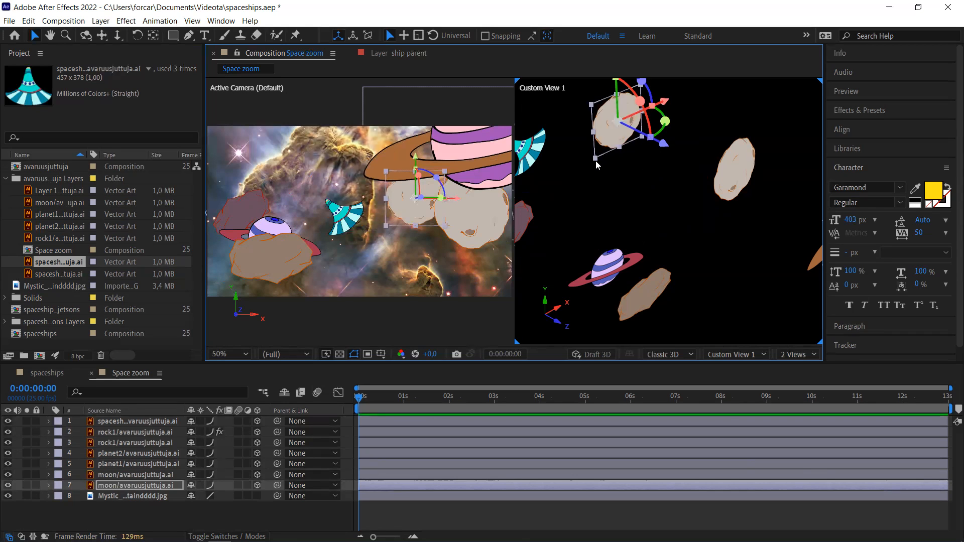
drag(595, 161, 600, 152)
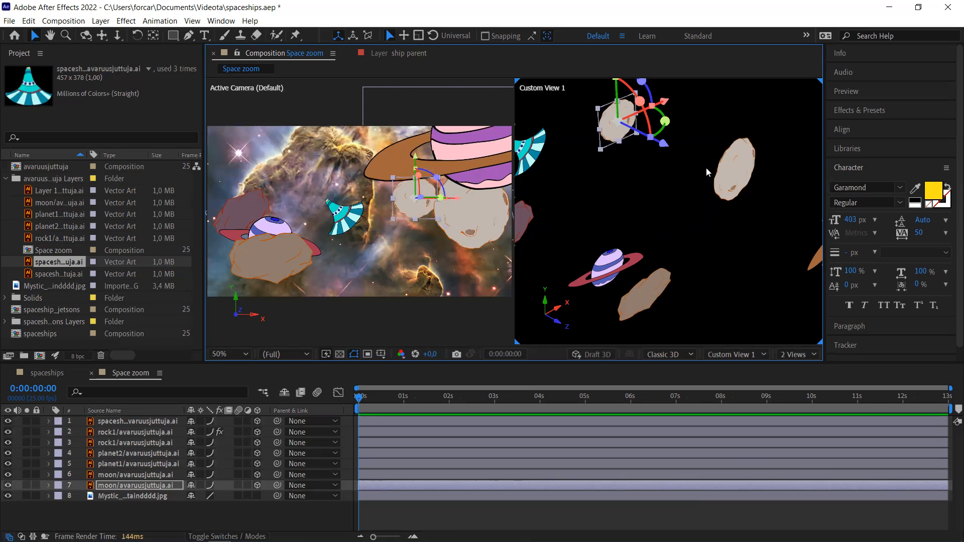
- Move moon layer 6 to the lower right, at 1772.1, 933.6, 171.0
click(739, 174)
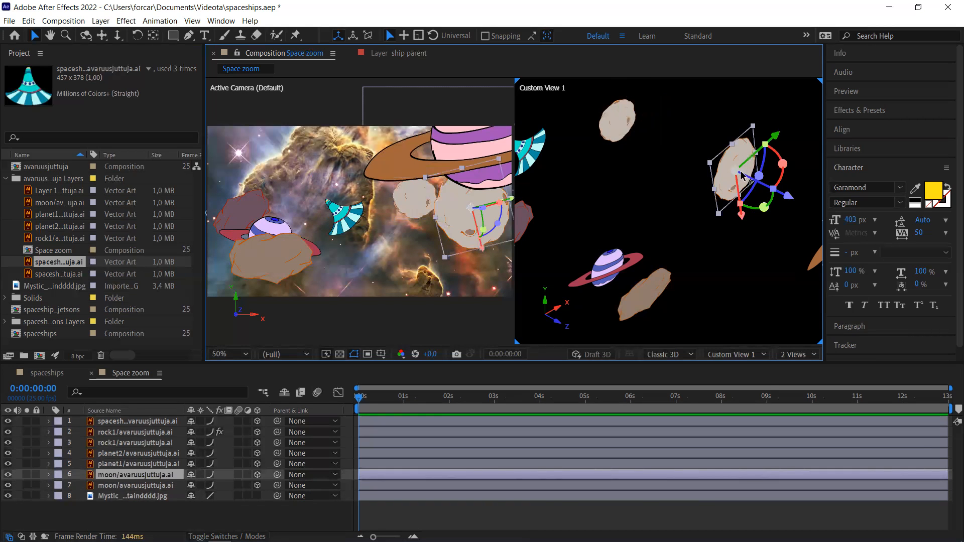
drag(743, 226, 763, 234)
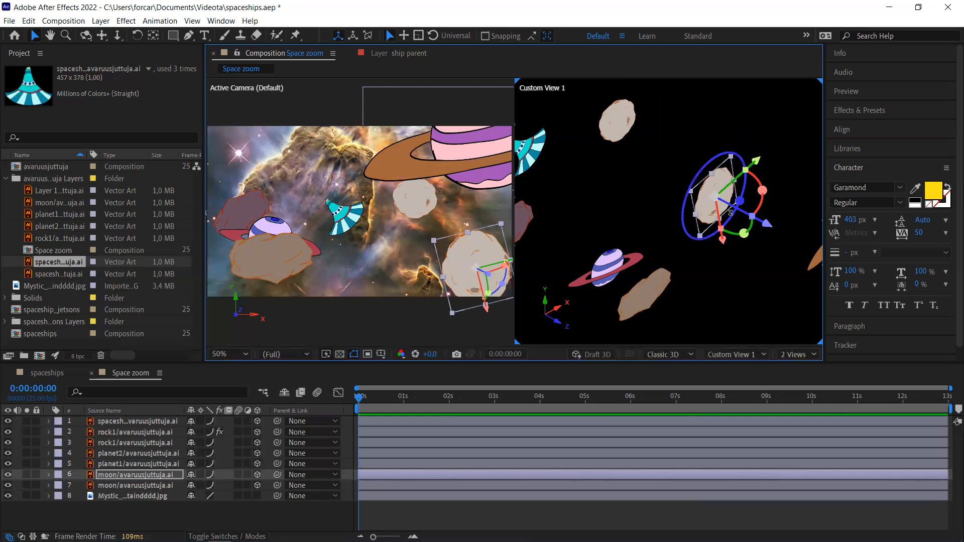
click(536, 154)
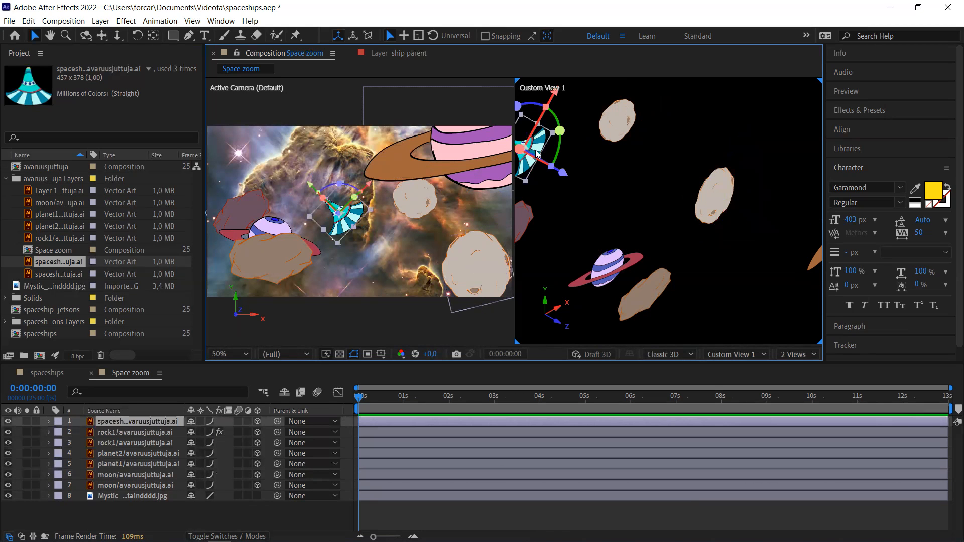
- Shift the spaceship along its depth axis, then show moon layer 7's Position (1451.4, 420.0, 1073.6)
drag(566, 177, 455, 134)
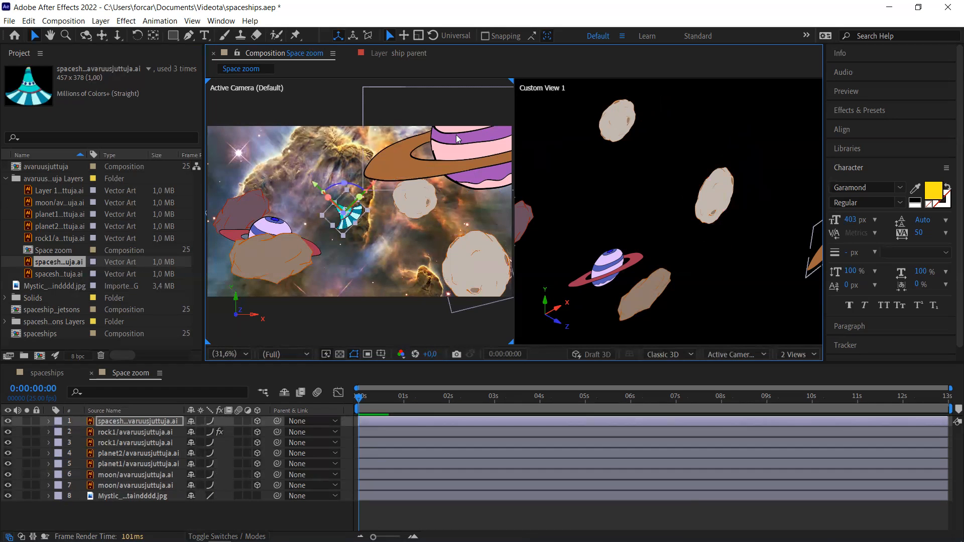
click(621, 125)
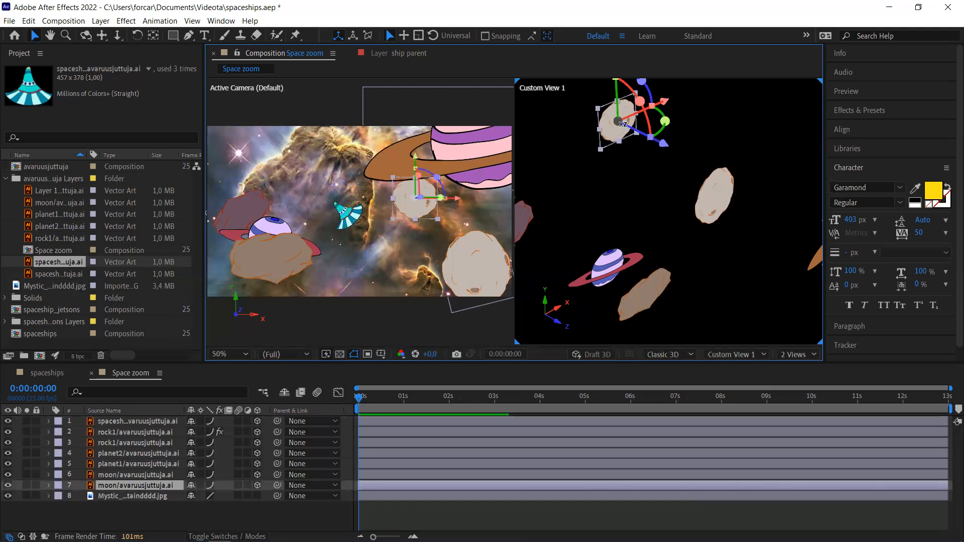
key(p)
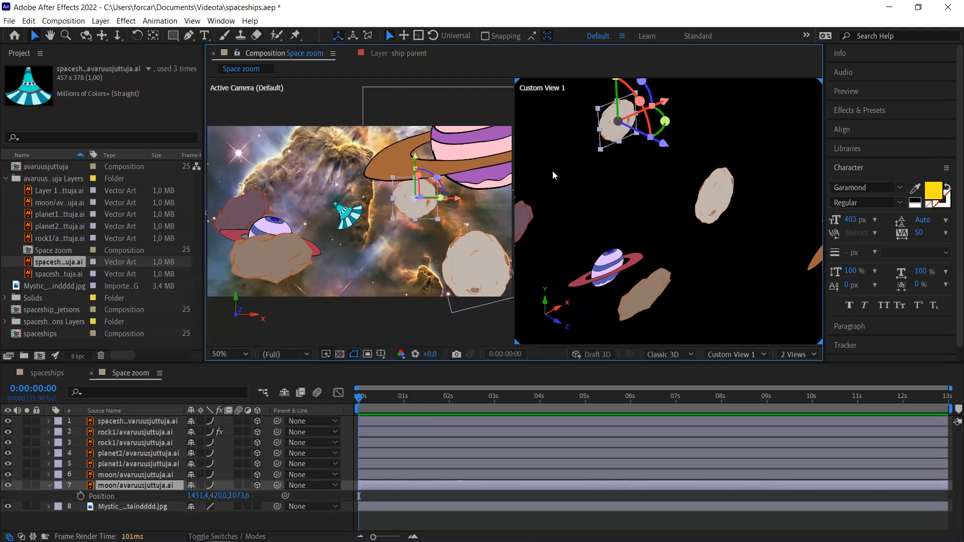
- Keyframe moon layer 7's Position at 0:00, then pull it forward to Z -70.7 at 0:00:10:09
click(80, 496)
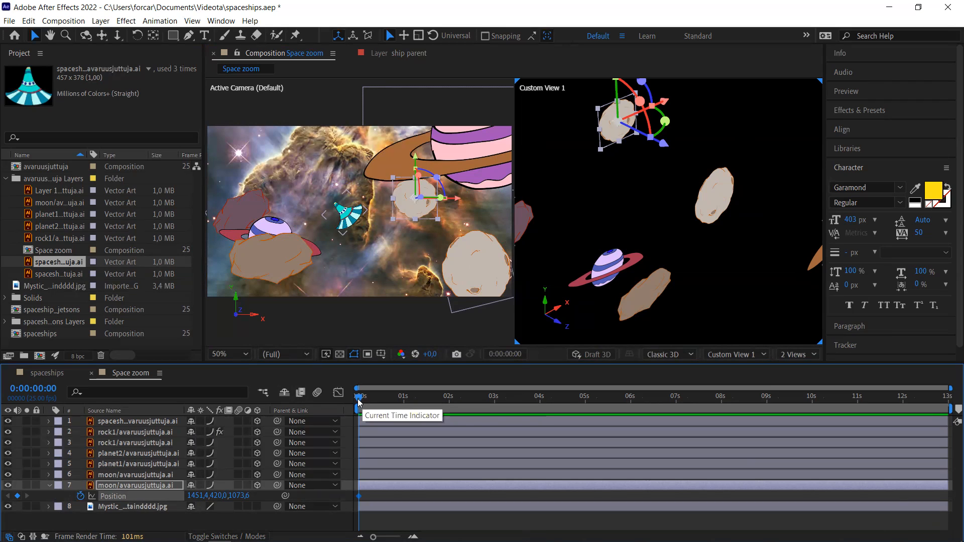
drag(357, 403, 576, 389)
drag(663, 386, 827, 395)
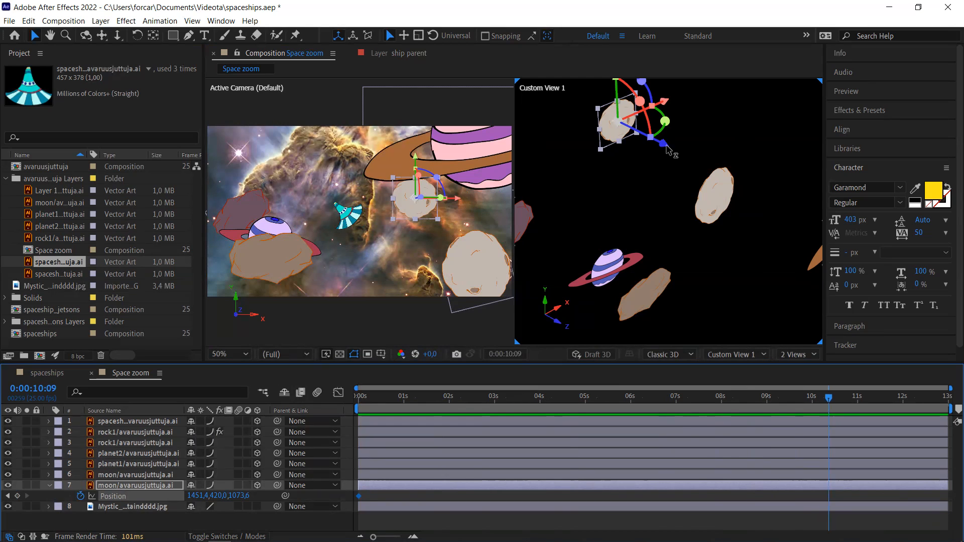
drag(666, 150, 778, 189)
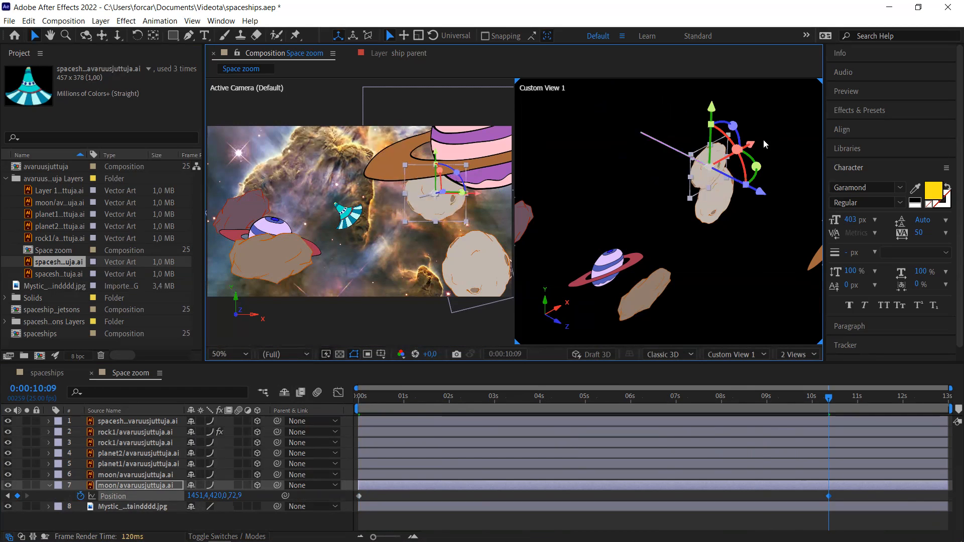
drag(762, 197, 782, 205)
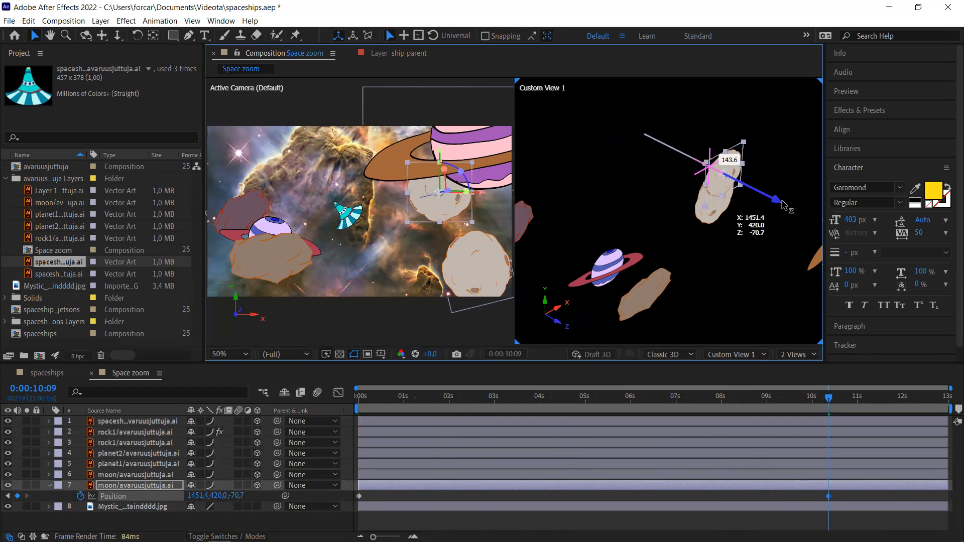
drag(782, 201, 782, 200)
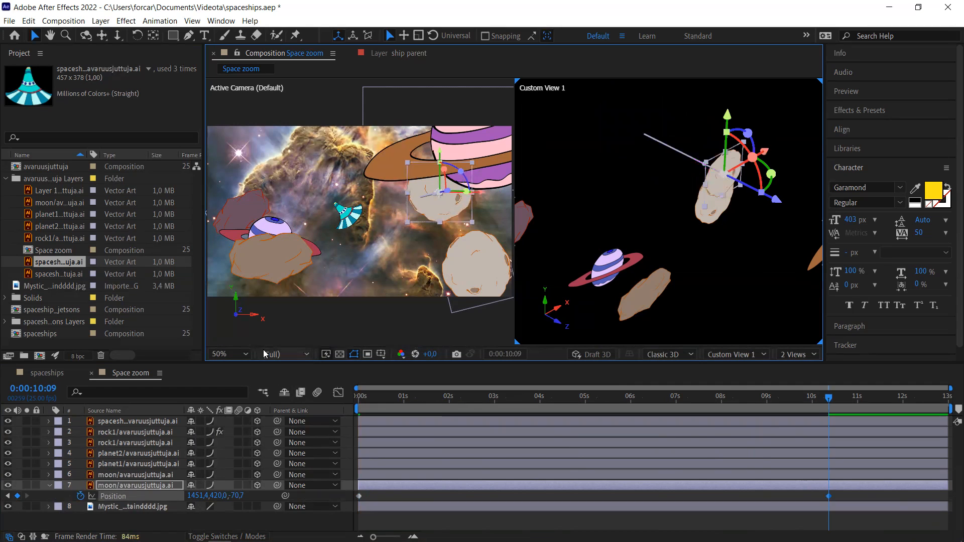
- Show moon layer 6's Position and set its first Position keyframe, ending near Z -1.4
click(107, 475)
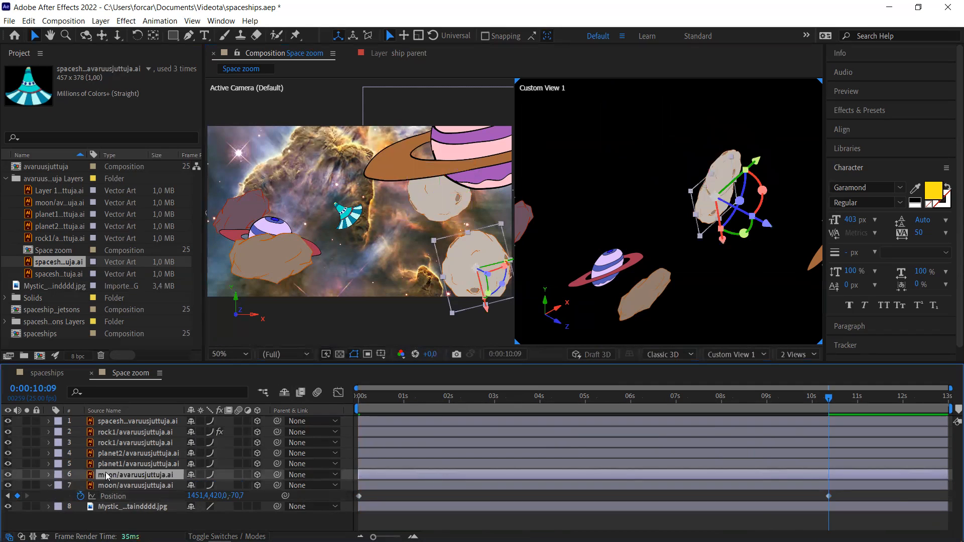
click(127, 486)
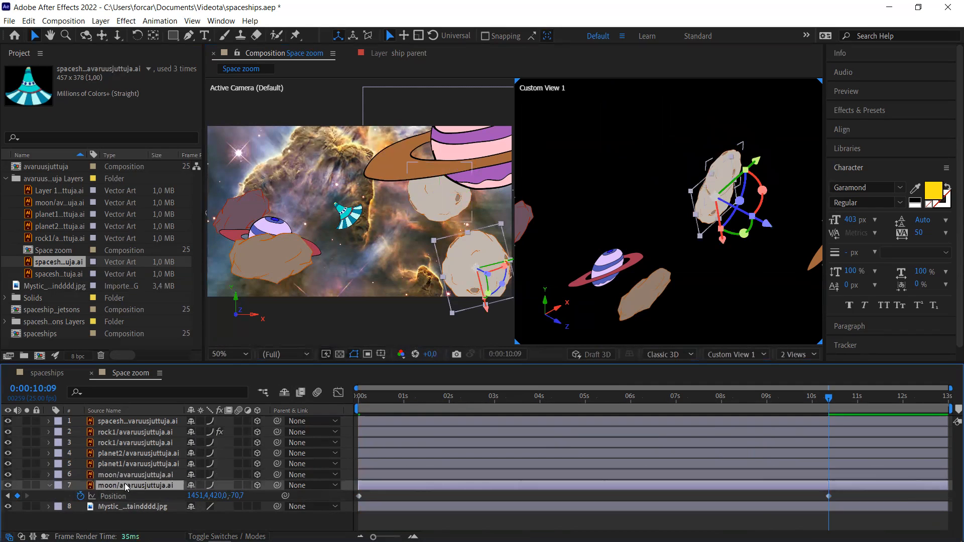
key(p)
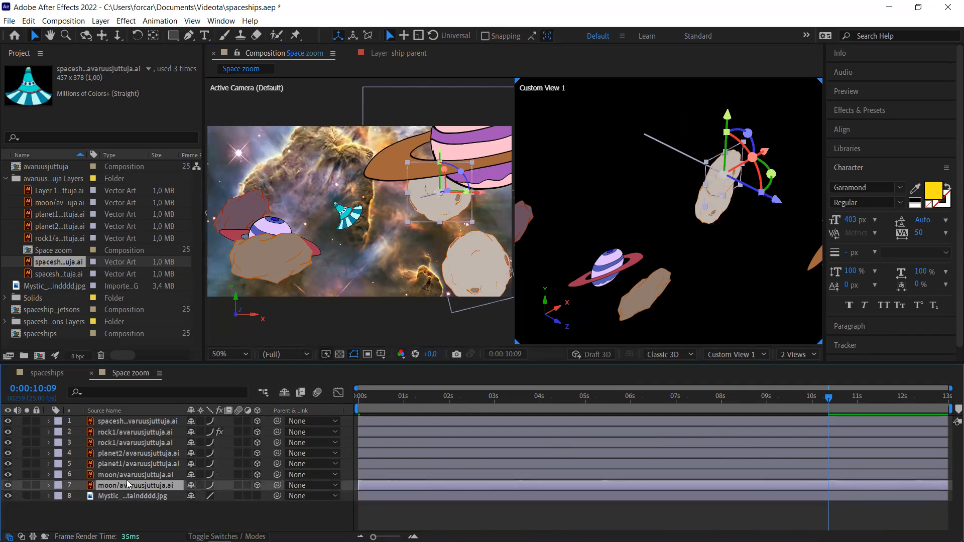
click(138, 475)
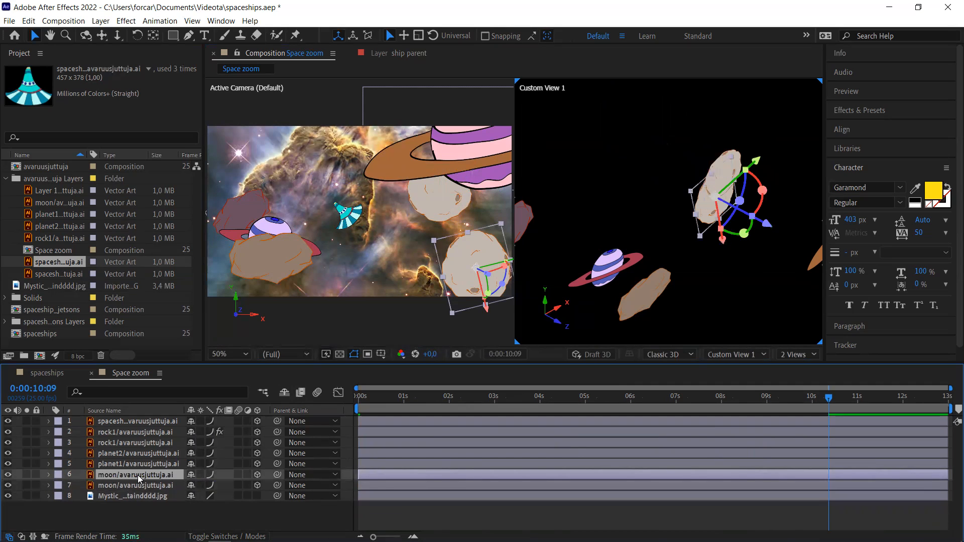
key(p)
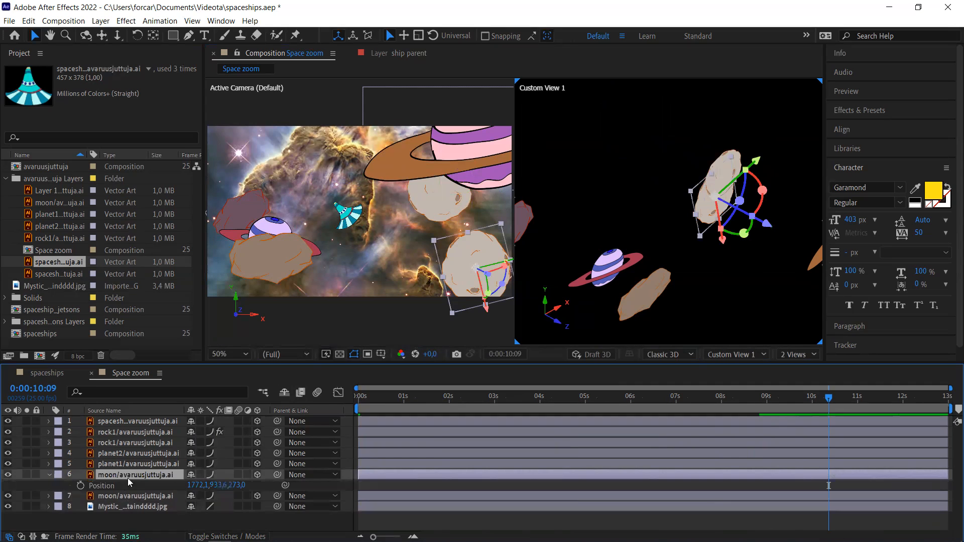
click(80, 485)
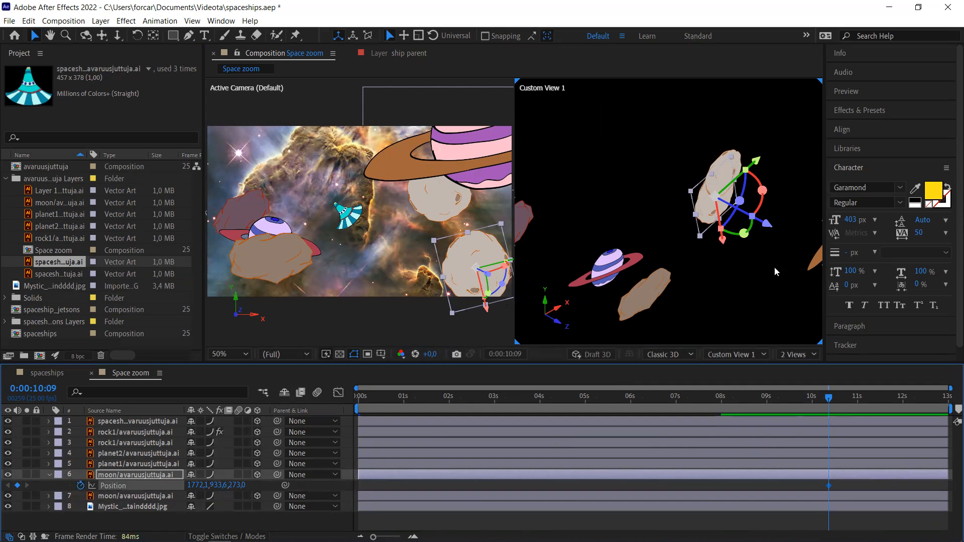
mouse_move(801, 234)
mouse_down()
mouse_move(832, 244)
mouse_move(803, 235)
mouse_up()
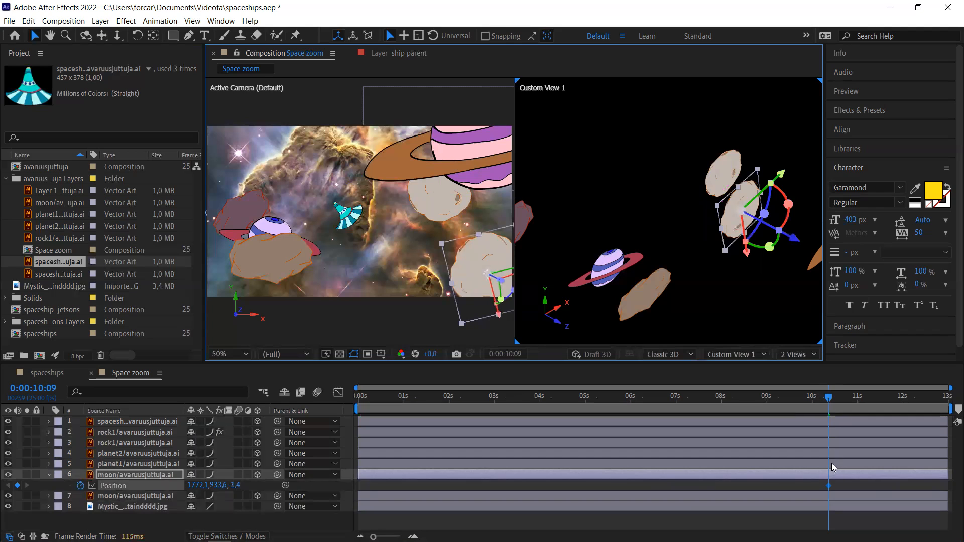
- Shift the keyframe later and, at 0:00:00:17, push the moon back to 1772.1, 933.6, 1116.0
drag(829, 485, 859, 484)
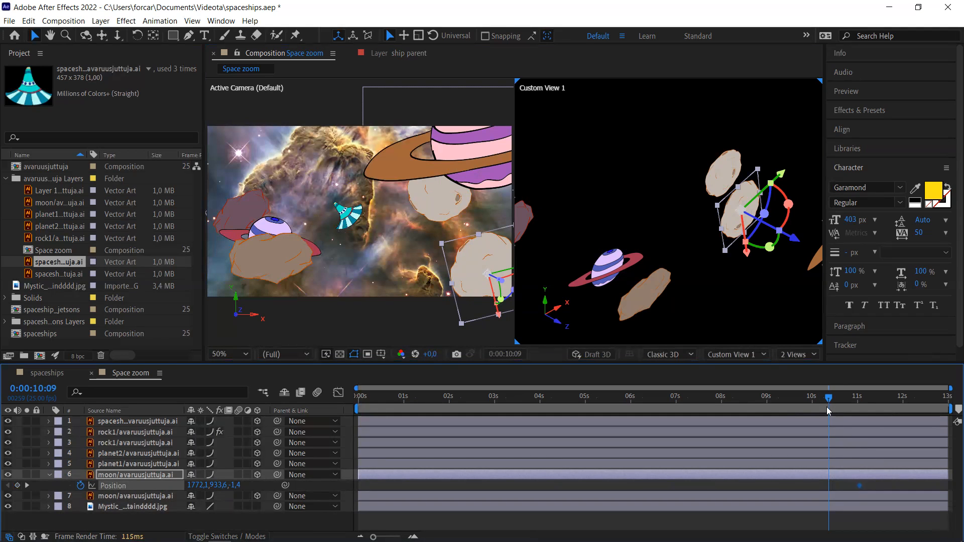
drag(828, 400, 683, 395)
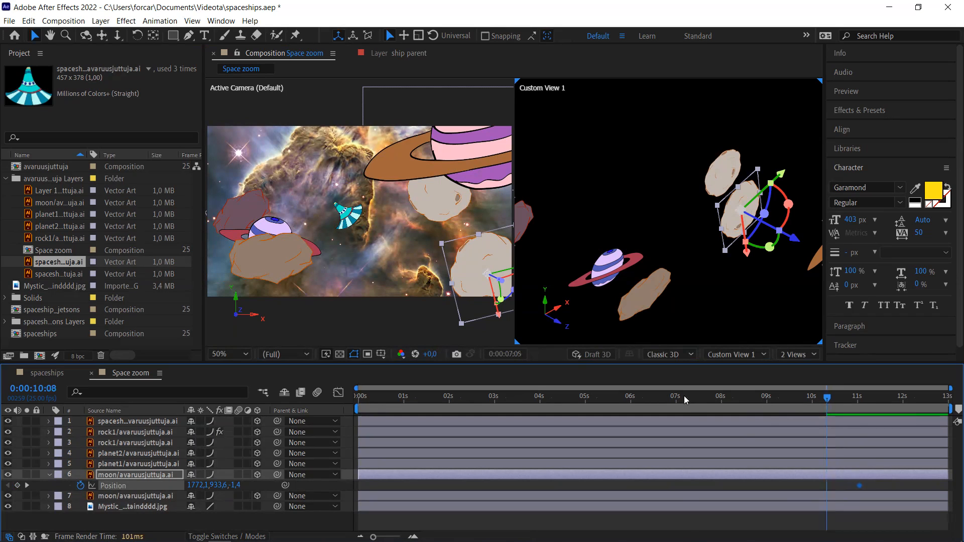
click(538, 406)
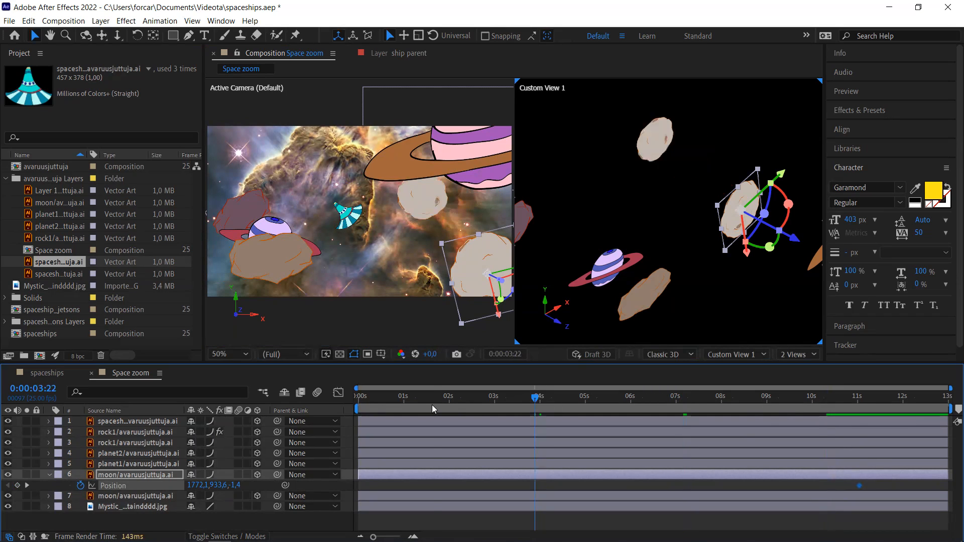
click(419, 405)
click(401, 405)
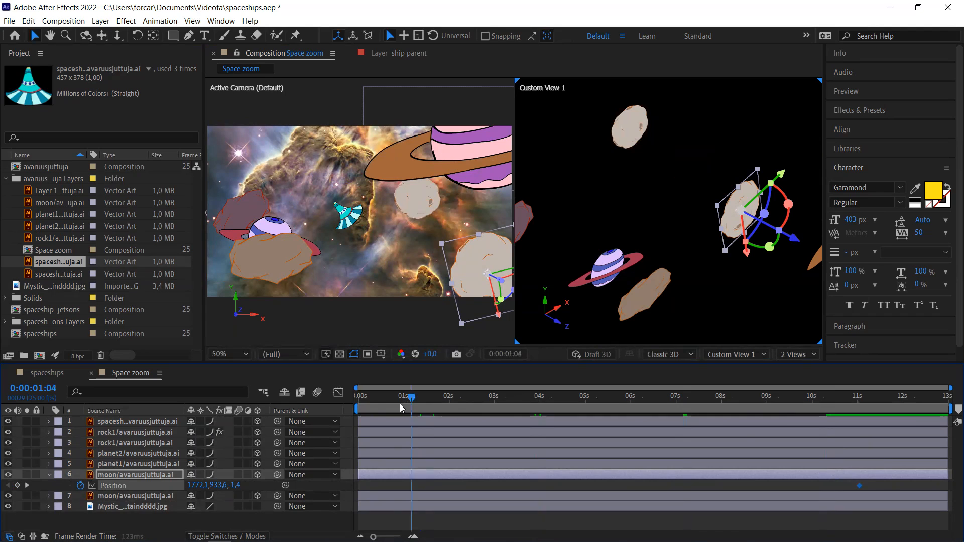
click(388, 403)
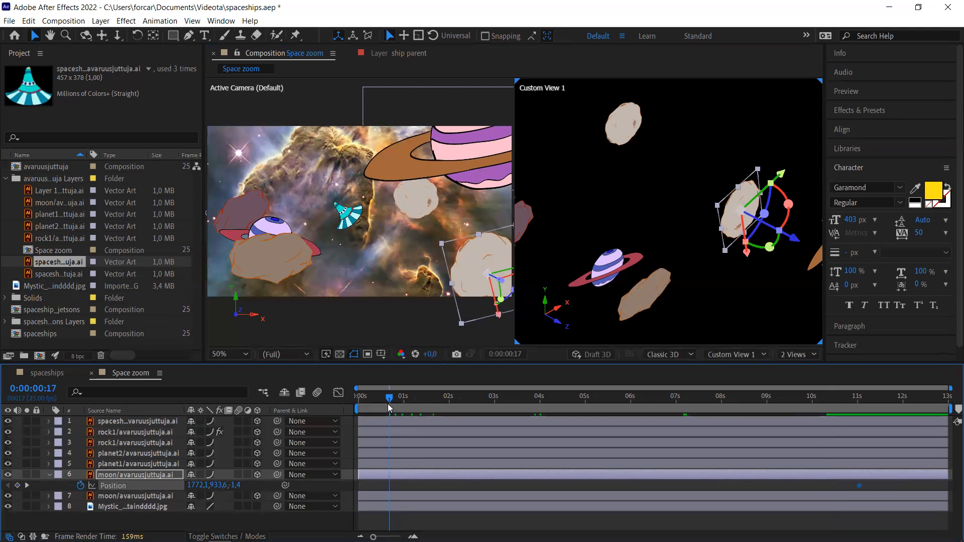
drag(797, 243, 668, 217)
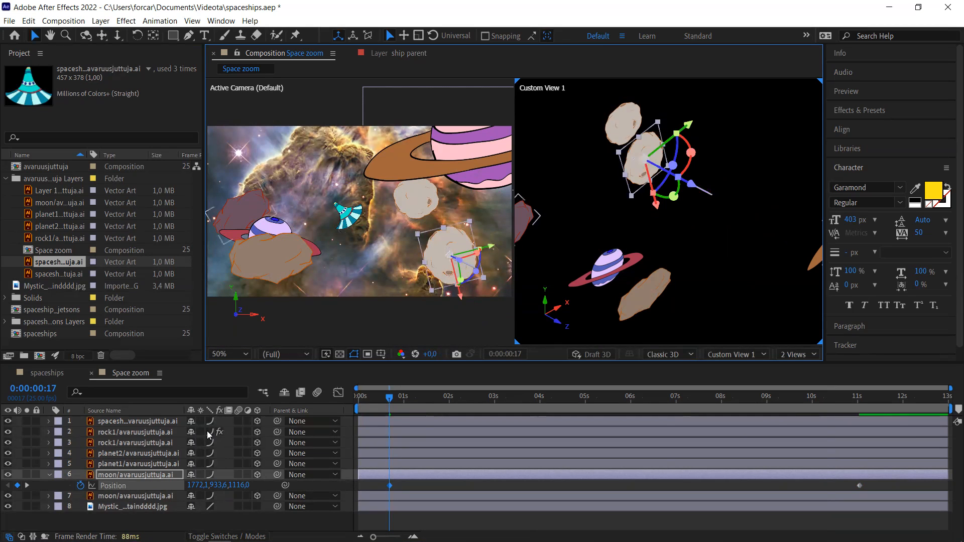
- Keyframe planet1's Position at 0:00, then bring it forward to 394.0, 708.0, -820.7 at 0:00:10:04
key(u)
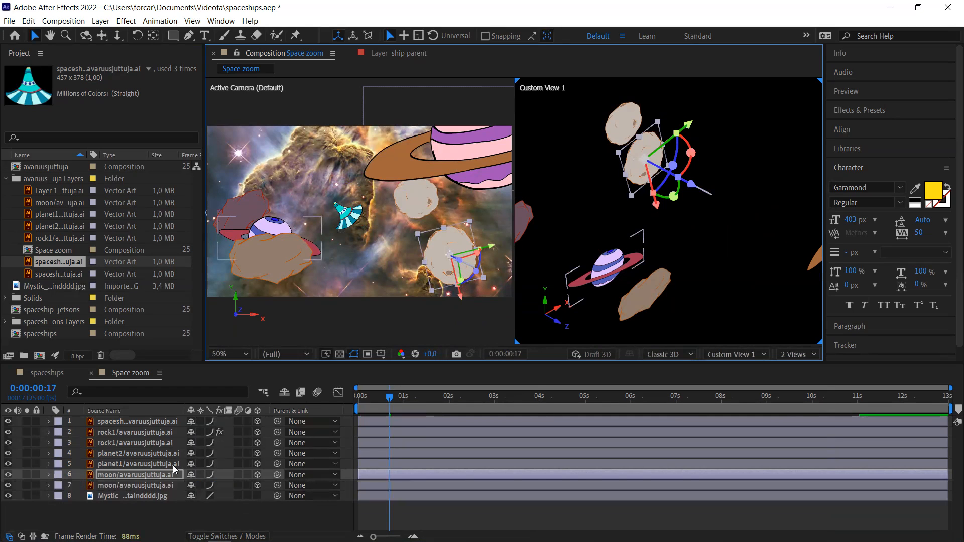
click(149, 466)
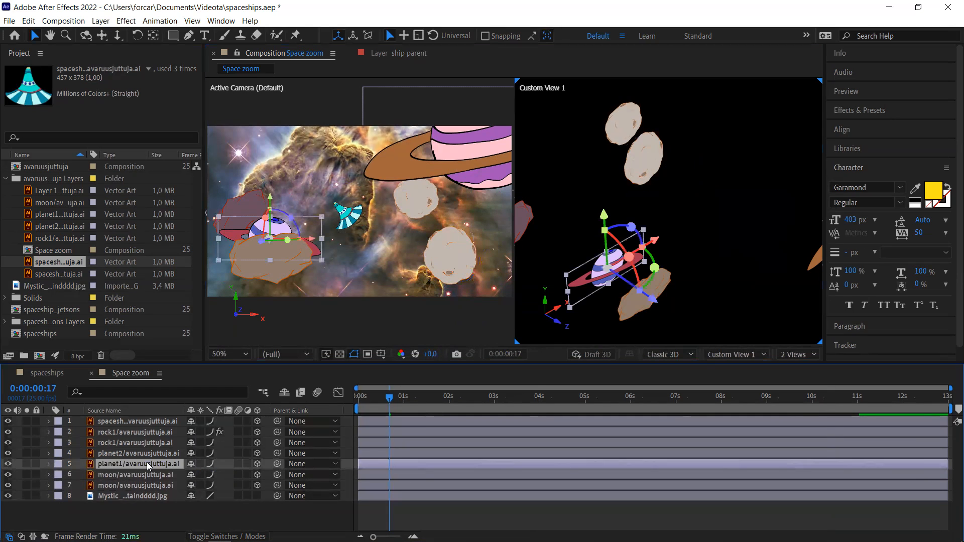
key(p)
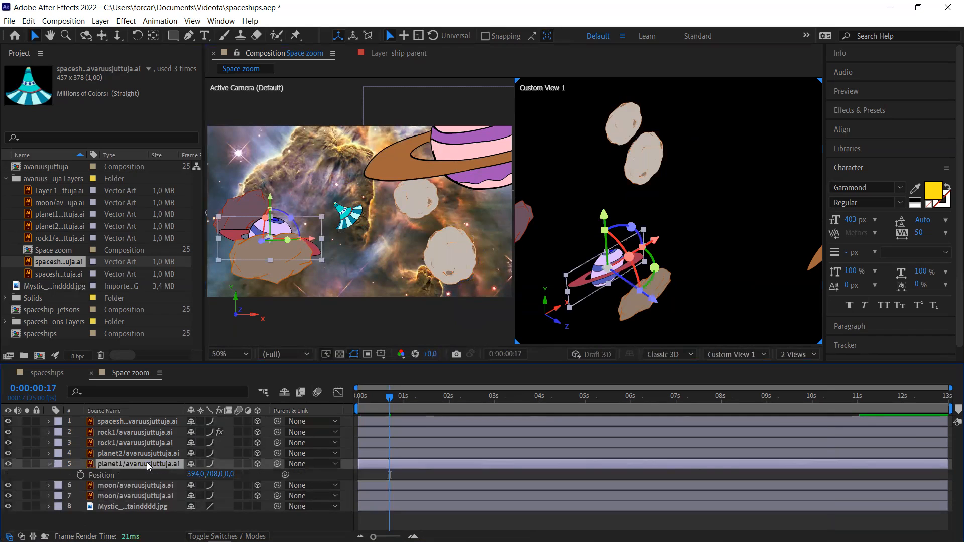
drag(390, 403, 356, 403)
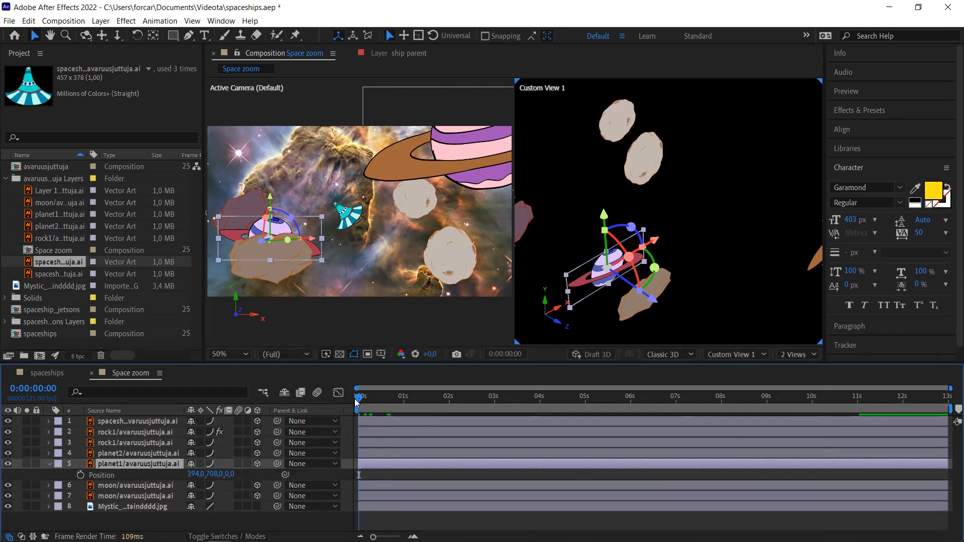
click(78, 476)
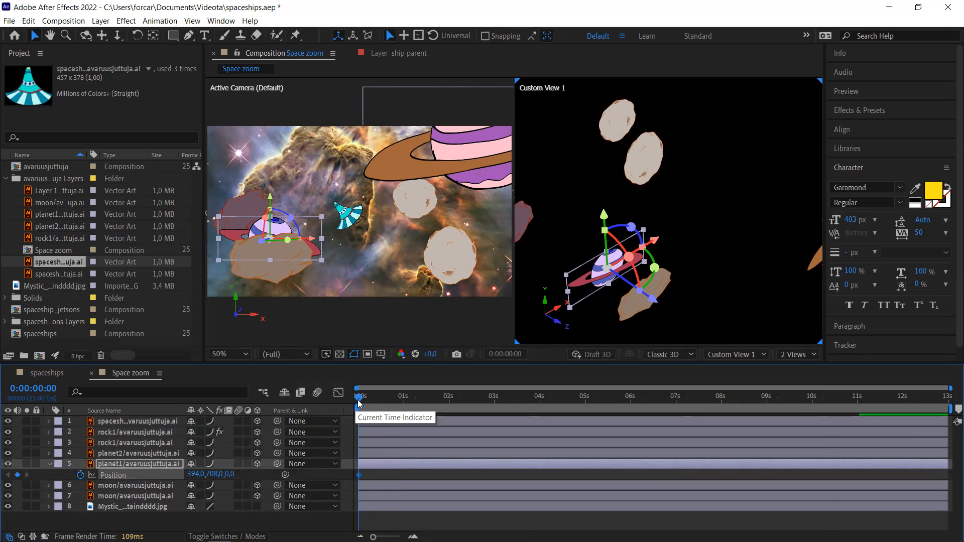
click(607, 397)
drag(785, 410, 818, 409)
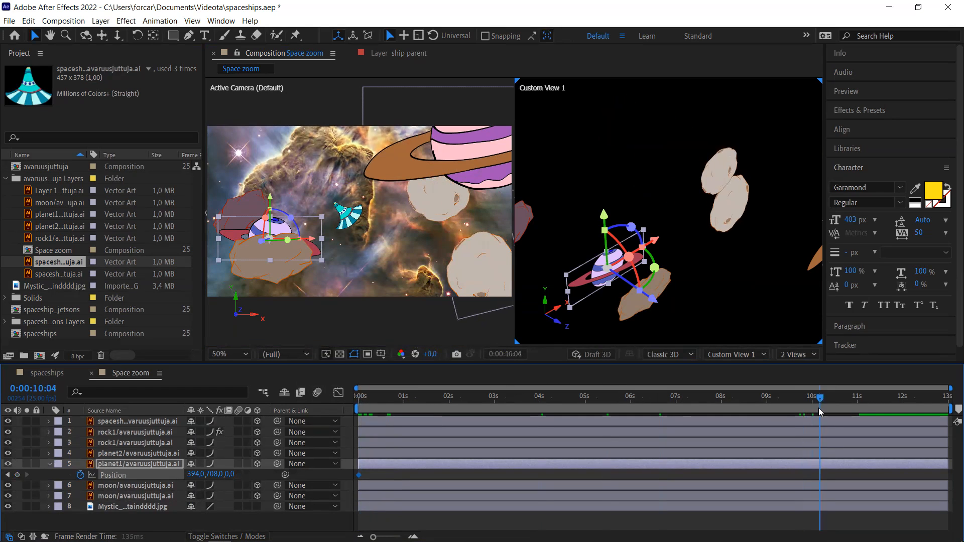
drag(653, 307, 779, 344)
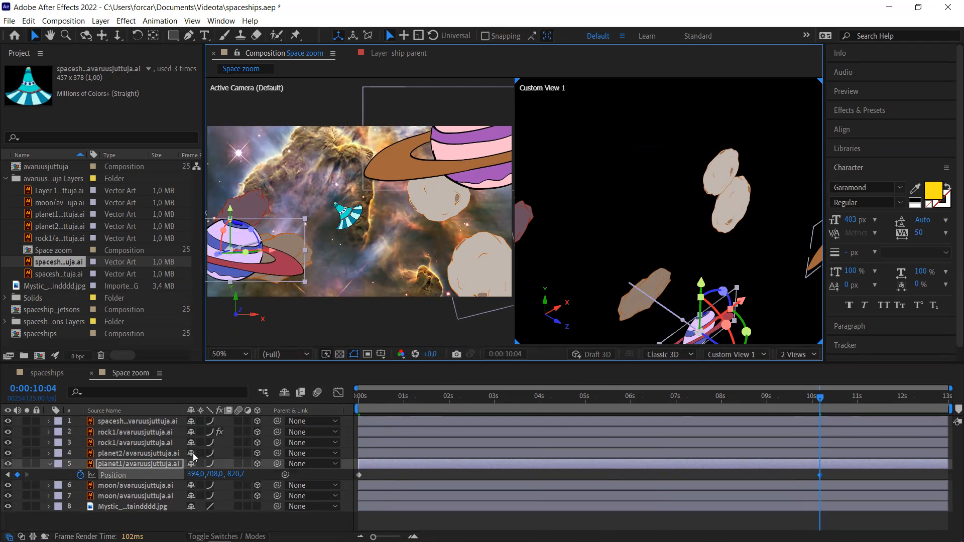
click(154, 456)
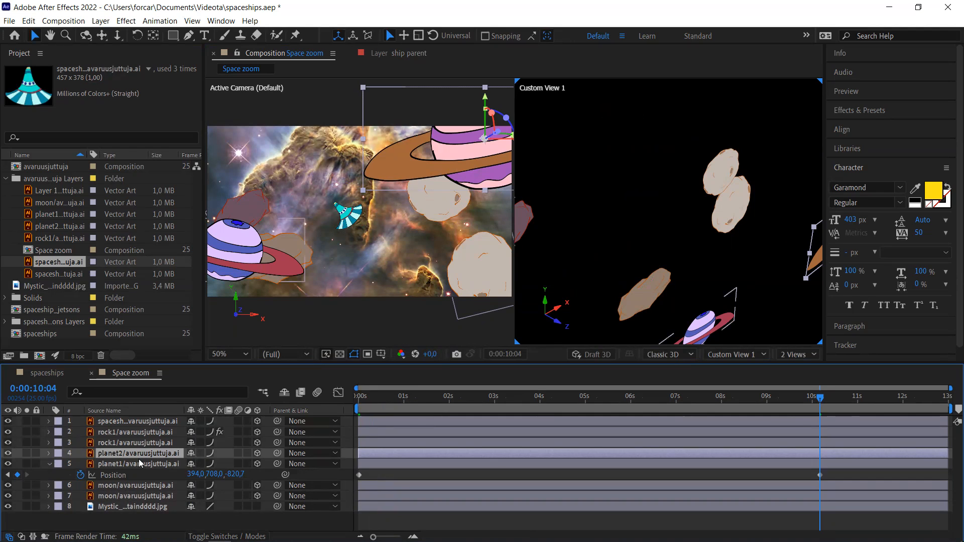
- Keyframe planet2's Position near 12:04, then push it back to 1416.0, 274.0, 475.0 near the start
click(140, 465)
key(p)
click(133, 455)
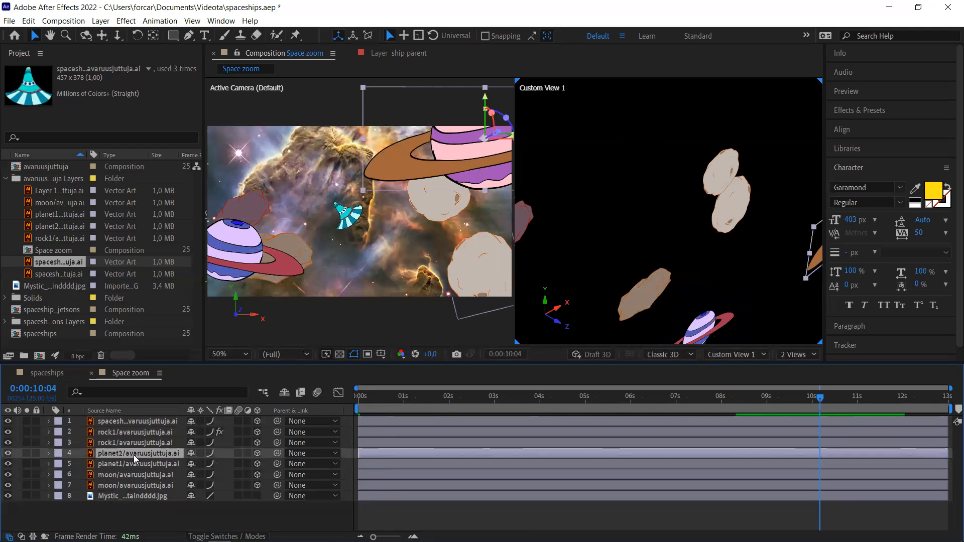
key(p)
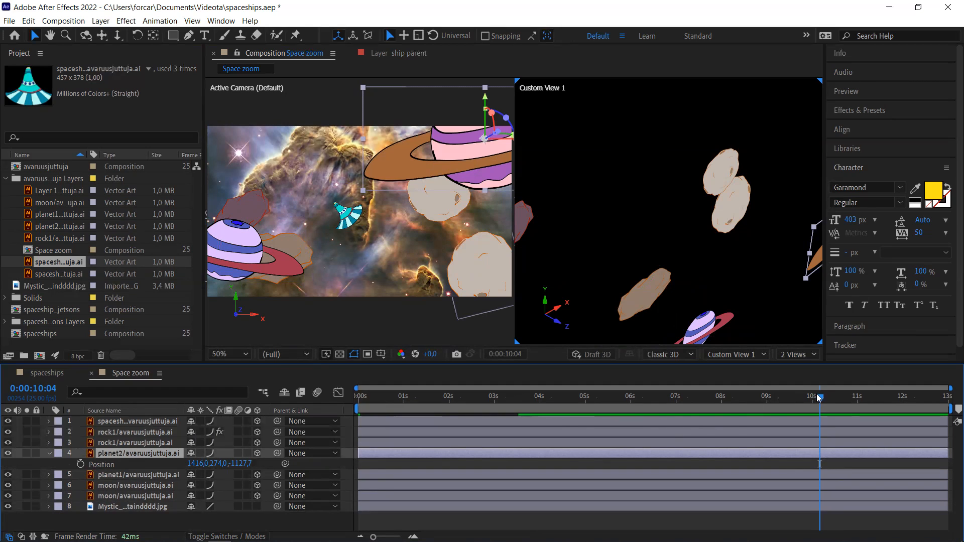
drag(822, 399, 910, 400)
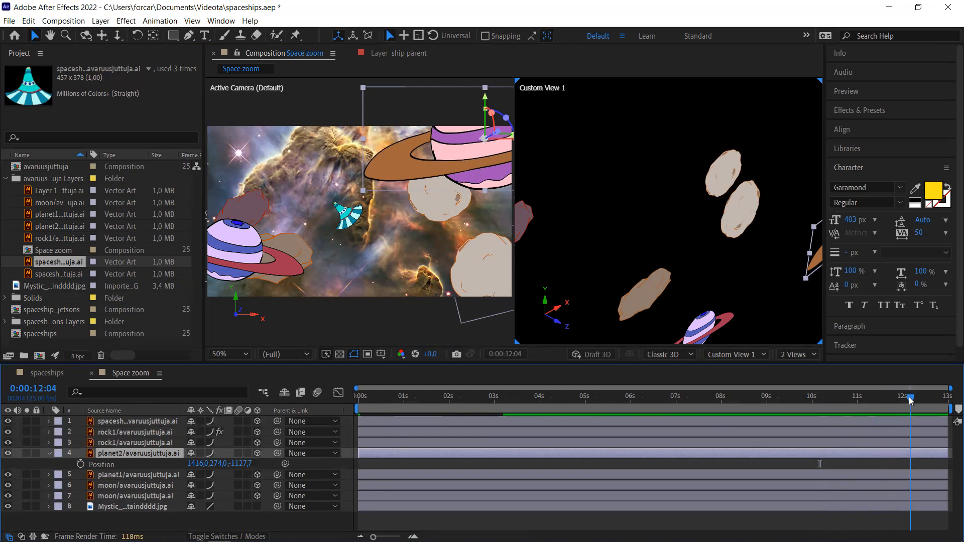
click(80, 464)
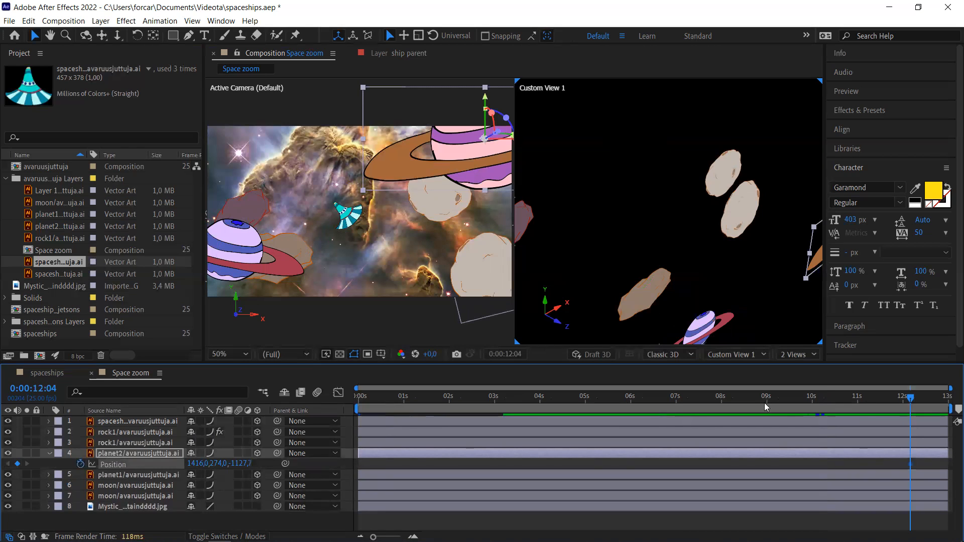
drag(672, 414, 365, 418)
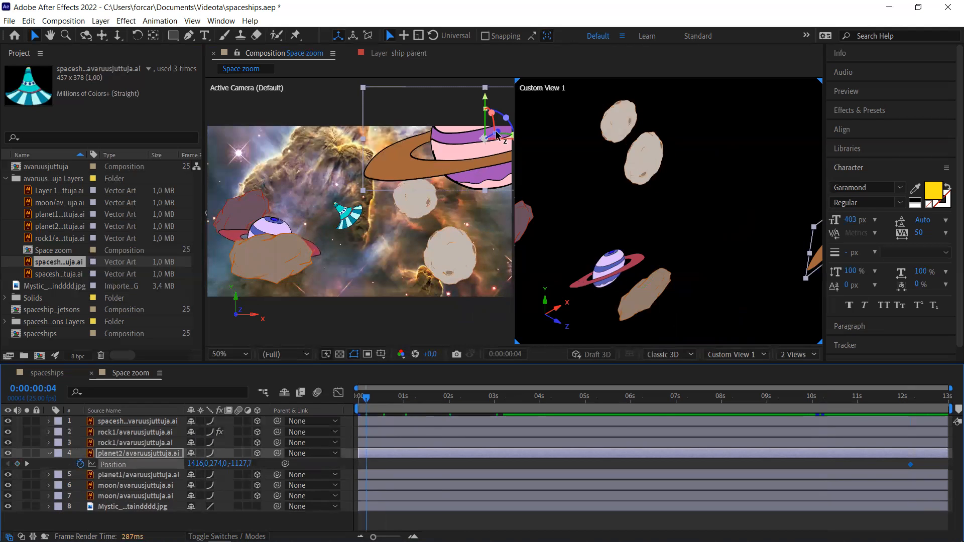
drag(497, 134, 423, 164)
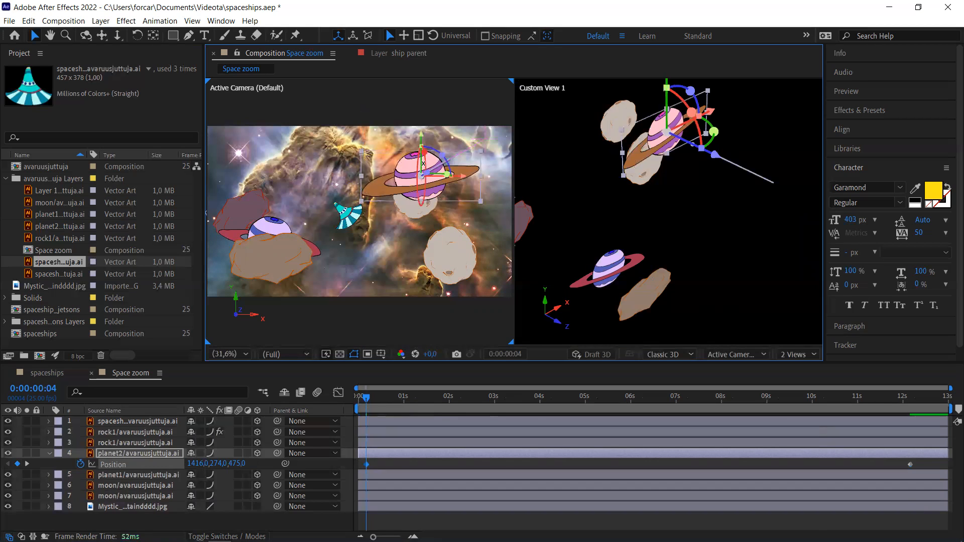
click(133, 442)
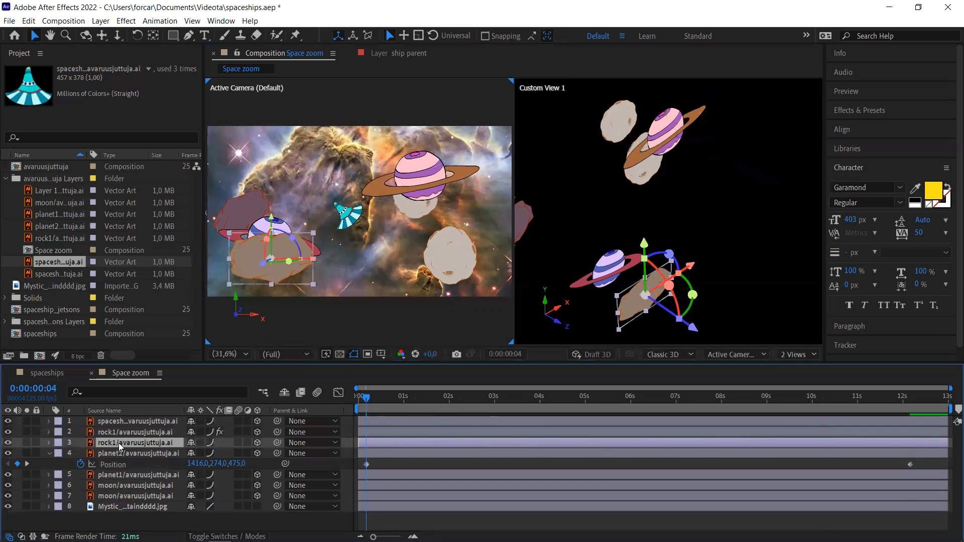
- Set a starting Position keyframe on rock1 layer 3 and slide the rock to the right
key(p)
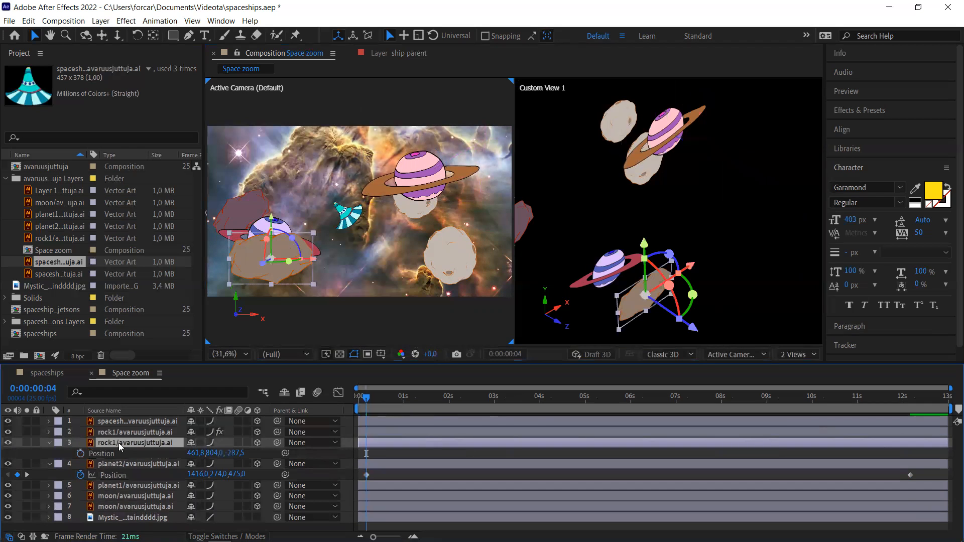
click(82, 454)
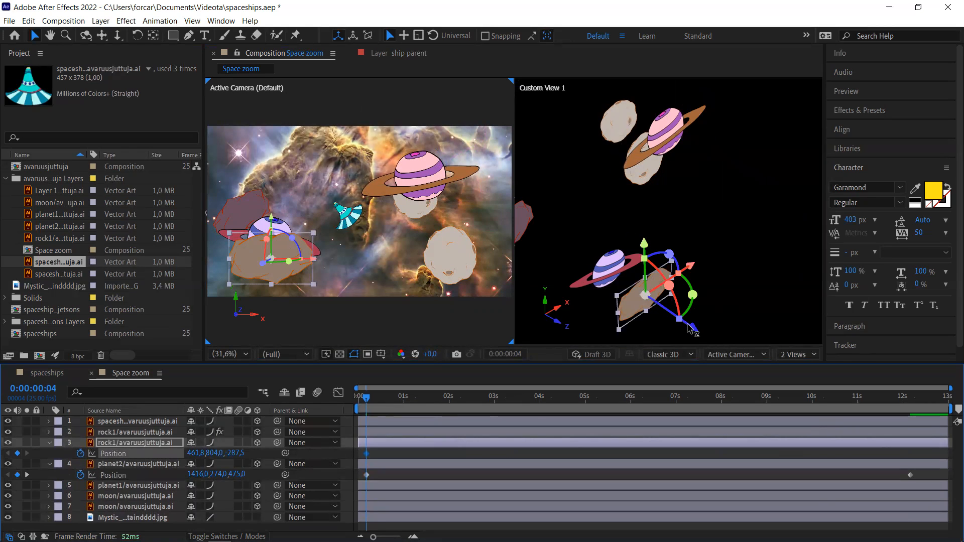
drag(689, 326, 668, 324)
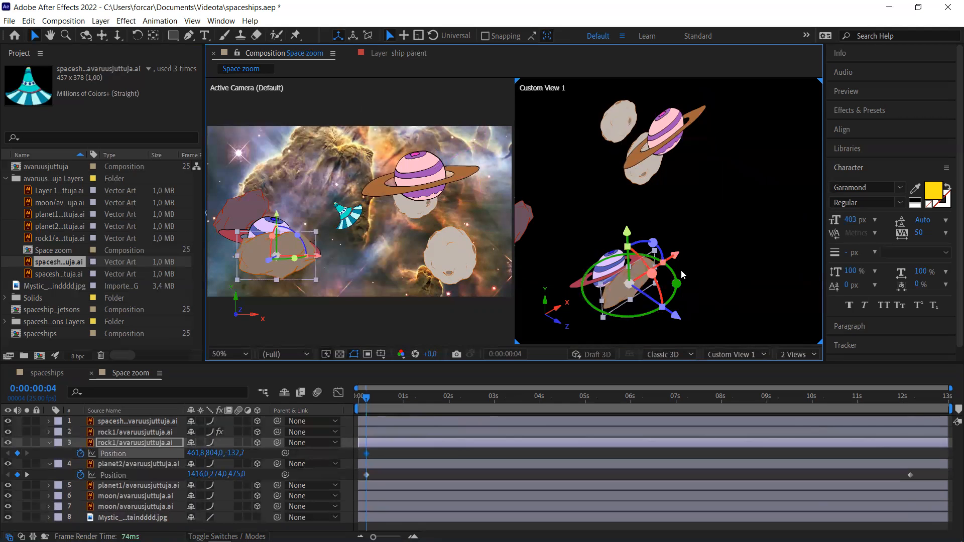
drag(674, 259, 694, 254)
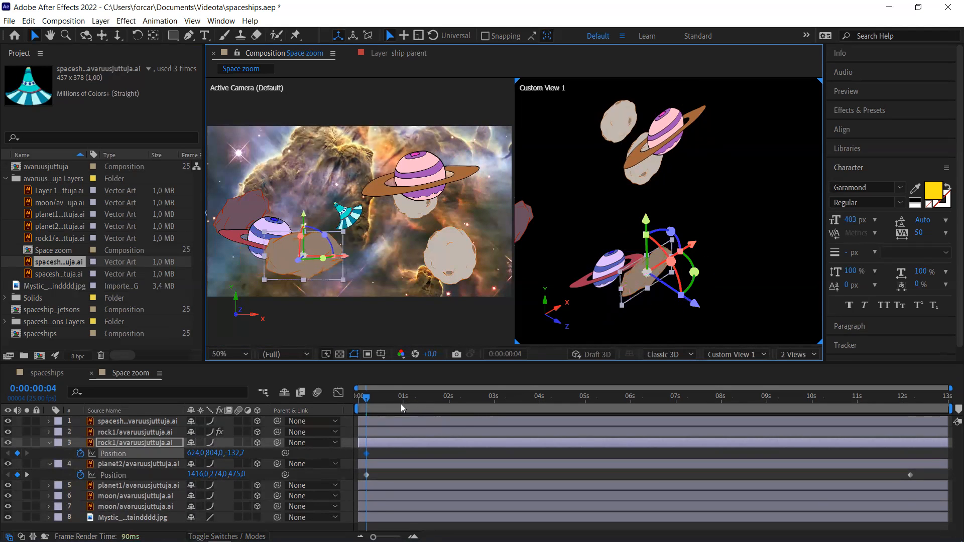
- At 0:00:12:09, move the rock to 624.0, 804.0, -1630.3 and collapse its Position
click(577, 395)
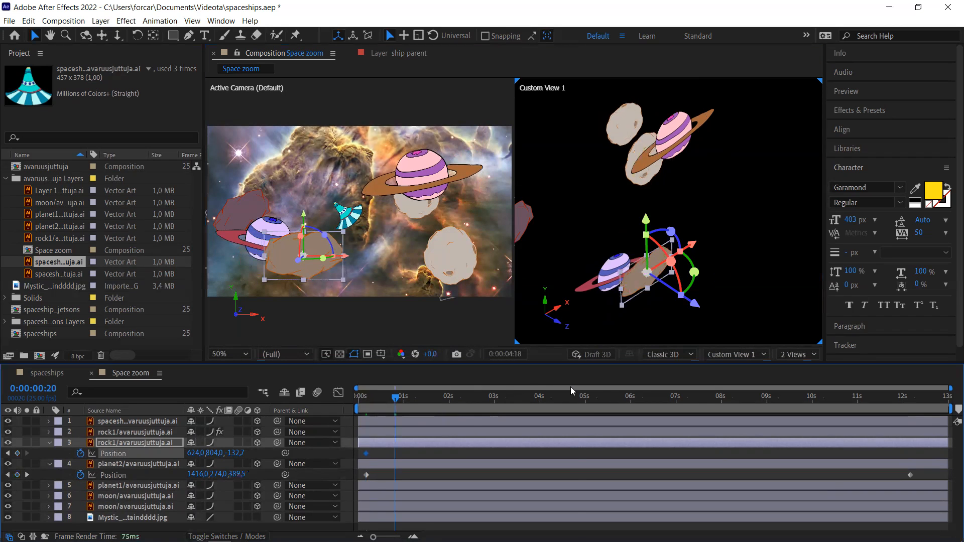
drag(720, 389, 920, 397)
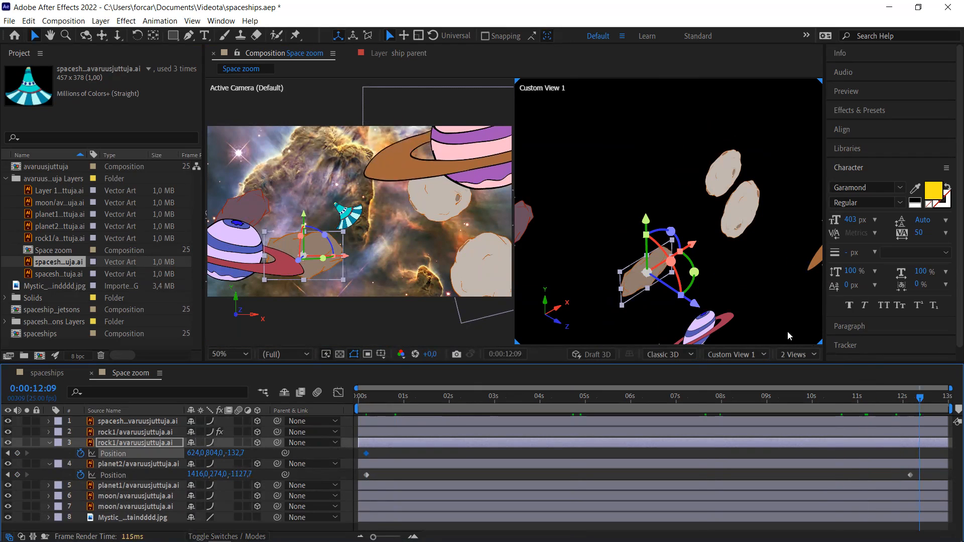
drag(693, 301, 929, 410)
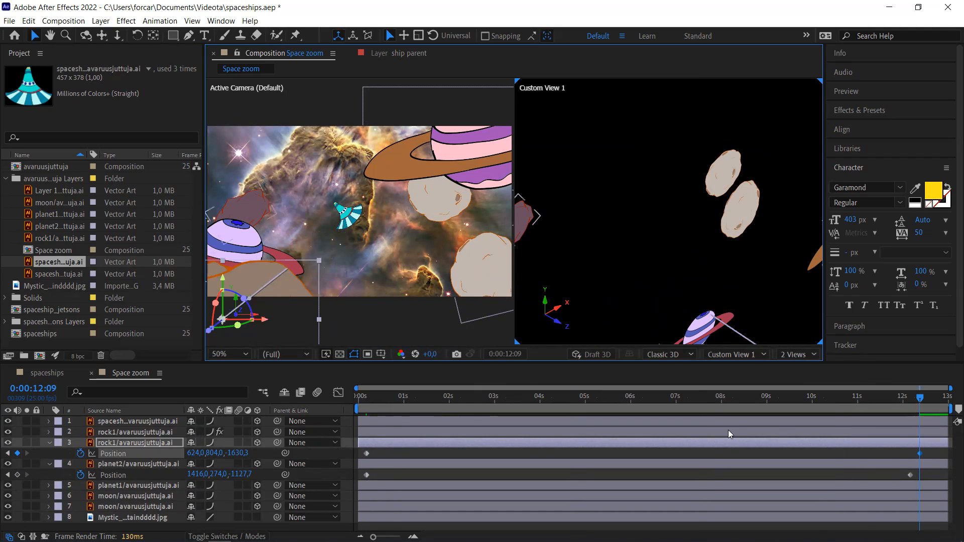
key(p)
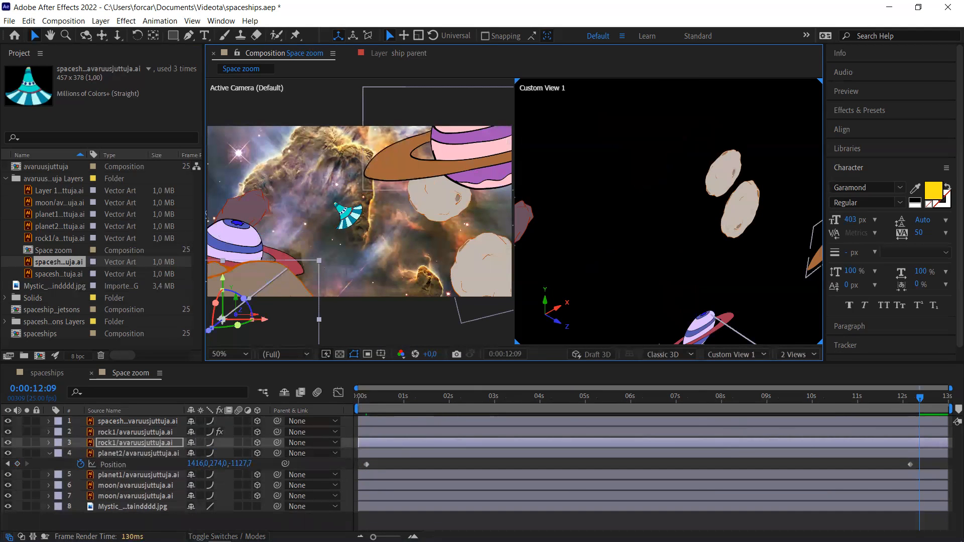
click(142, 430)
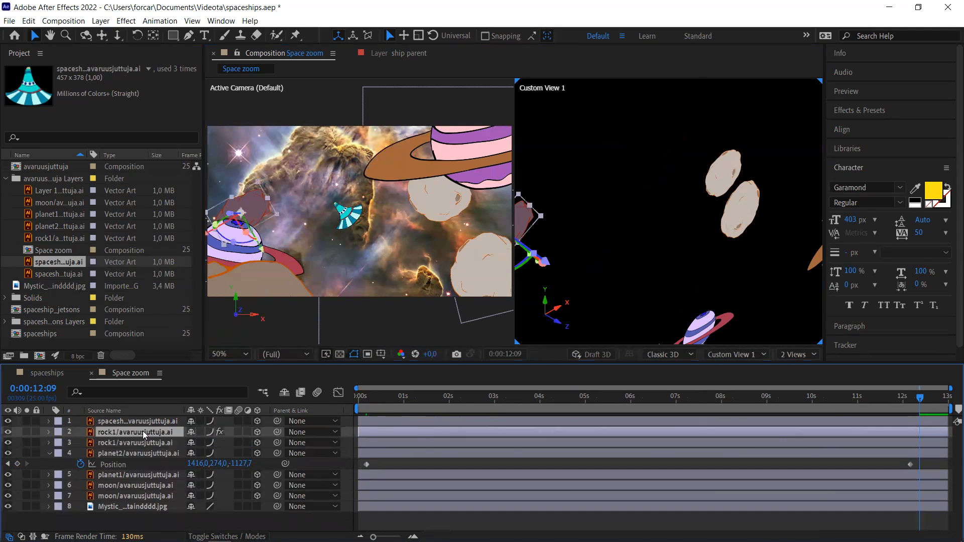
- Keyframe rock1's Position along Z at 12:09 and at 1:10, starting far back at 41.7, 550.8, 2865.8
key(p)
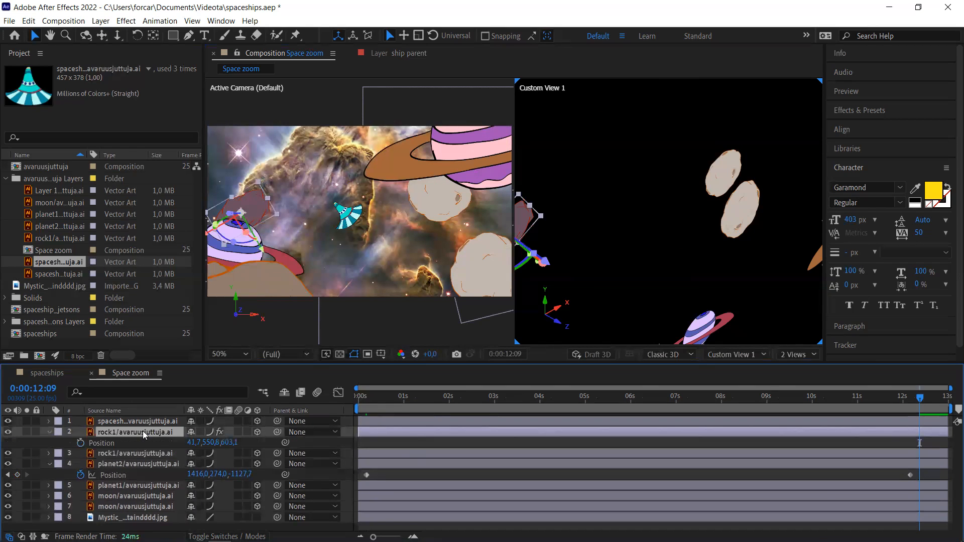
click(81, 443)
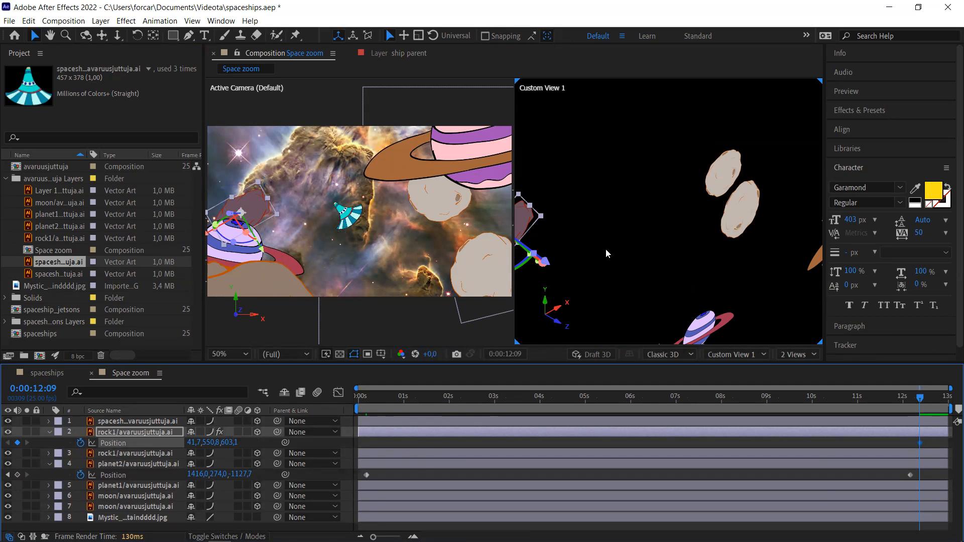
drag(548, 263, 609, 290)
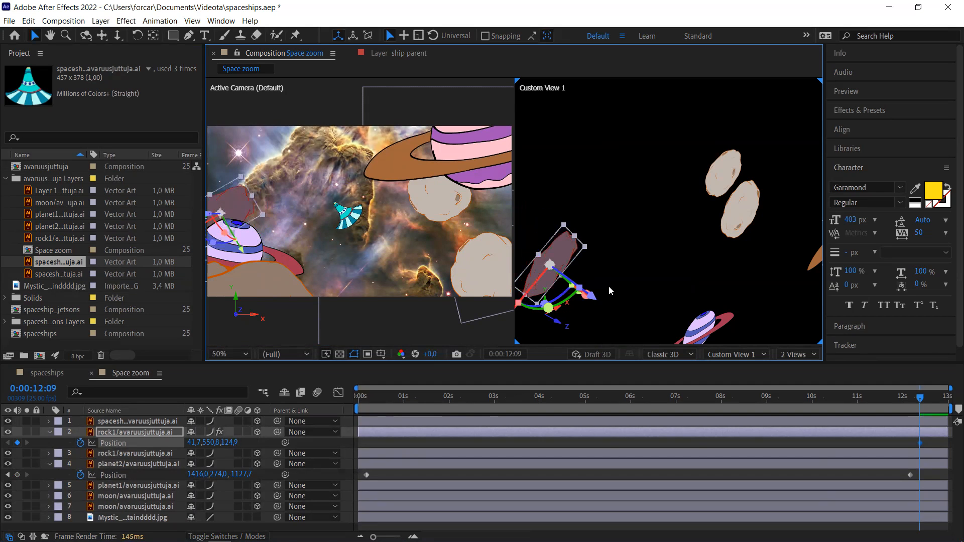
click(723, 401)
drag(562, 408, 424, 424)
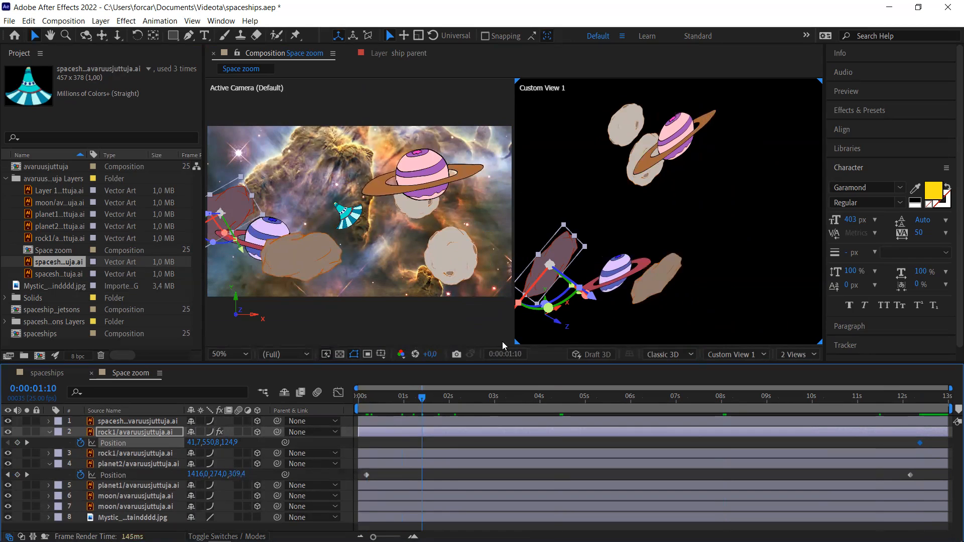
drag(559, 286, 347, 191)
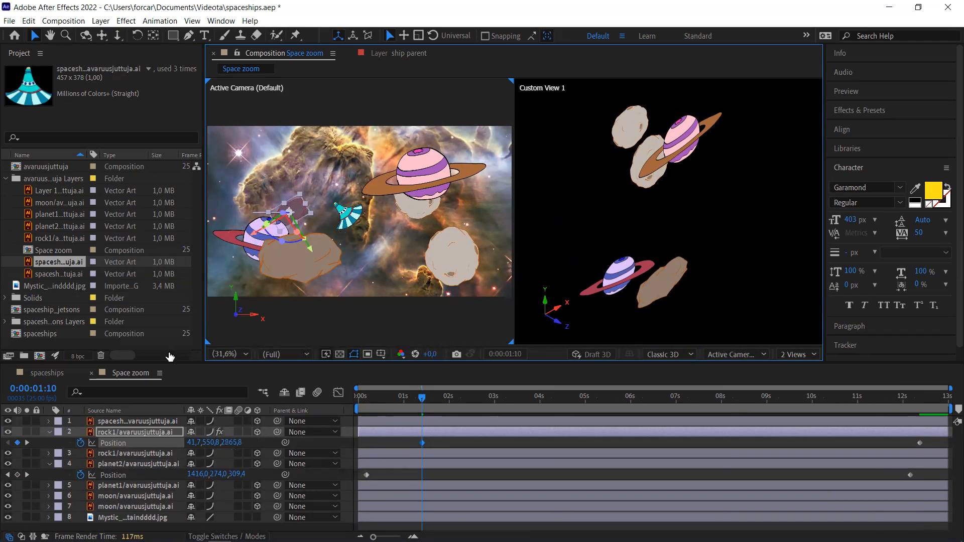
- Collapse the Position properties of rock1 and planet2, save spaceships.aep, and select the spaceship layer
key(p)
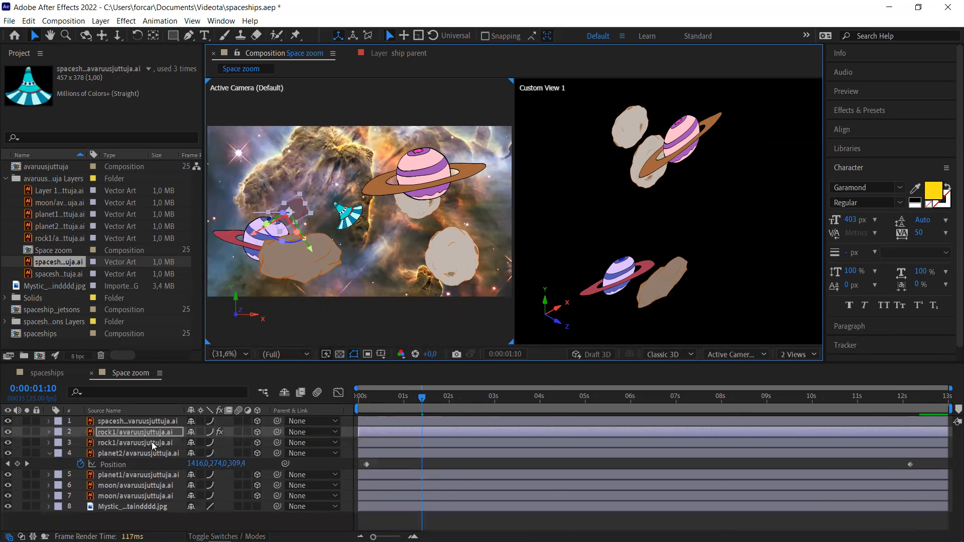
key(ctrl+s)
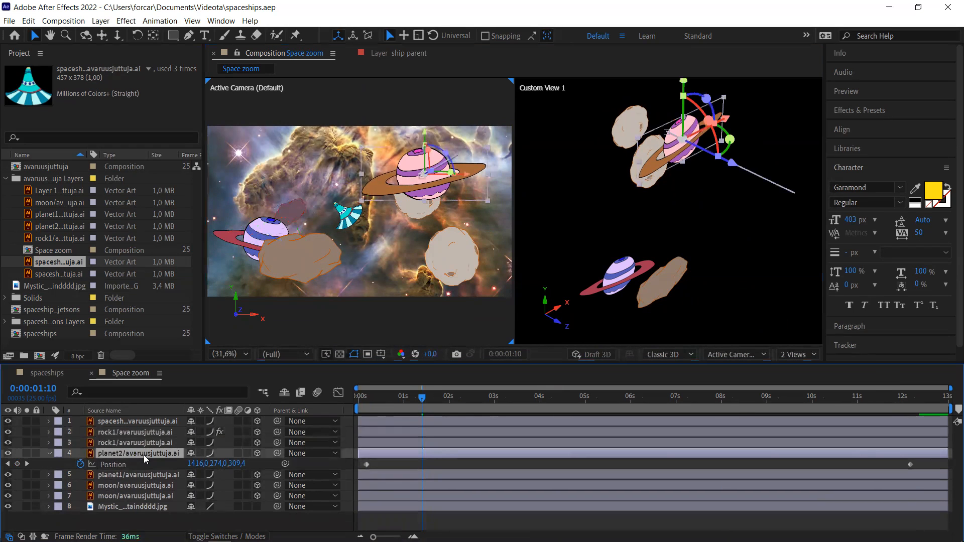
key(p)
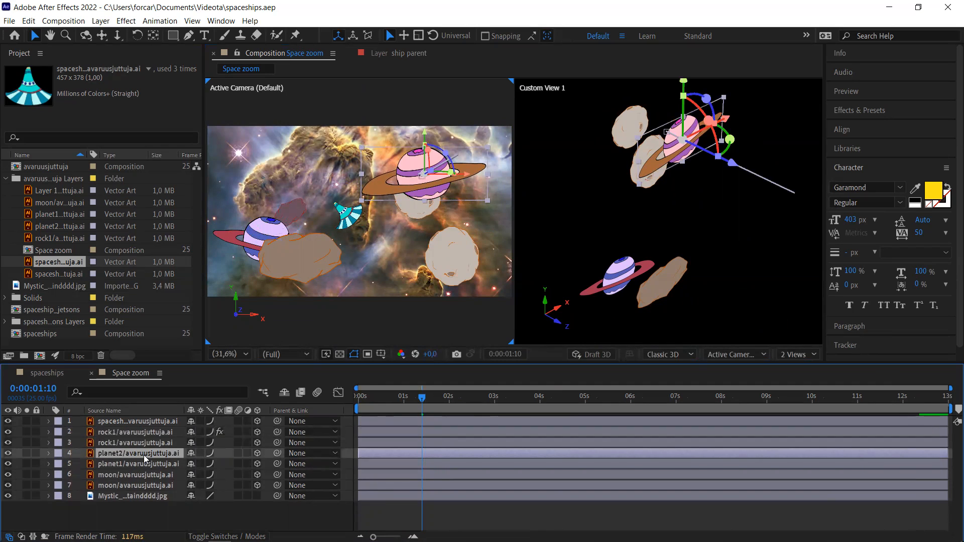
click(138, 425)
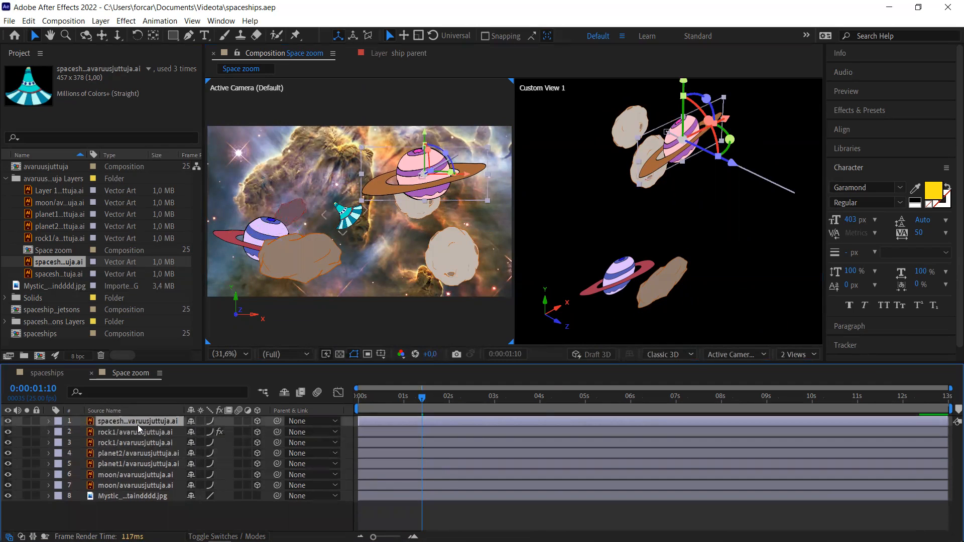
click(99, 21)
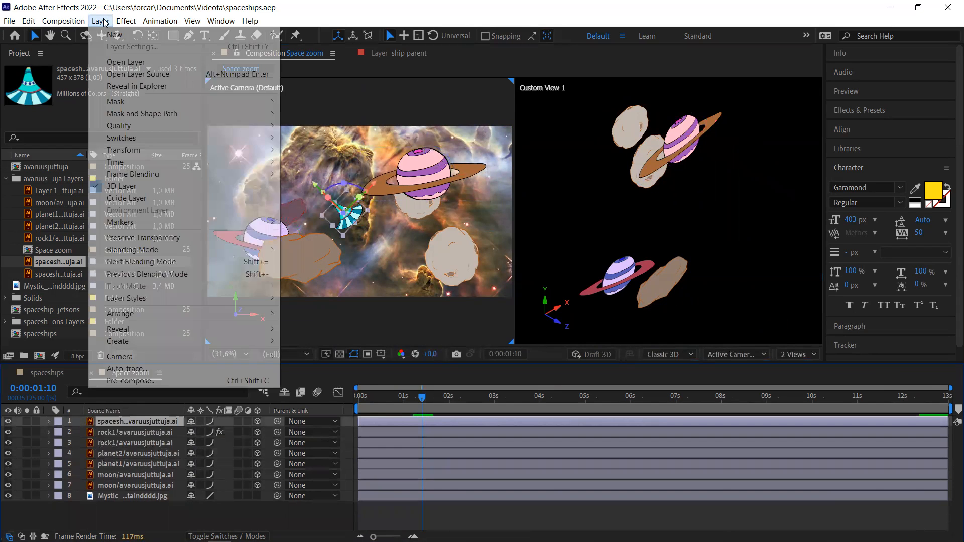
- Create Camera 1 through Layer > New > Camera, keeping Two-Node Camera and the 50mm preset
mouse_move(111, 34)
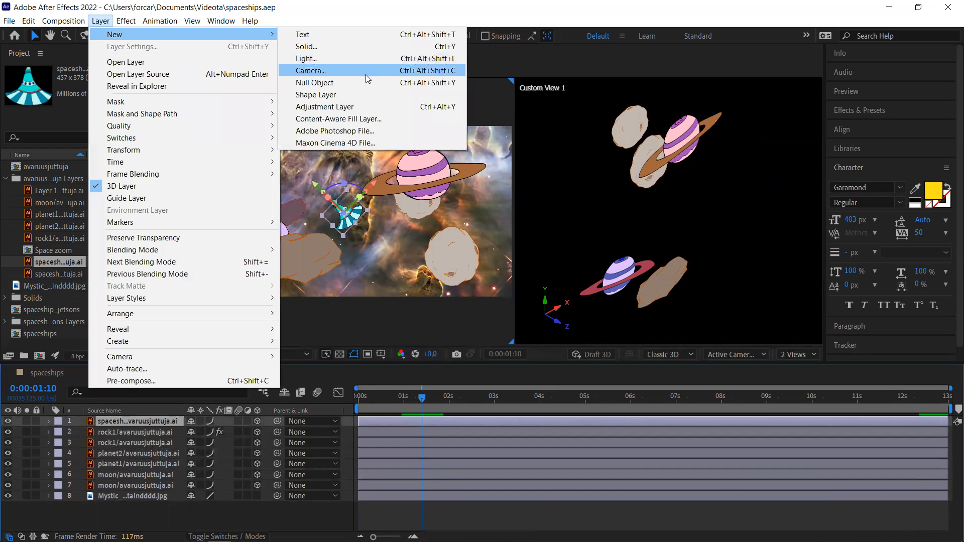
click(365, 74)
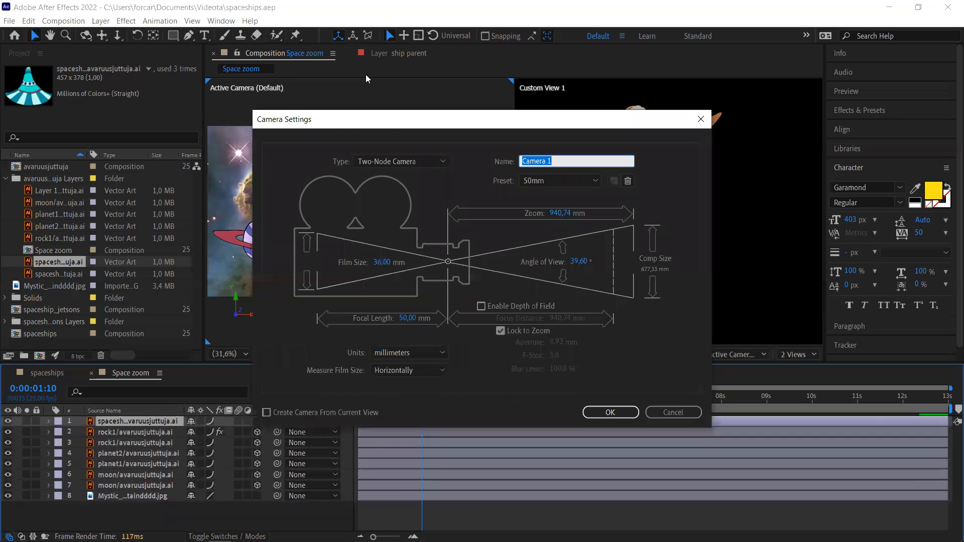
click(603, 412)
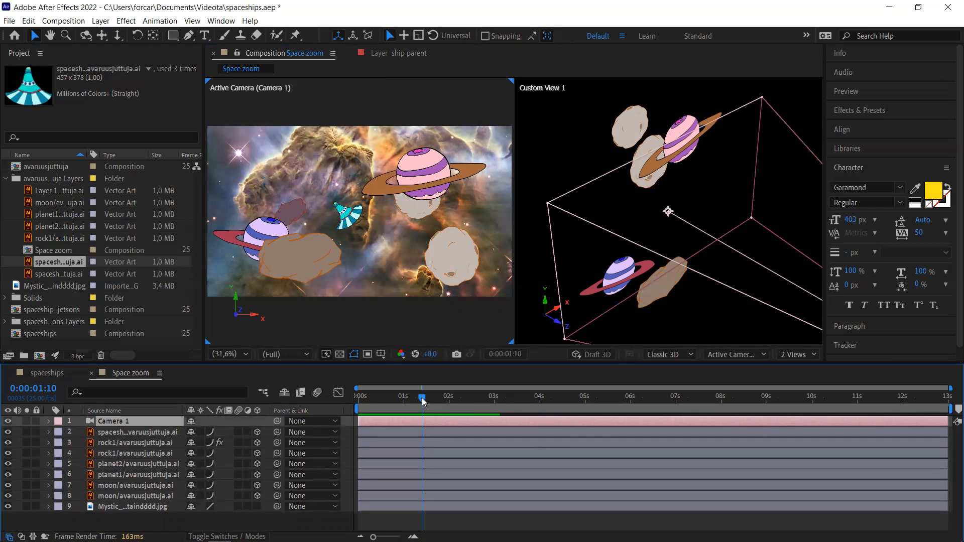
- Scrub a few frames forward, then bring the playhead back to 0:00:00:00
drag(422, 399, 429, 399)
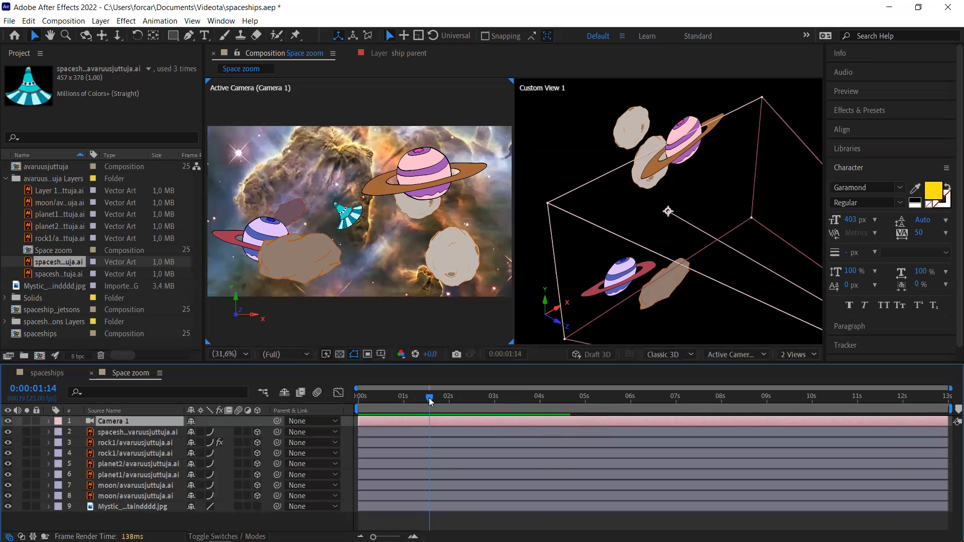
drag(429, 399, 353, 400)
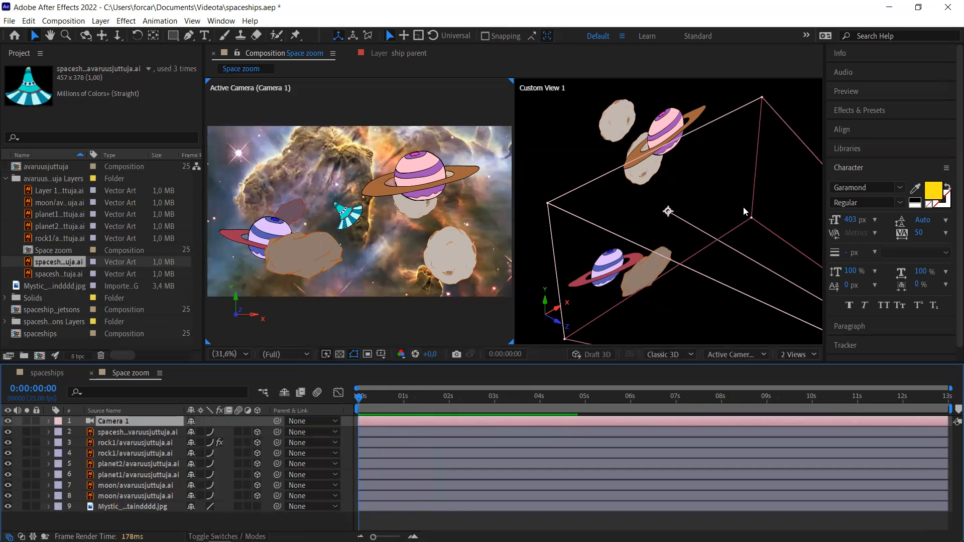
scroll(743, 211, down, 5)
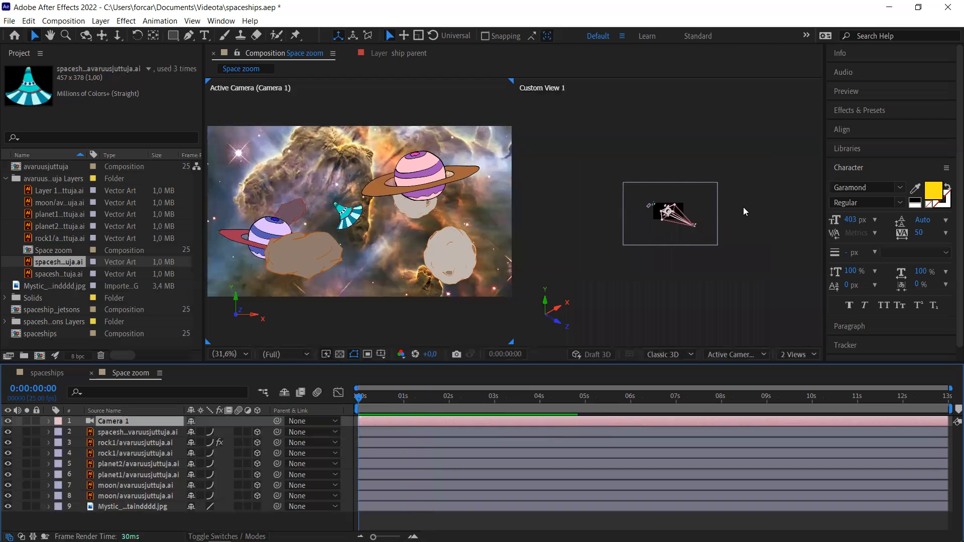
- Zoom and pan Custom View 1 onto Camera 1 and show its Position, 960.0, 540.0, -2666.7
scroll(743, 207, up, 5)
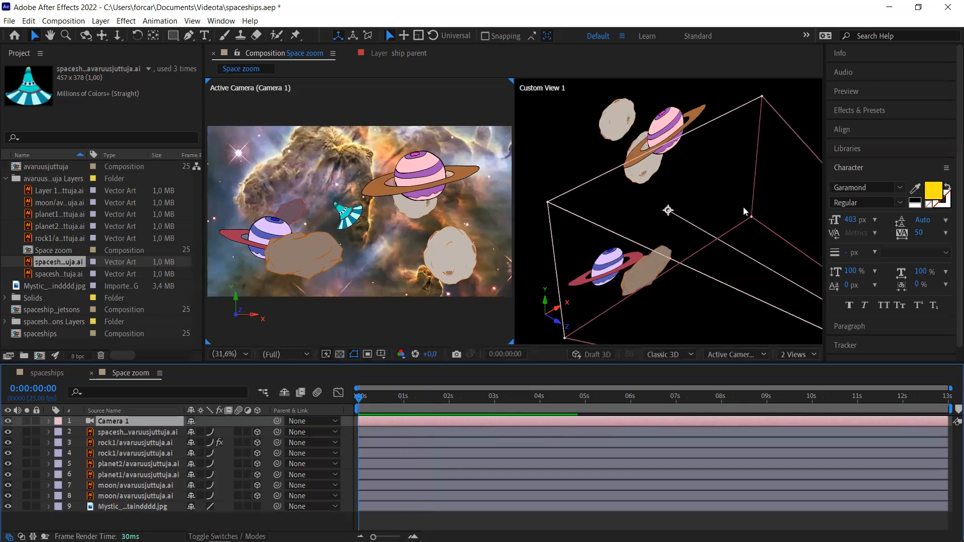
scroll(743, 207, down, 5)
scroll(743, 207, up, 5)
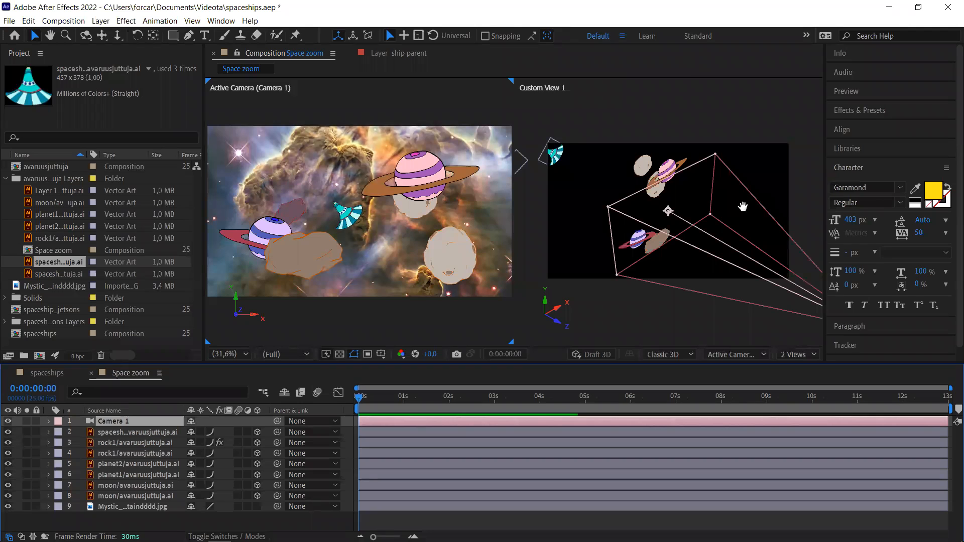
key(h)
click(770, 176)
drag(770, 175, 728, 152)
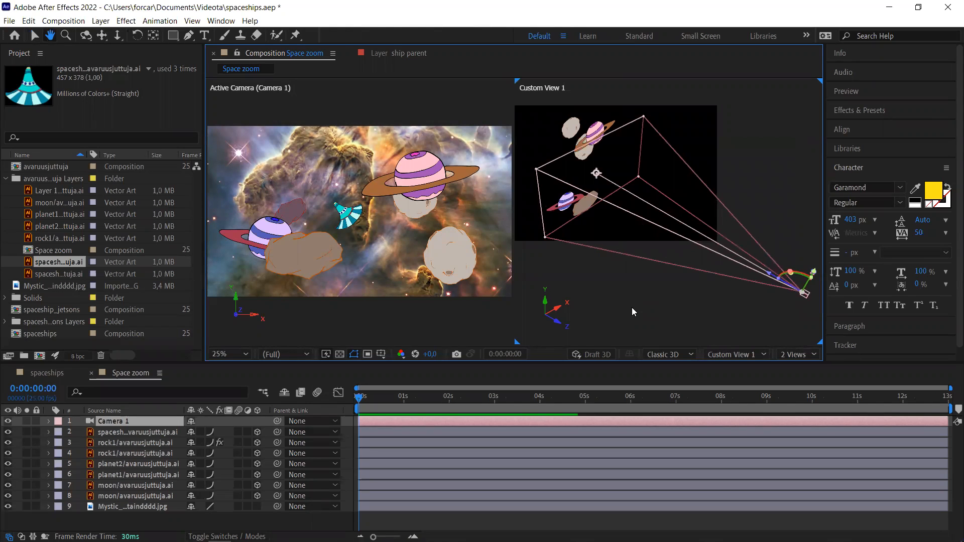
key(v)
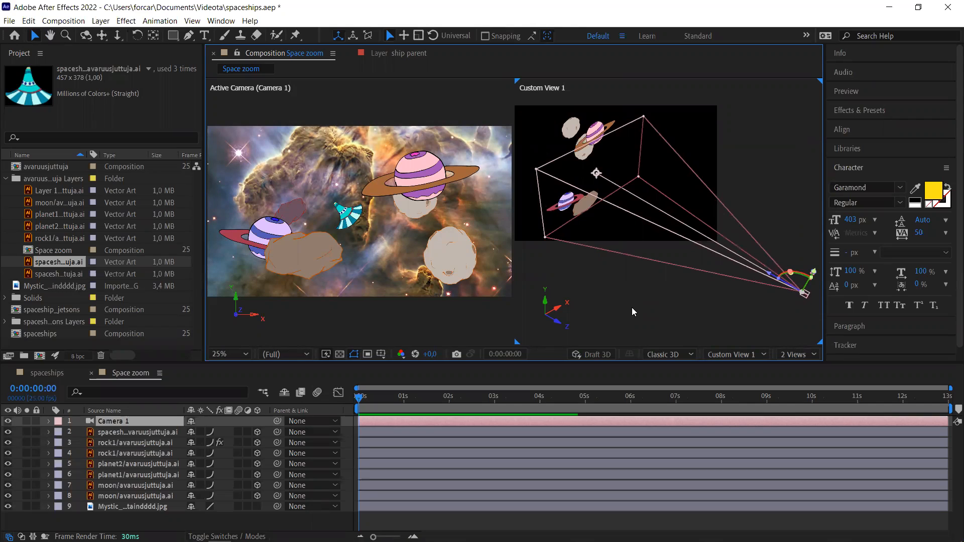
key(p)
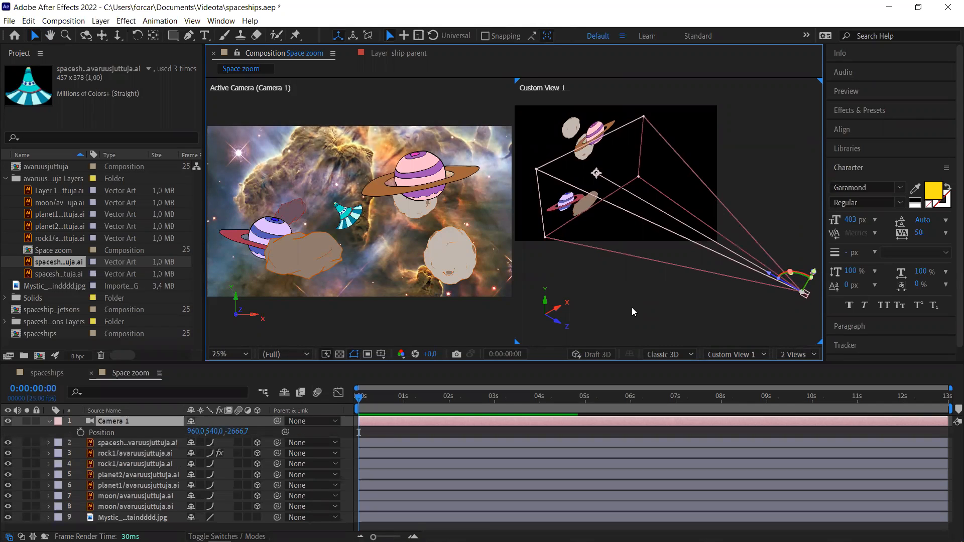
- Keyframe Camera 1's Point of Interest and Position at 0:00, then move the playhead to 12:01
key(p)
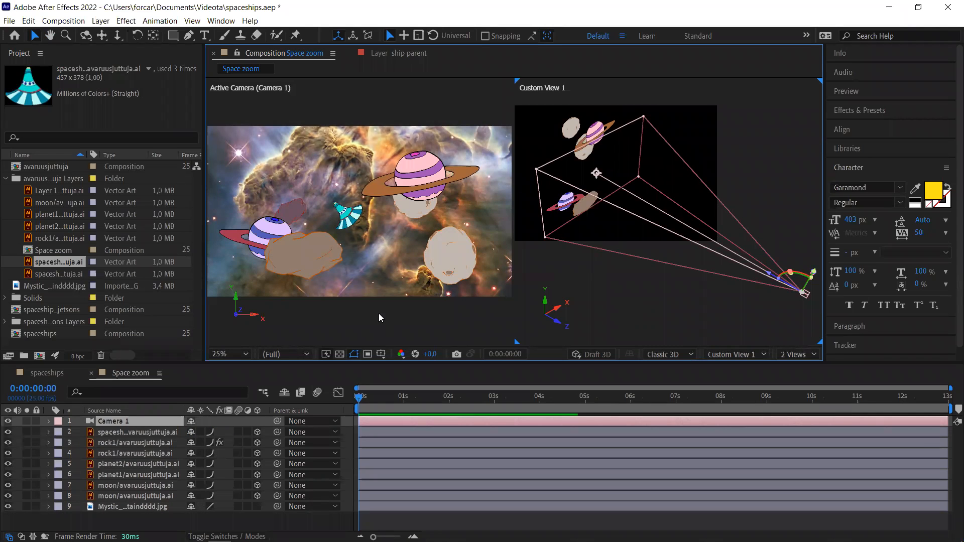
click(49, 420)
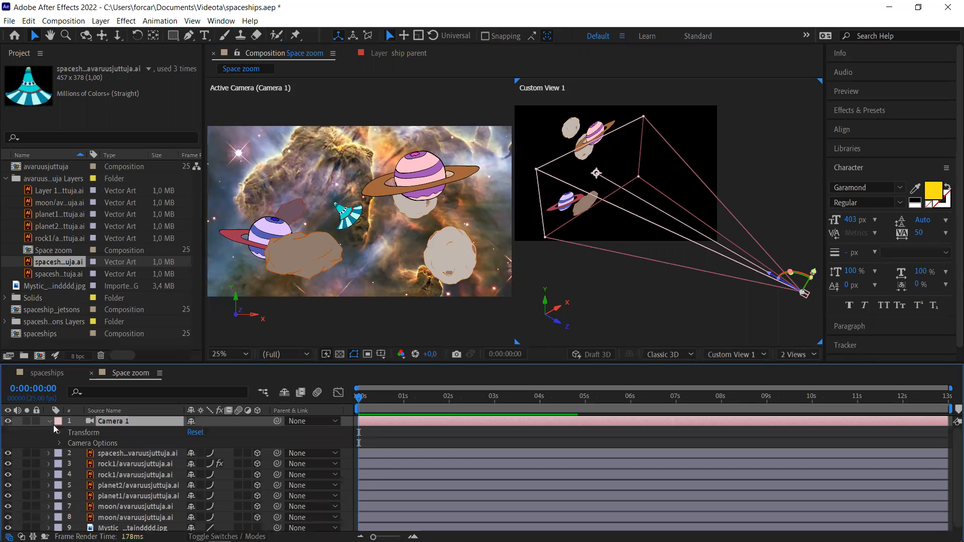
click(59, 433)
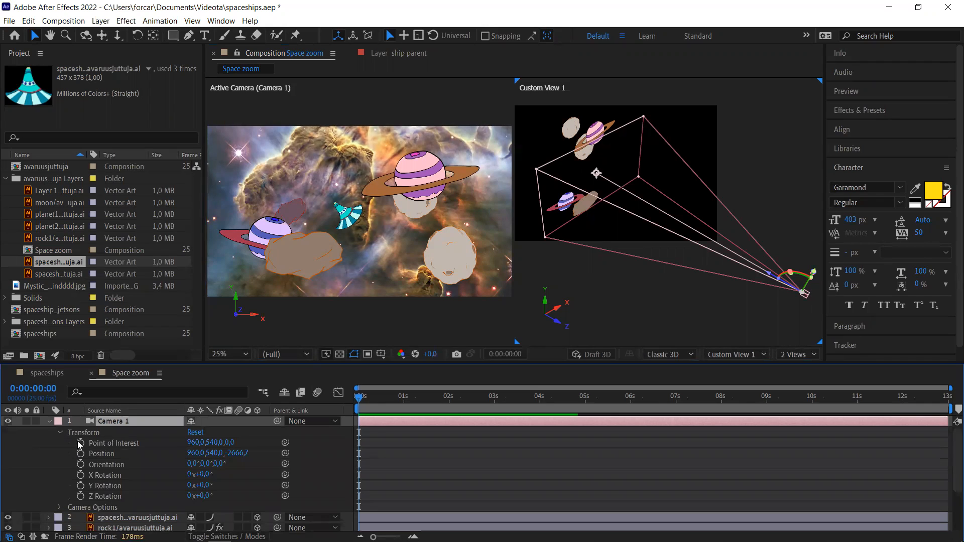
click(79, 443)
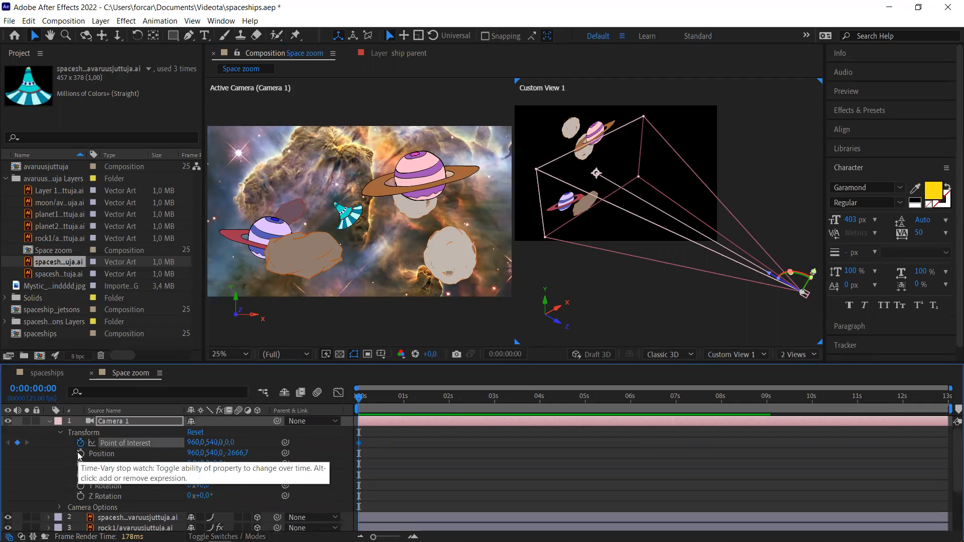
click(80, 454)
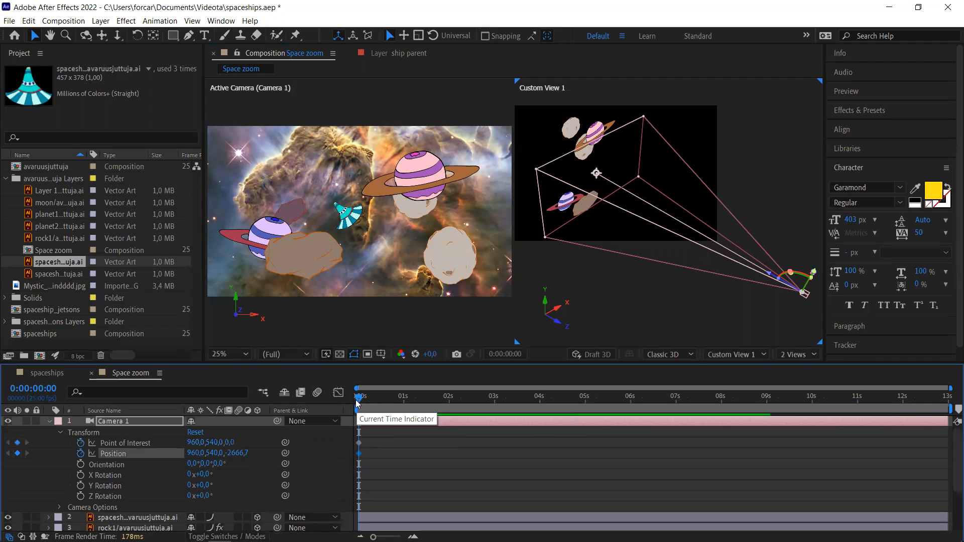
drag(358, 402, 904, 413)
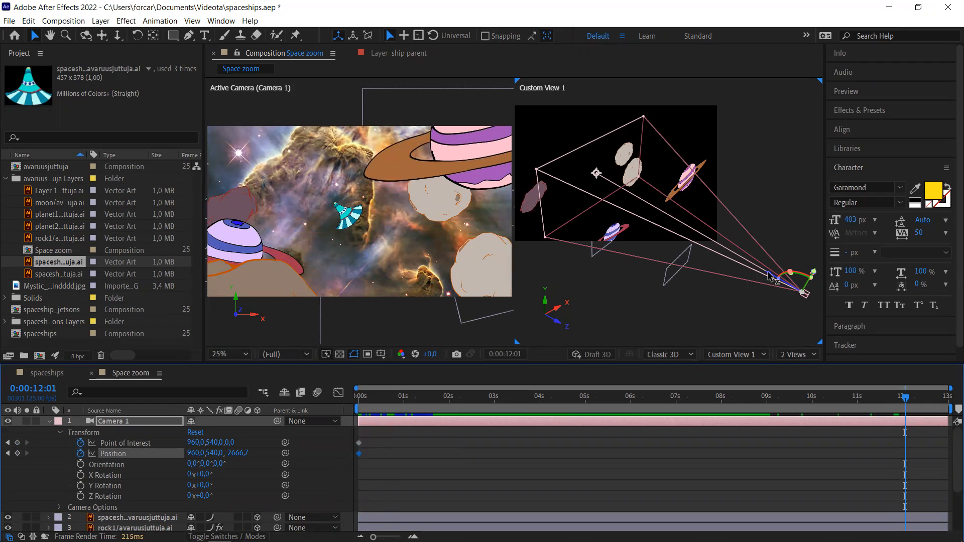
- At 12:01 move Camera 1 to Z 643.0, lower its point of interest to 668.0 Y, and save
drag(768, 272, 528, 193)
key(h)
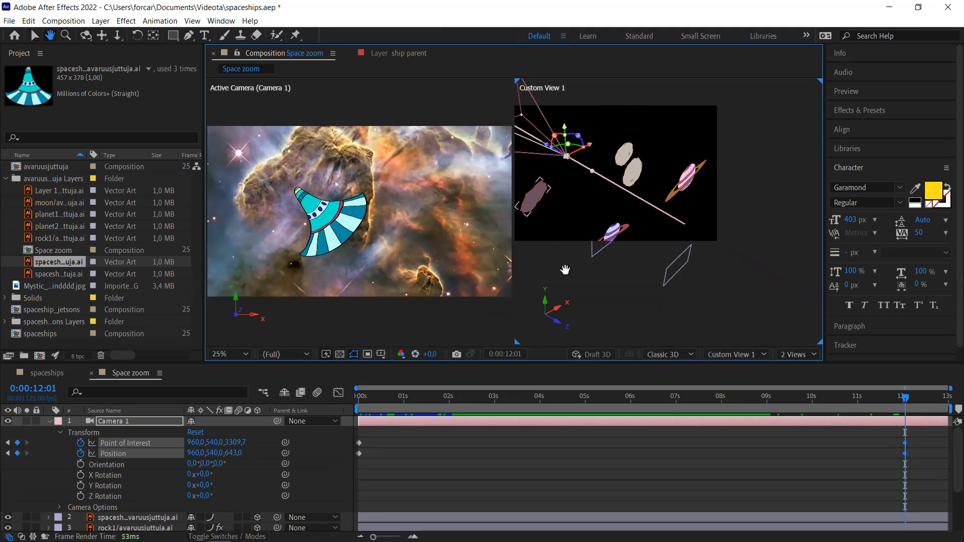
drag(565, 270, 670, 300)
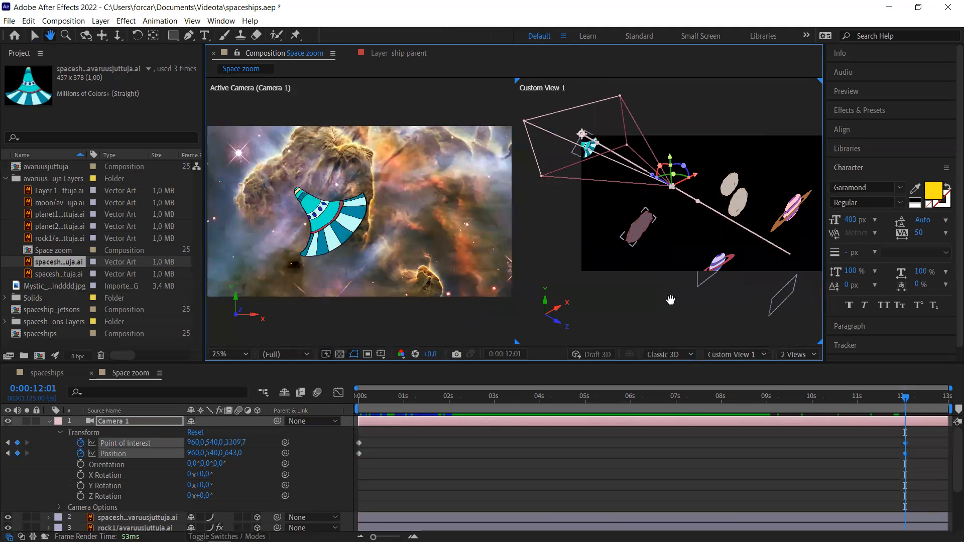
key(v)
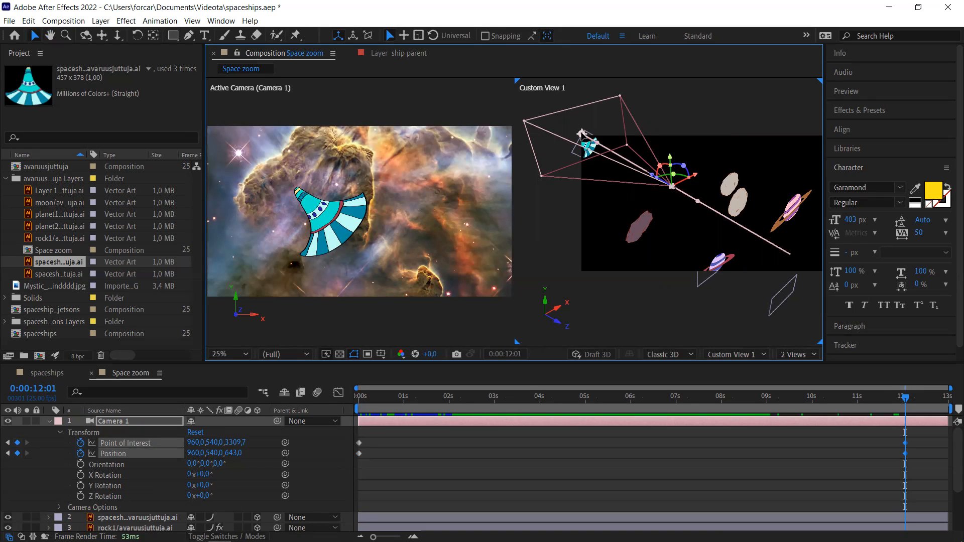
drag(581, 133, 585, 143)
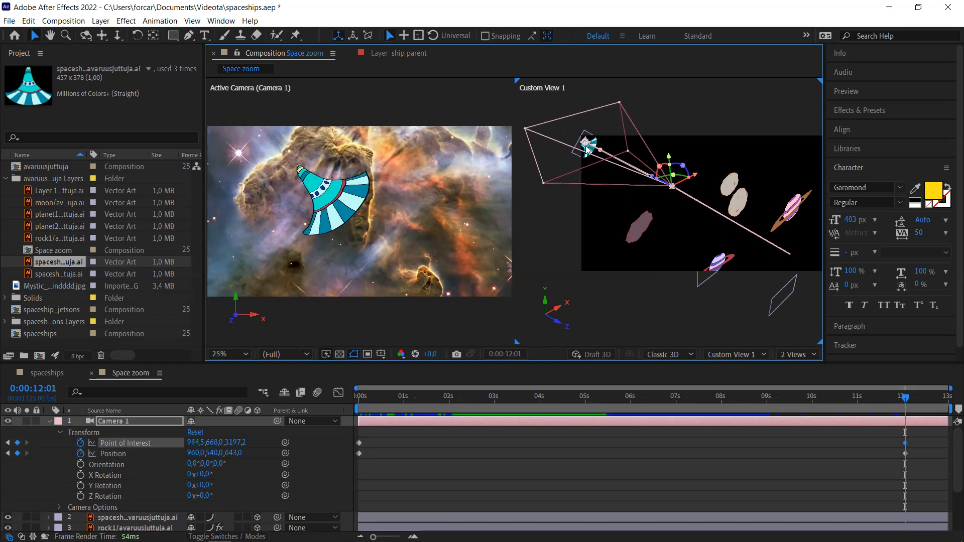
key(ctrl+s)
- Switch the viewer to a 1 View layout seen through Active Camera (Camera 1)
click(479, 327)
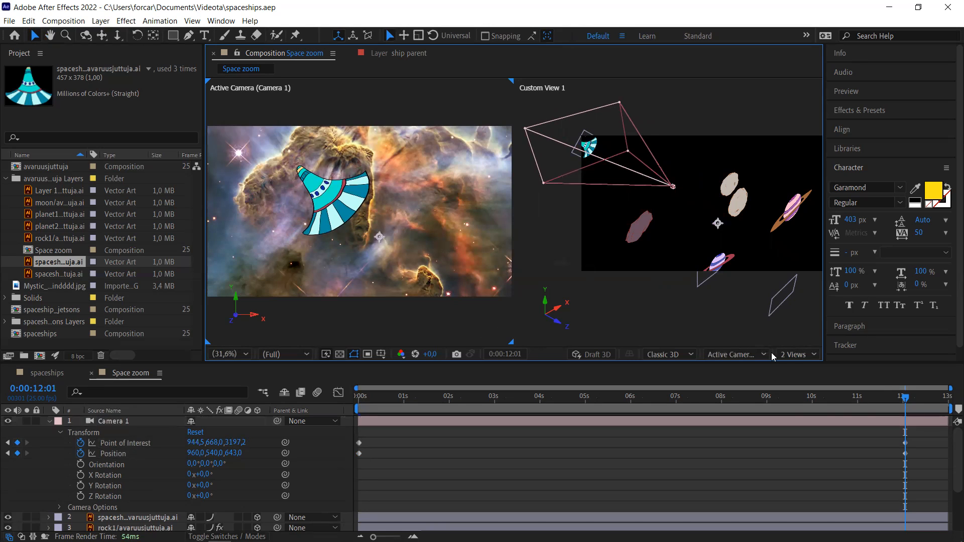
click(805, 358)
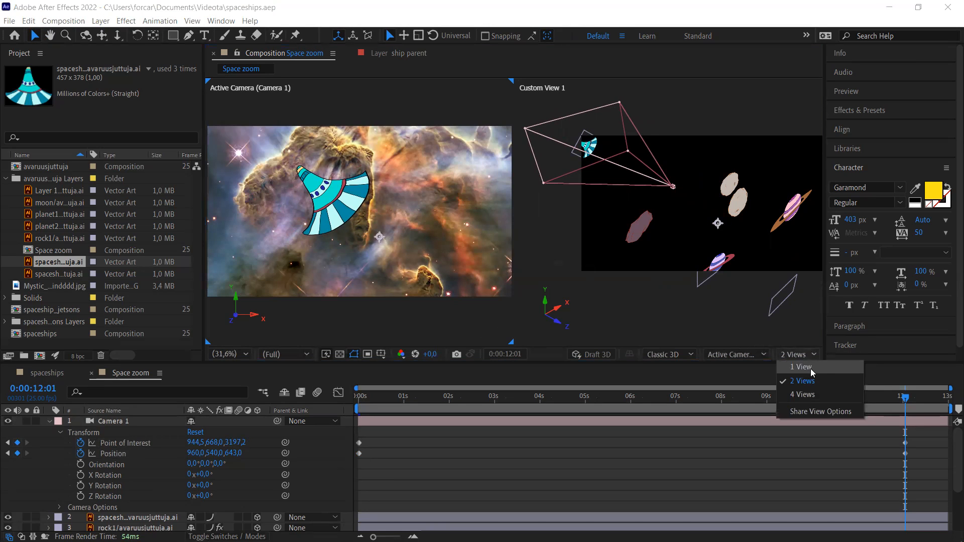
click(811, 373)
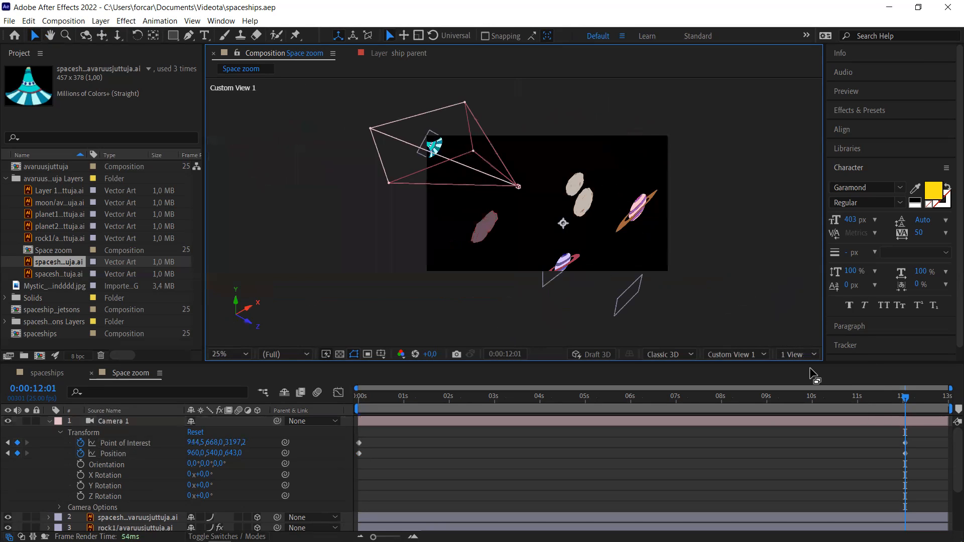
click(742, 355)
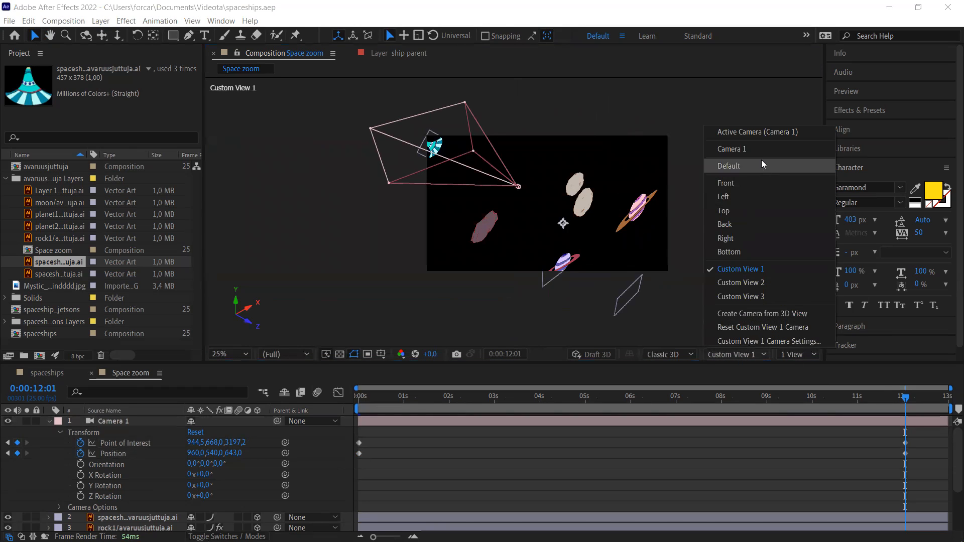
click(761, 130)
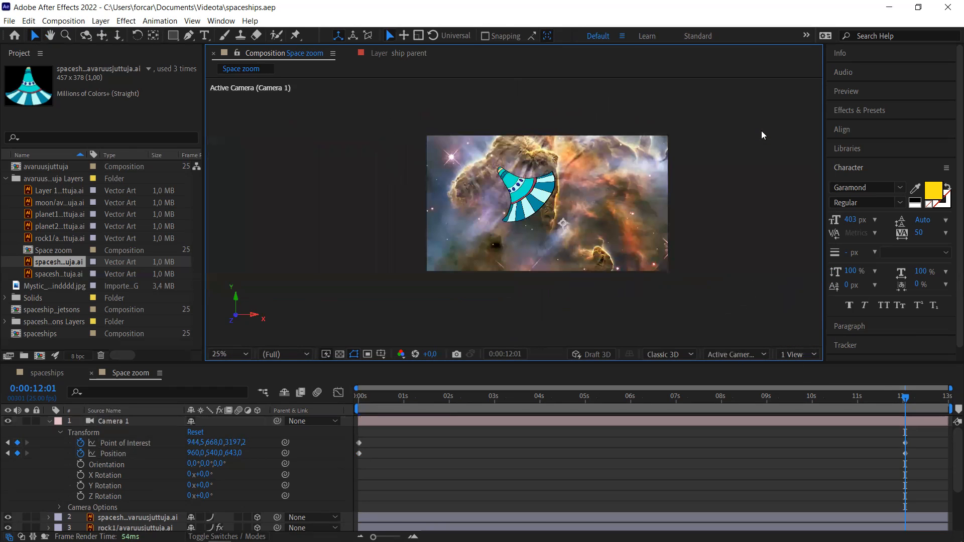
click(240, 354)
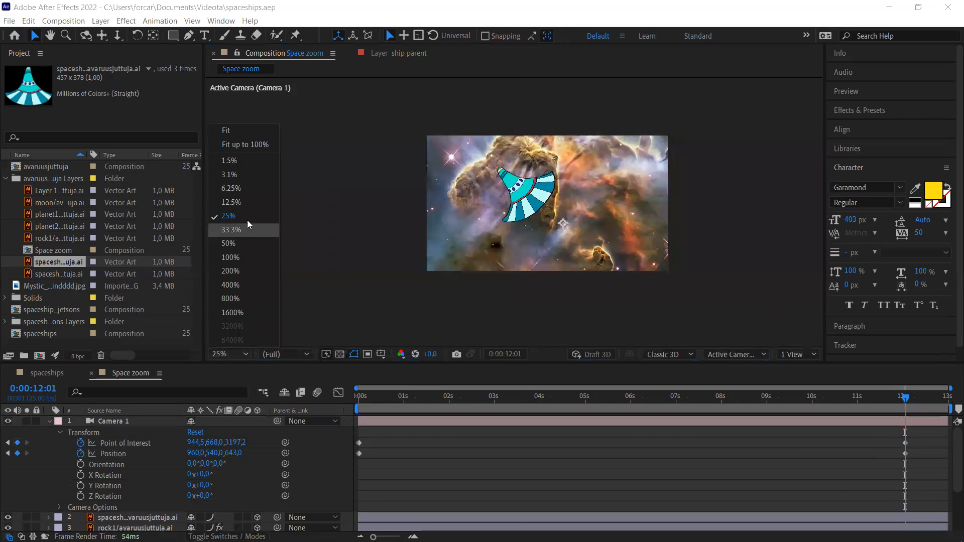
- Set magnification to Fit and play the camera fly-through from the first frame, then stop it
click(239, 133)
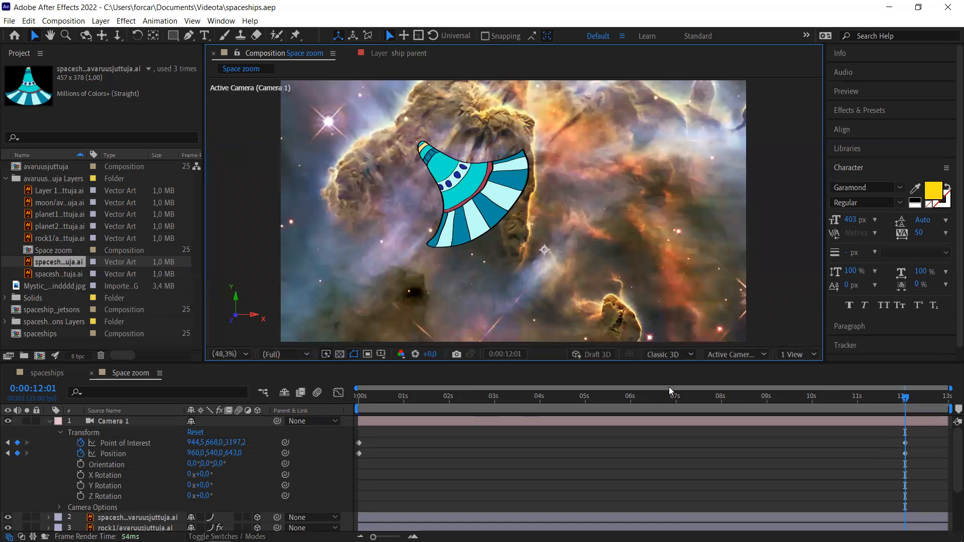
click(901, 400)
drag(901, 400, 456, 398)
key(Home)
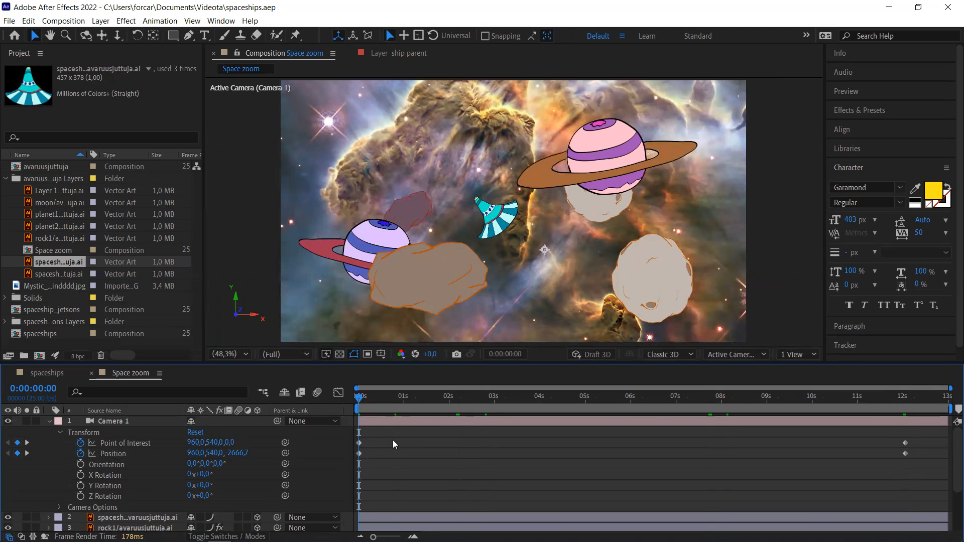
key(space)
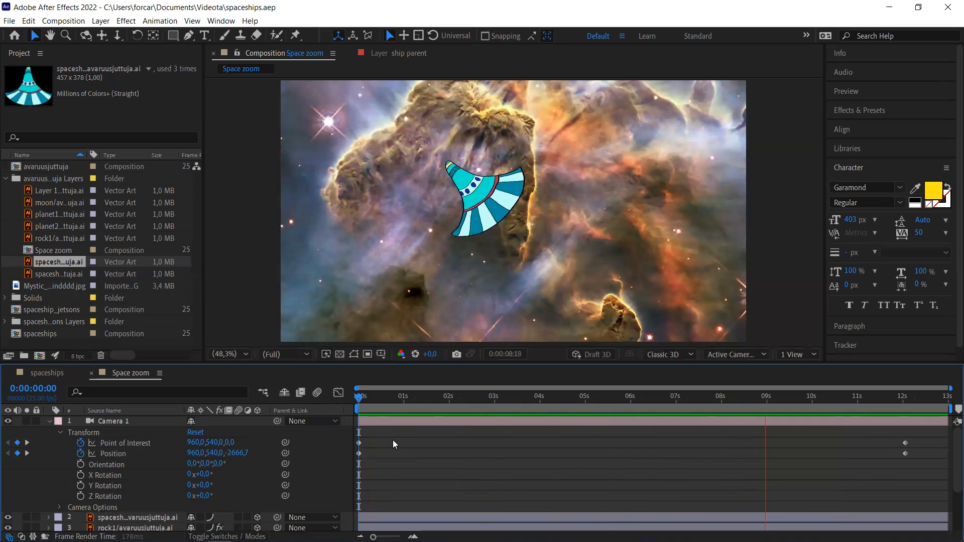
key(space)
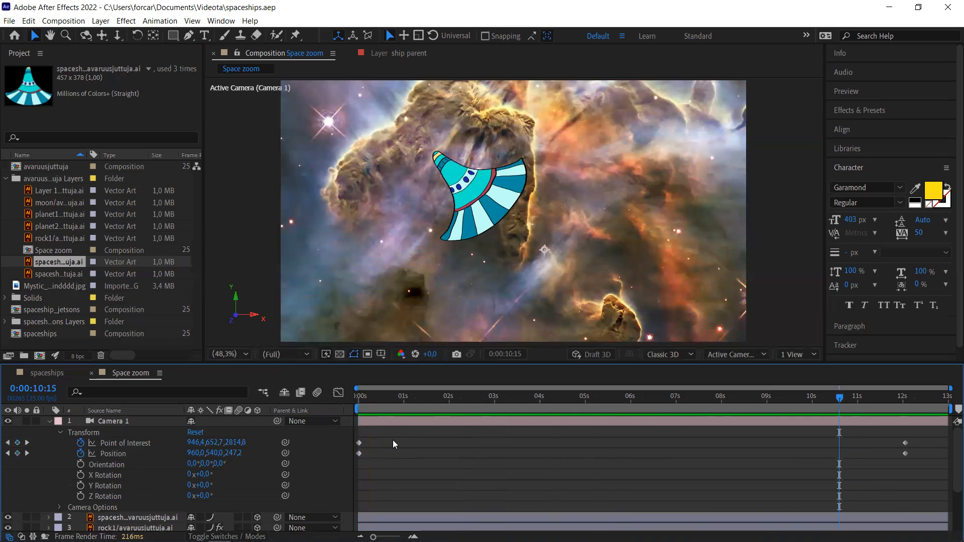
- Collapse Camera 1's properties and rename layer 2, the spaceship, to 'ship'
click(49, 421)
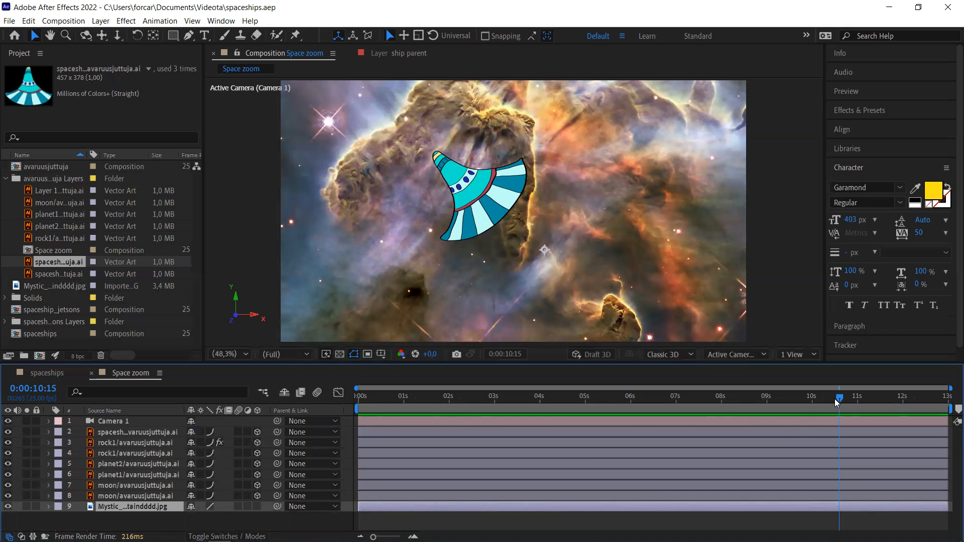
drag(841, 399, 351, 407)
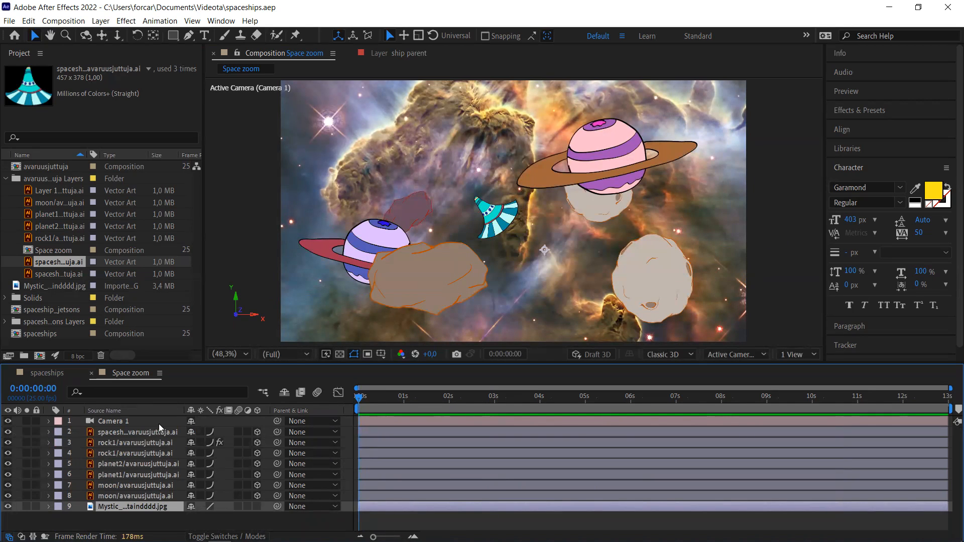
click(158, 437)
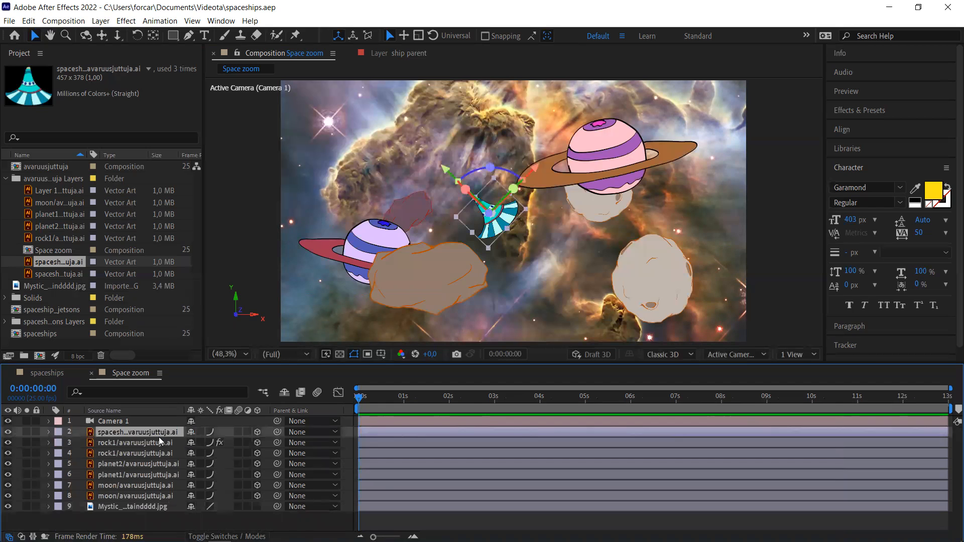
key(Return)
text(ship)
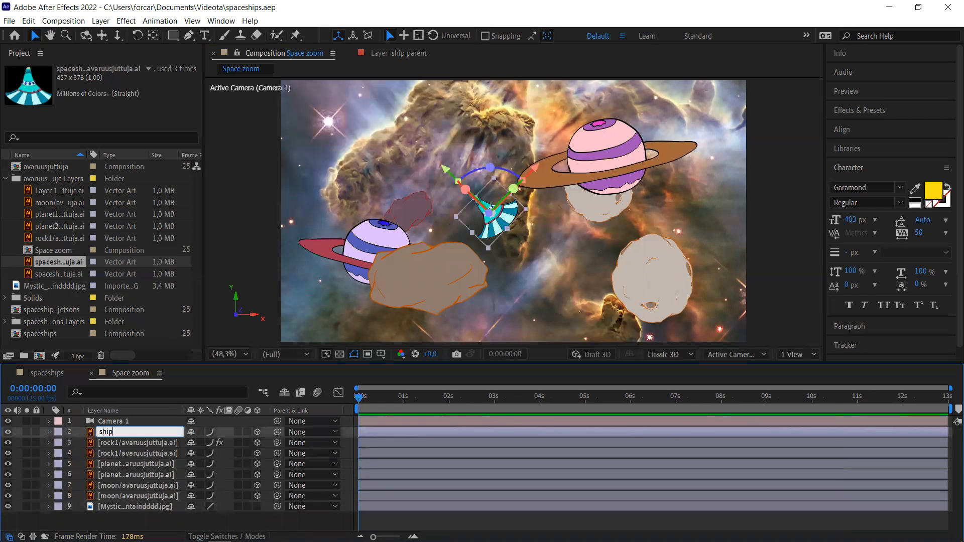
key(Return)
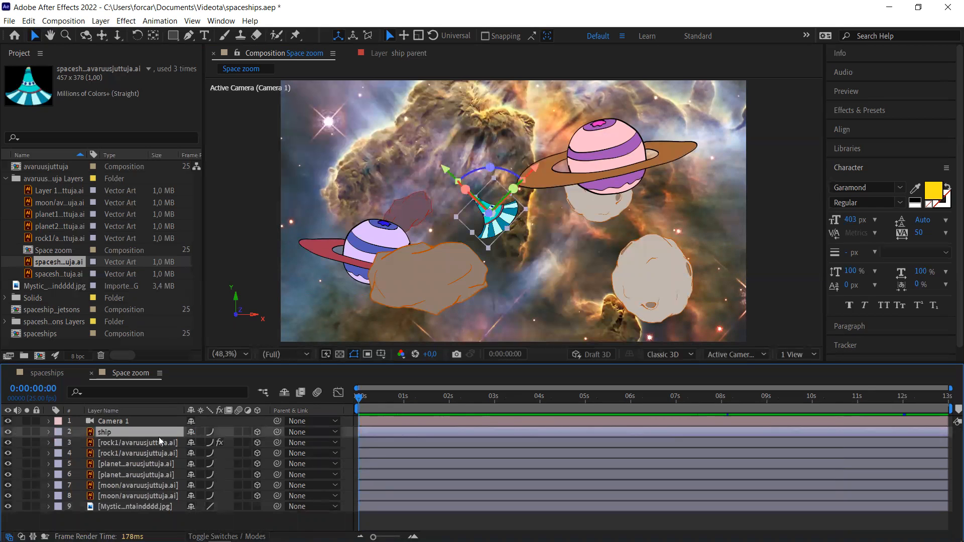
key(r)
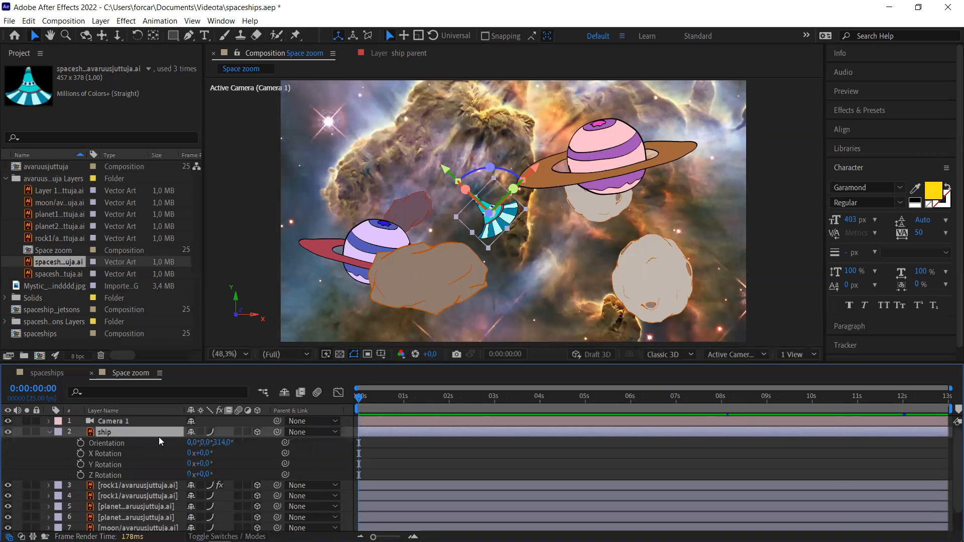
- Keyframe the ship's X, Y, Z Rotation and Orientation (0°, 0°, 314°) at 0:00, then move to about 3 s
click(80, 454)
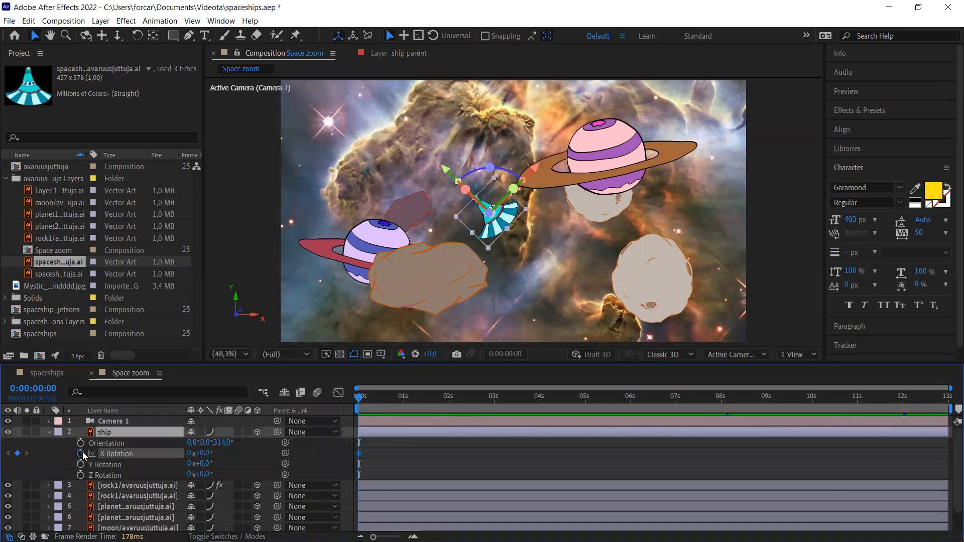
click(81, 464)
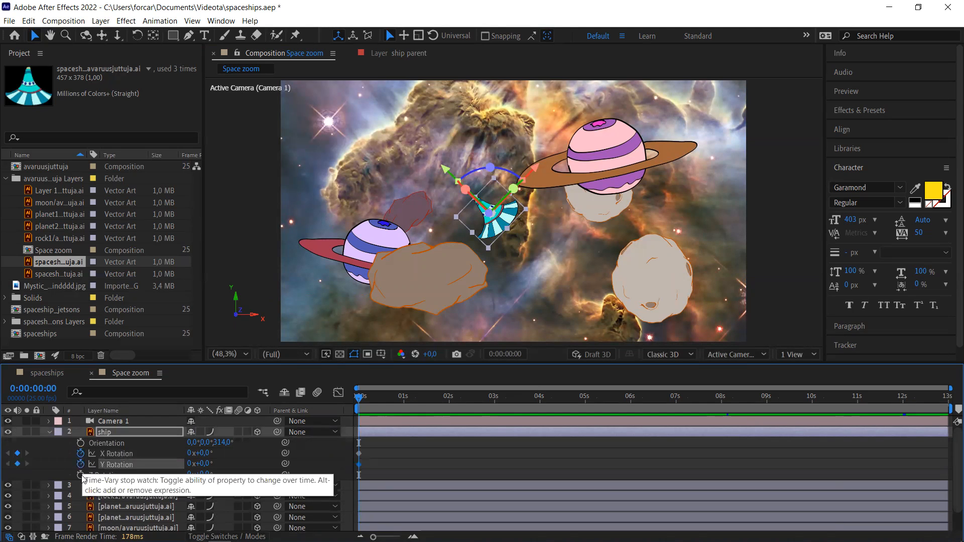
click(80, 474)
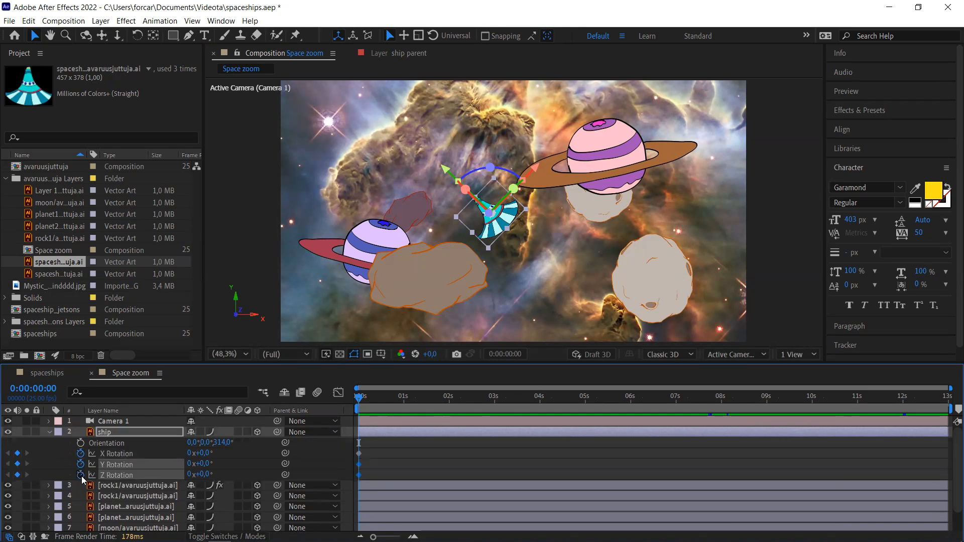
click(80, 443)
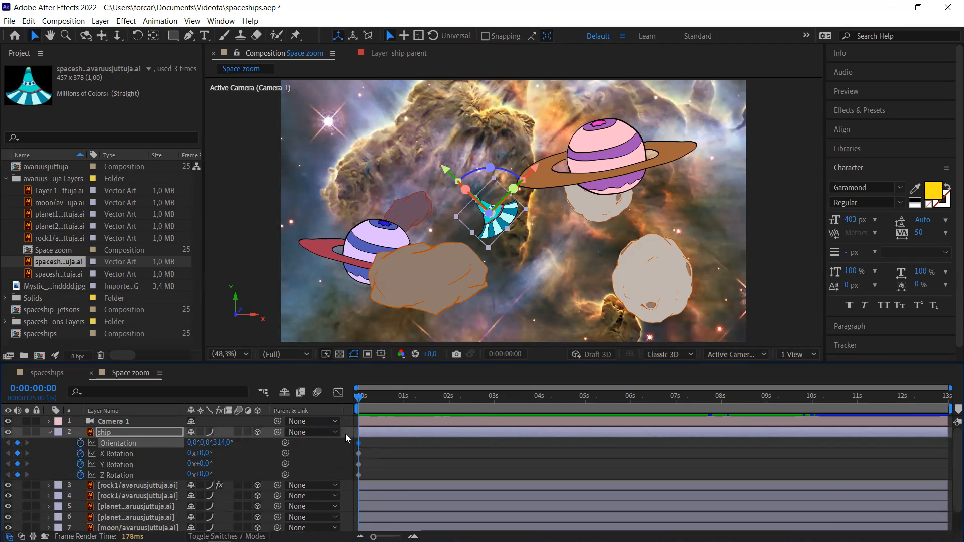
drag(359, 401, 489, 404)
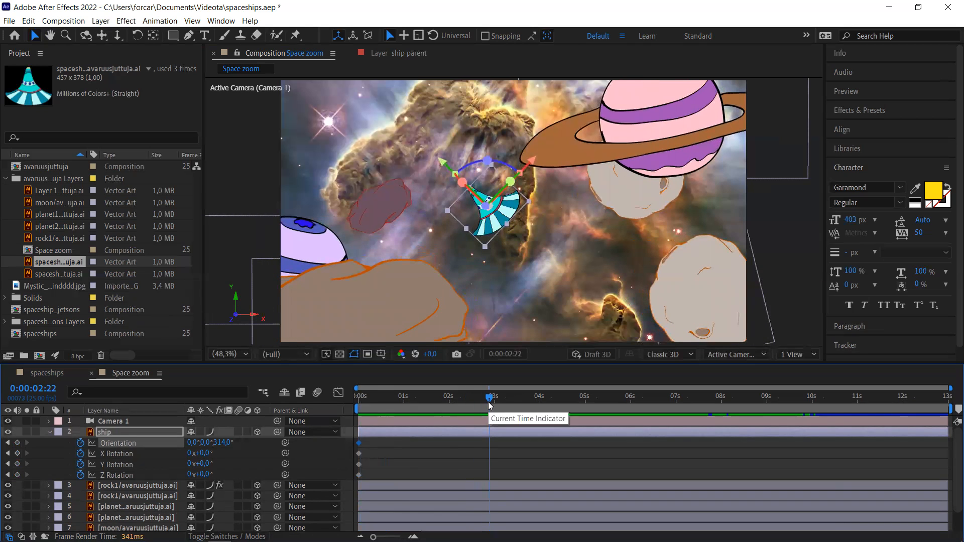
click(464, 233)
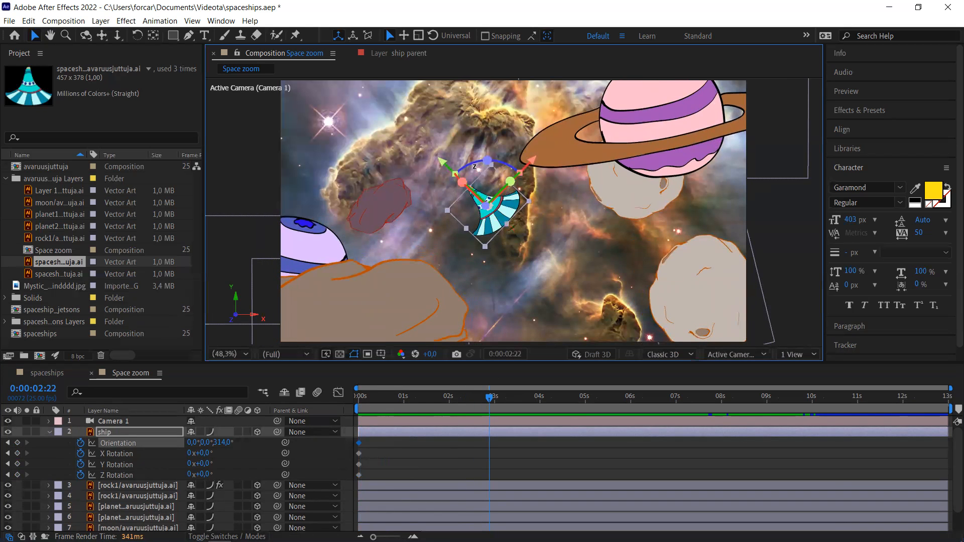
- Rotate the ship about Z to add Orientation keyframes near 3 s and 9 s
drag(486, 161, 456, 174)
drag(566, 399, 758, 420)
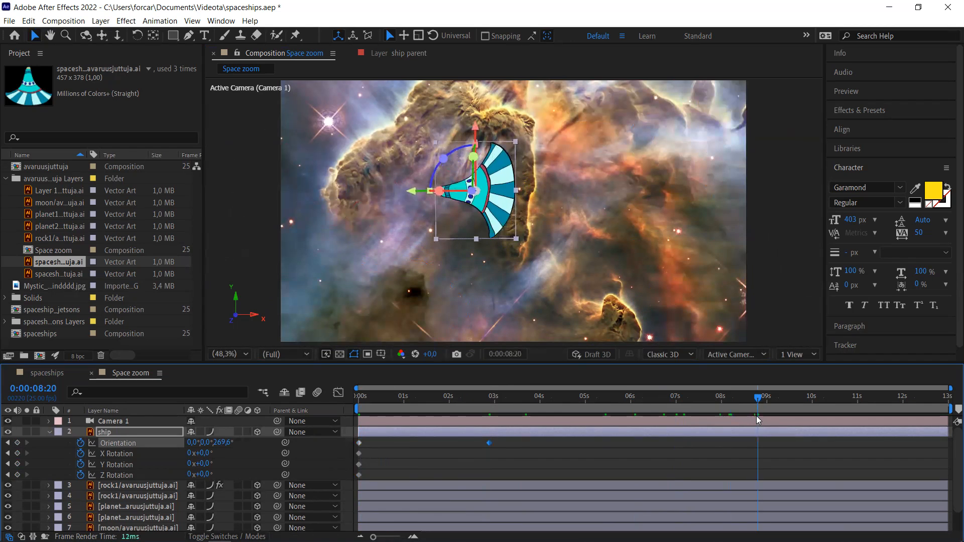
drag(443, 158, 464, 235)
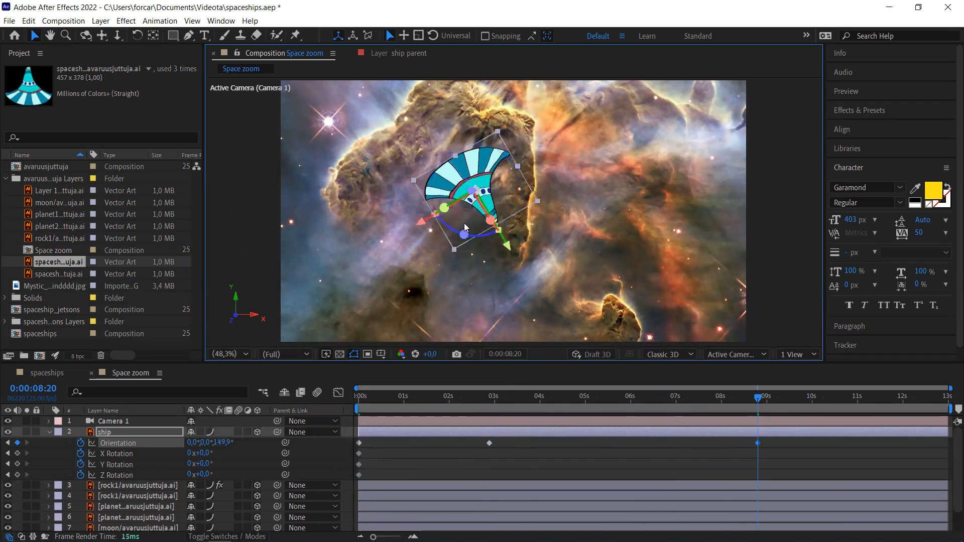
- Add a final Orientation keyframe of 0°, 0°, 66.9° near 12:23, then return to 0:00
click(759, 398)
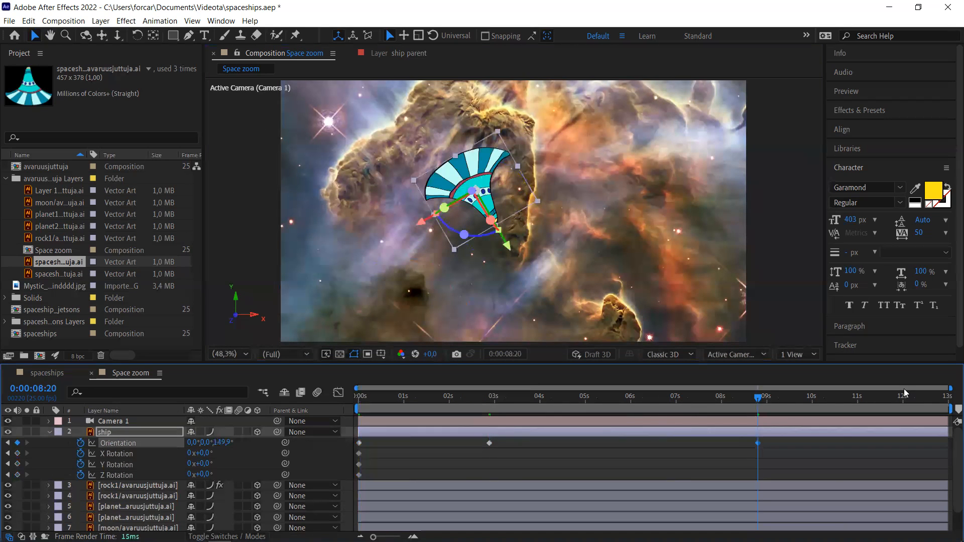
drag(791, 398, 947, 408)
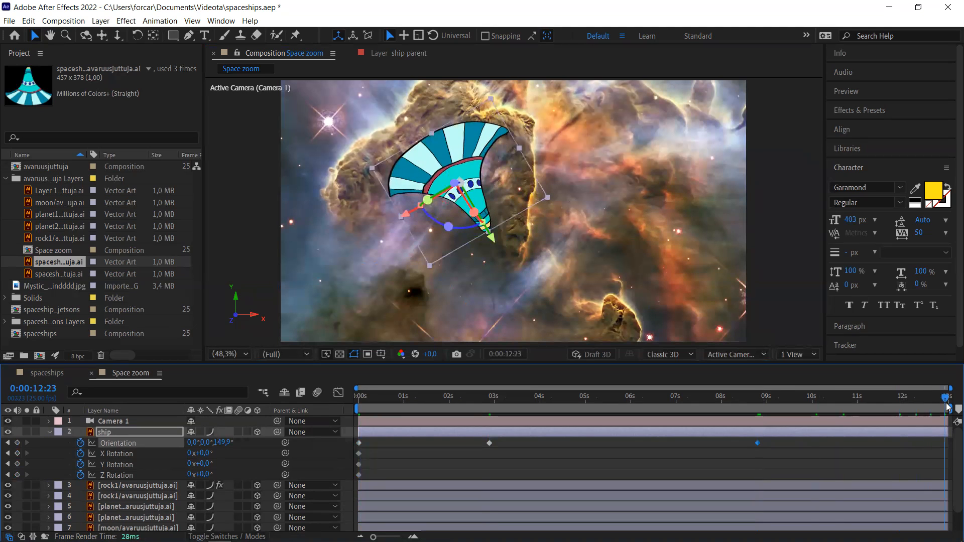
drag(467, 225, 515, 187)
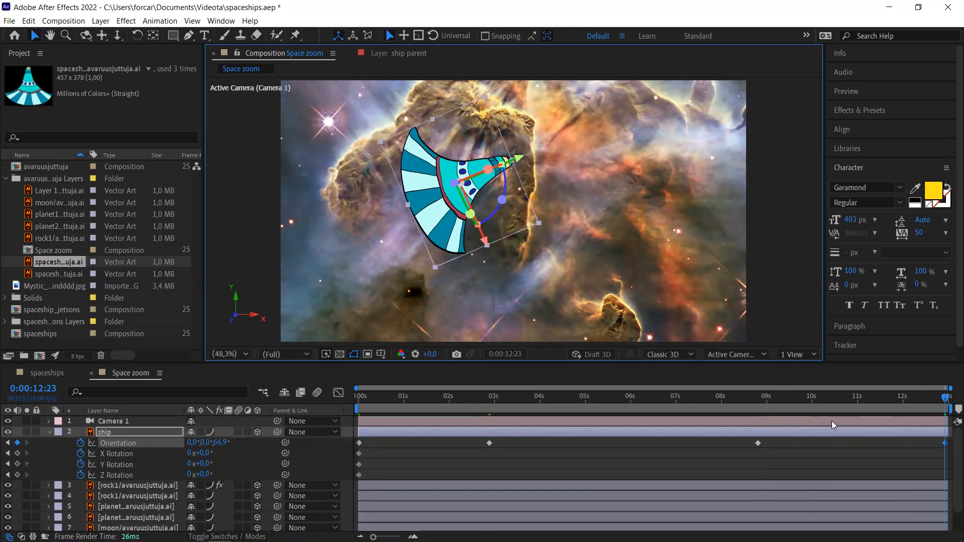
drag(945, 399, 774, 408)
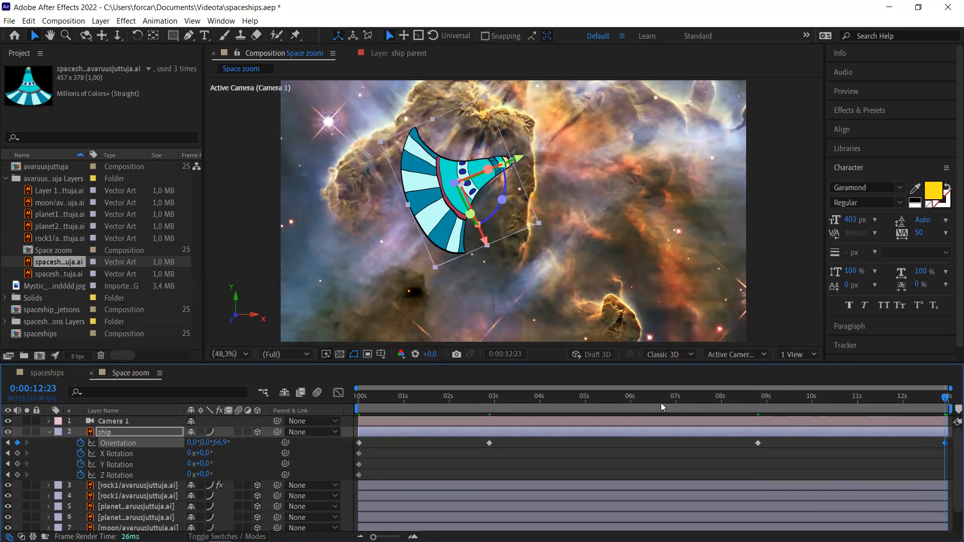
click(373, 408)
drag(374, 399, 359, 399)
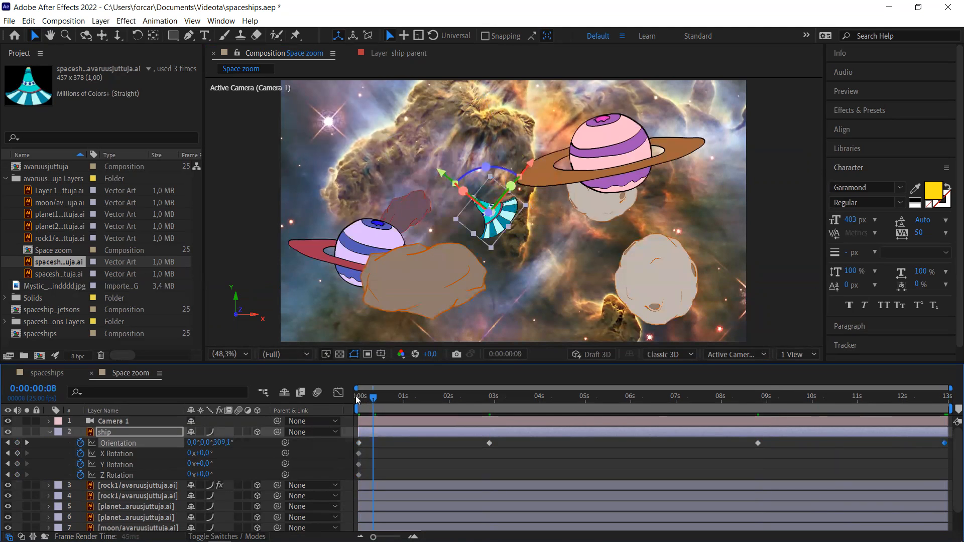
click(5, 180)
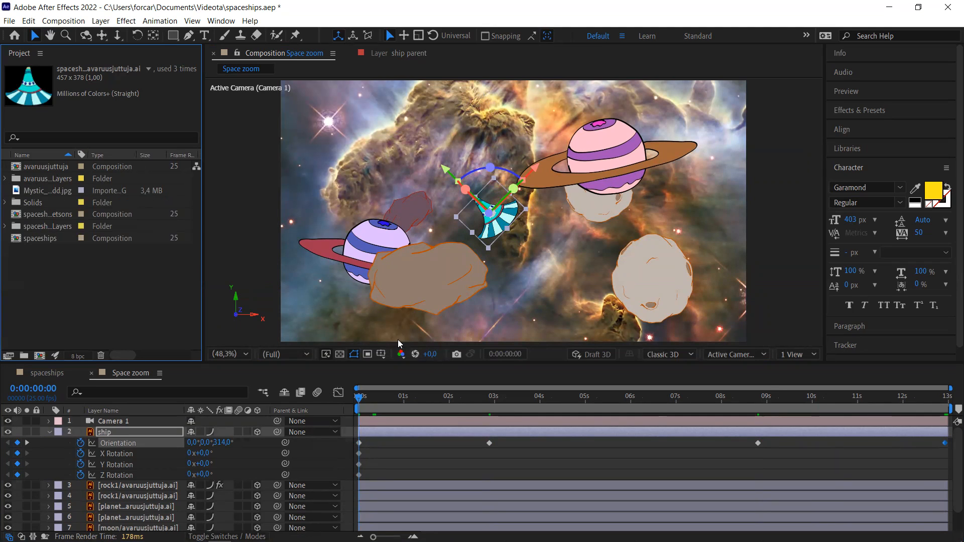
- Hide layer controls and preview Space zoom, stopping near 2 s with Orientation at 260.7°
key(ctrl+shift+h)
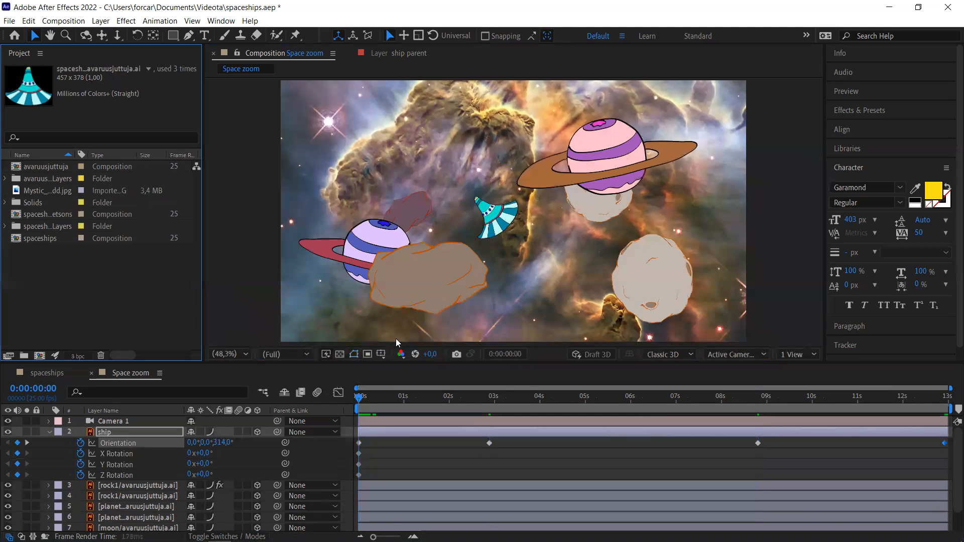
key(space)
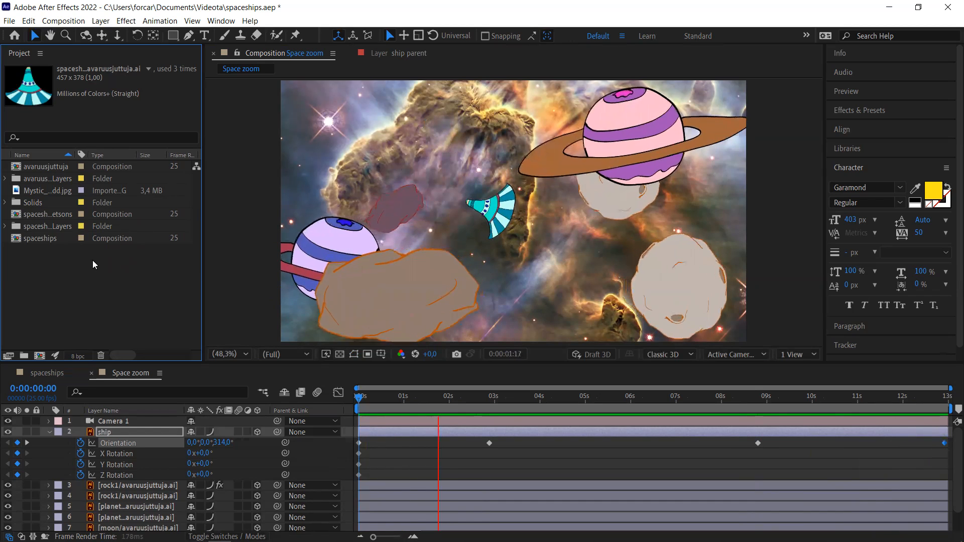
click(106, 294)
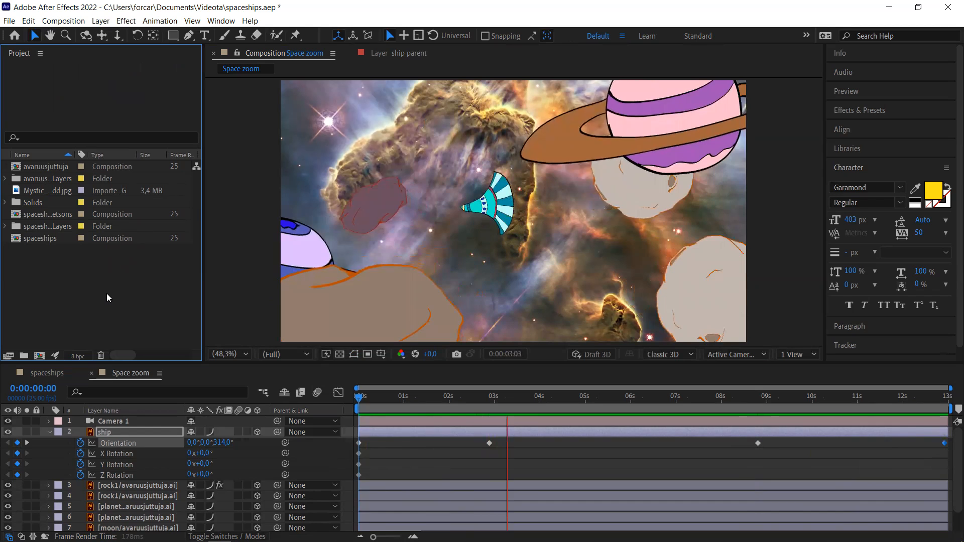
click(456, 408)
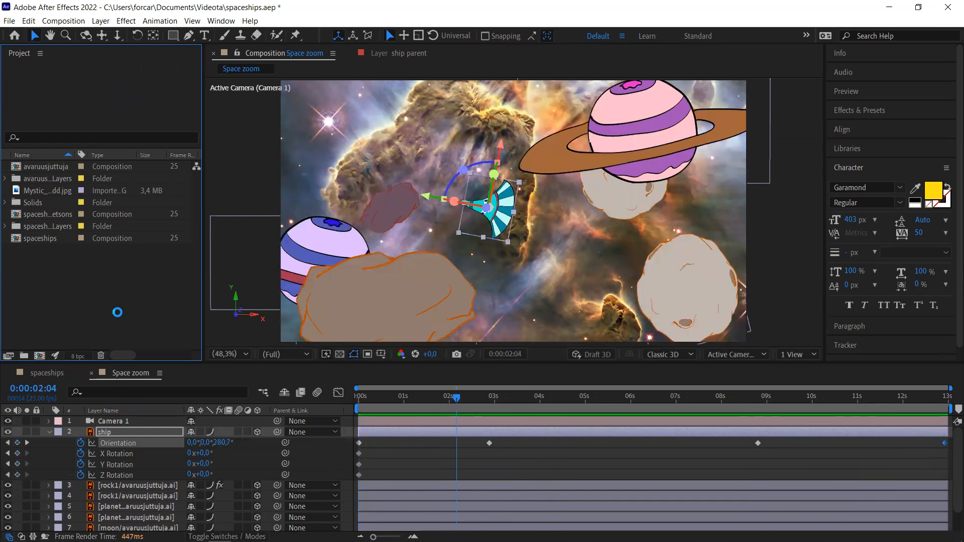
- Import Secret Clouds.wav (43 s, 44.1 kHz stereo) from the Downloads folder
double_click(117, 312)
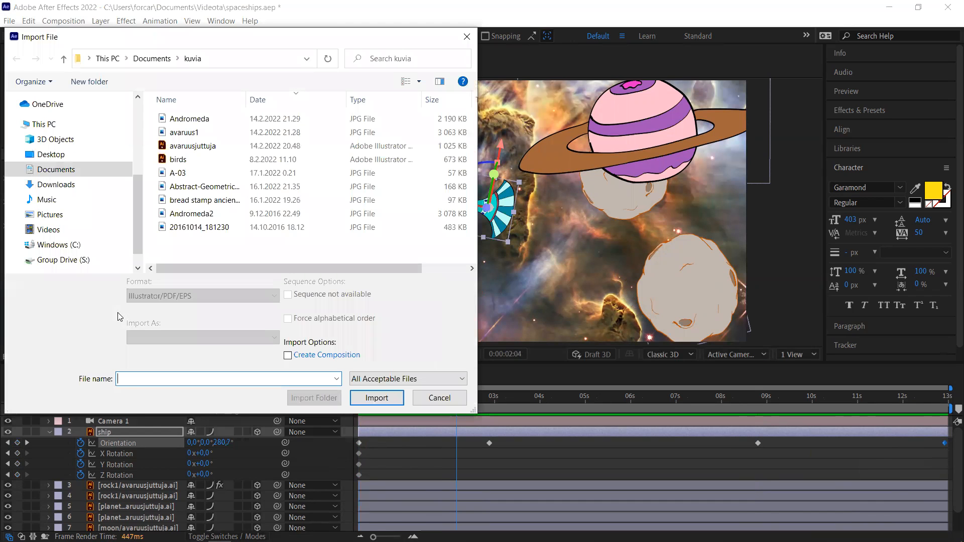
click(72, 184)
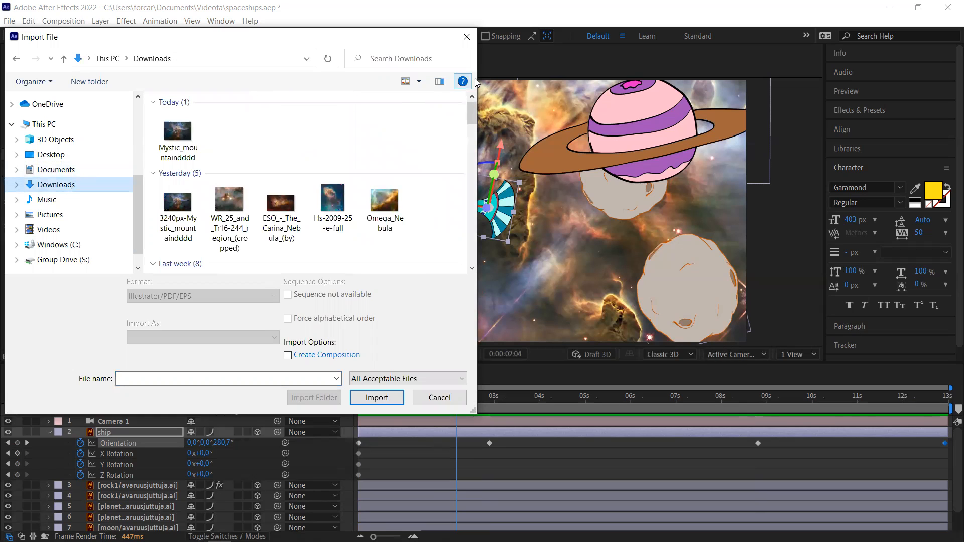
drag(473, 119, 479, 132)
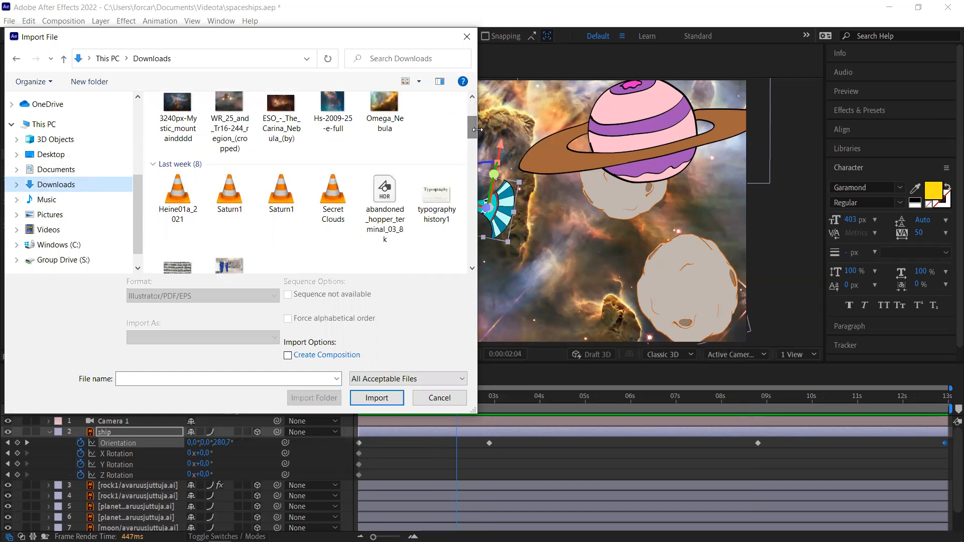
double_click(334, 197)
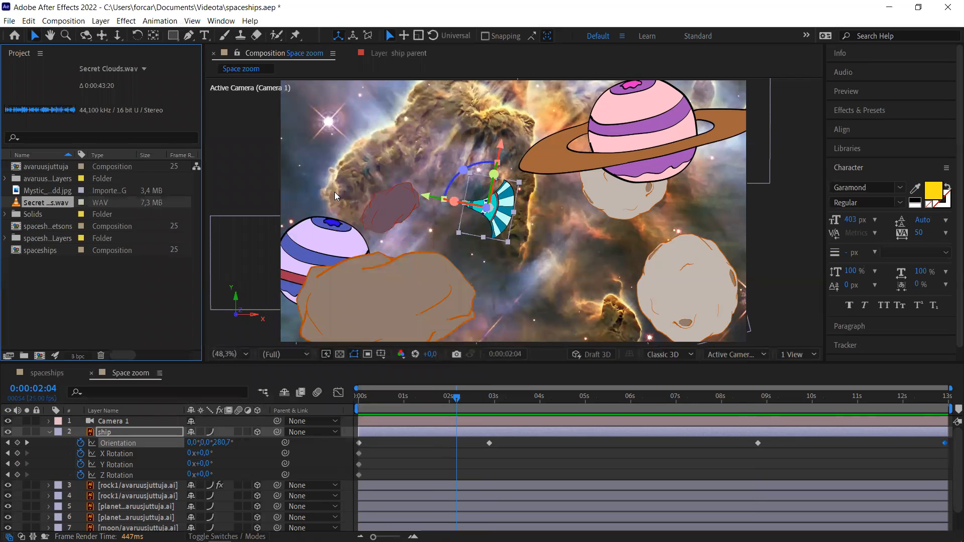
click(49, 433)
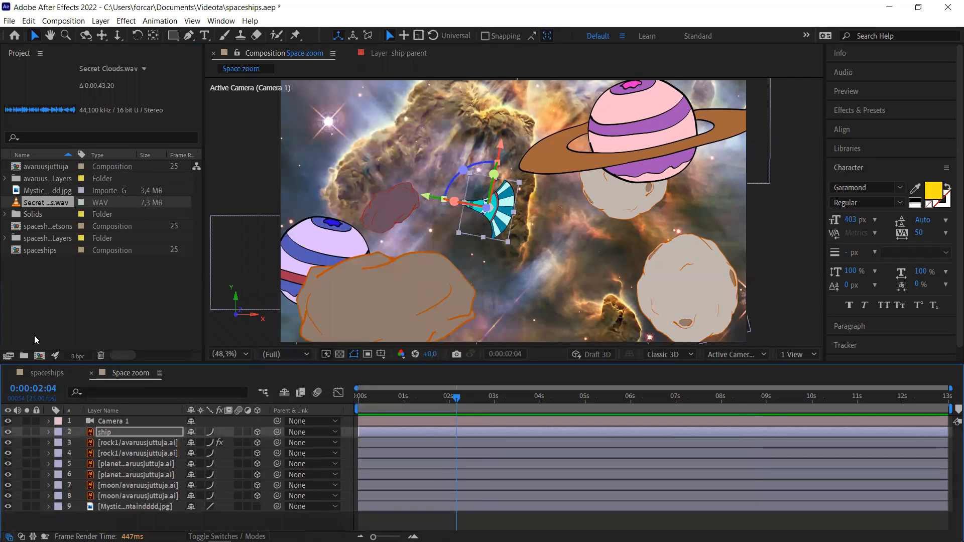
- Place Secret Clouds.wav as layer 10 in Space zoom and shift it earlier in time
drag(53, 207, 120, 520)
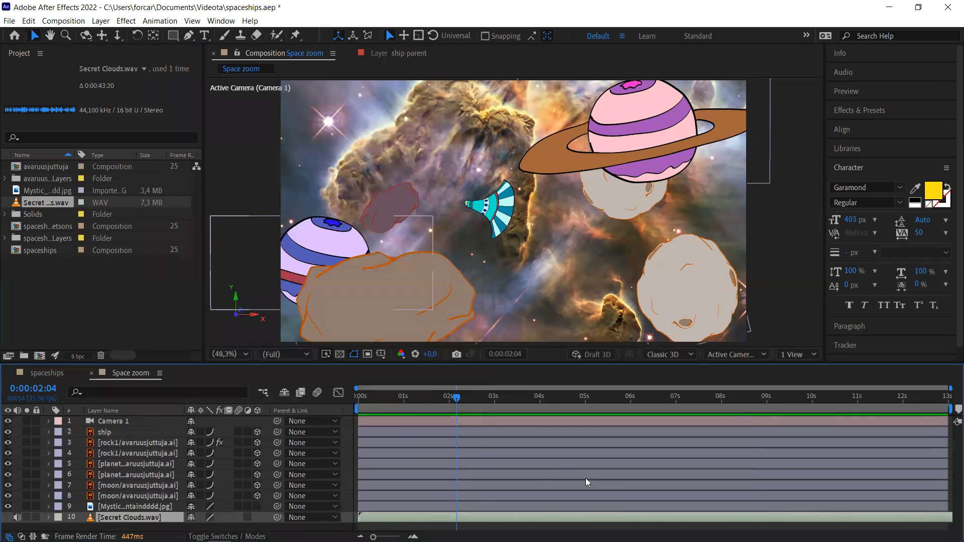
drag(690, 519, 614, 521)
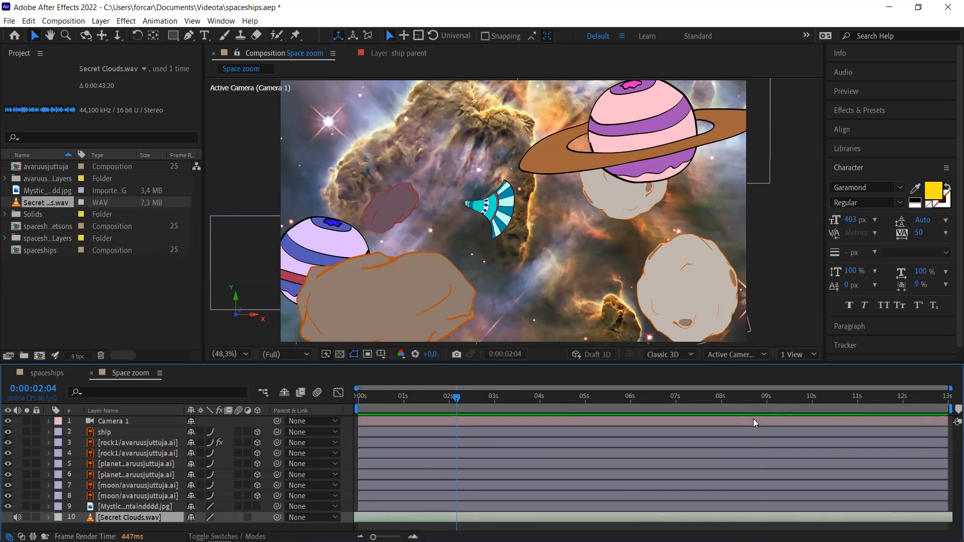
- Preview Space zoom with its soundtrack, stopping at 0:00:08:13
key(space)
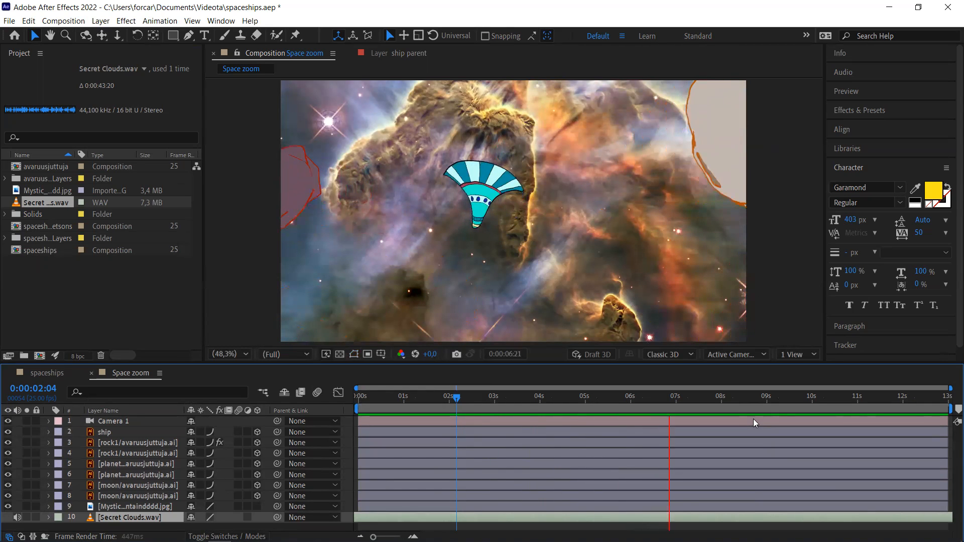
key(space)
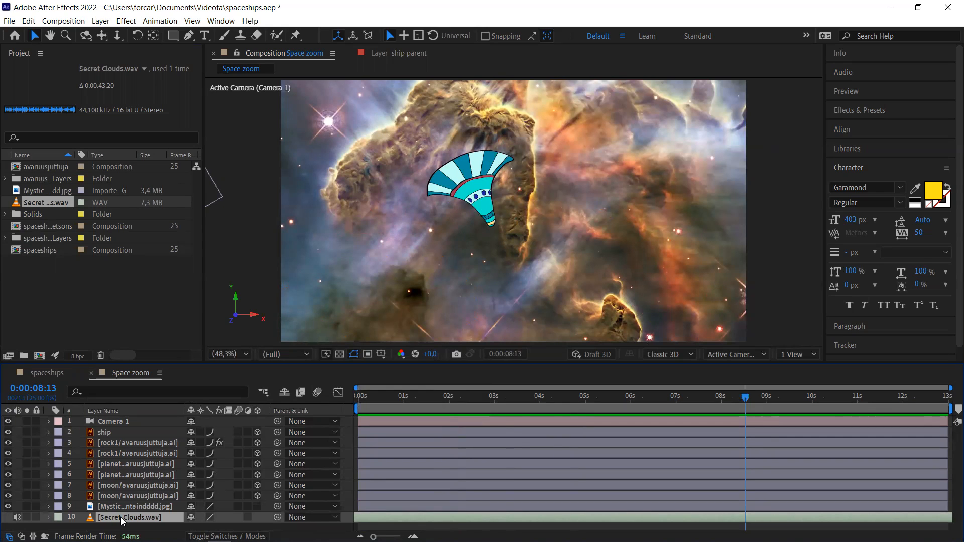
- Delete the Secret Clouds.wav audio layer (layer 10) from Space zoom
key(Delete)
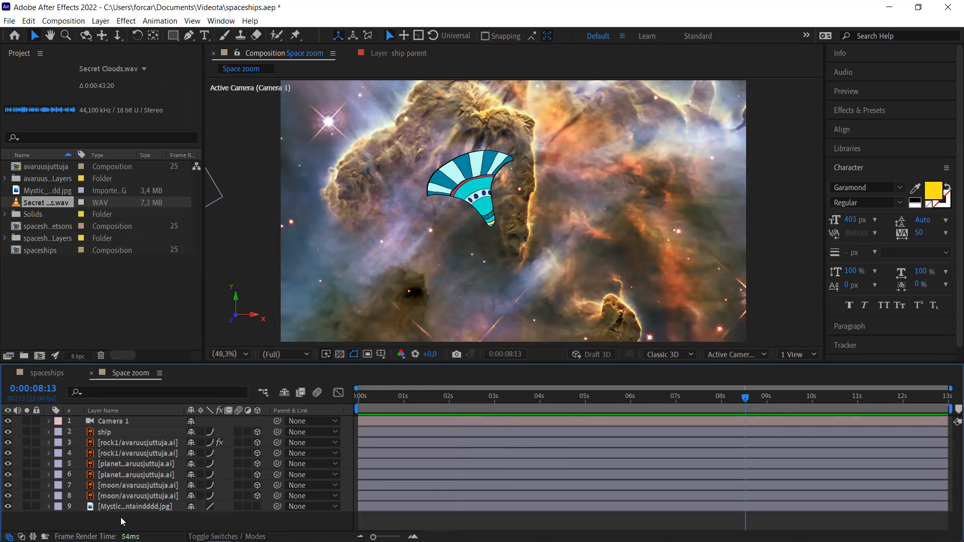
mouse_move(127, 532)
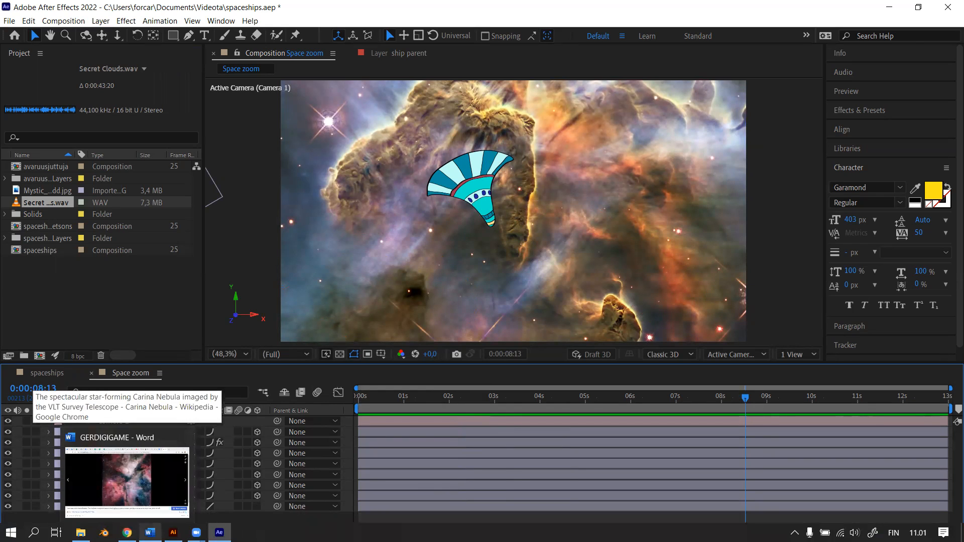
mouse_move(197, 532)
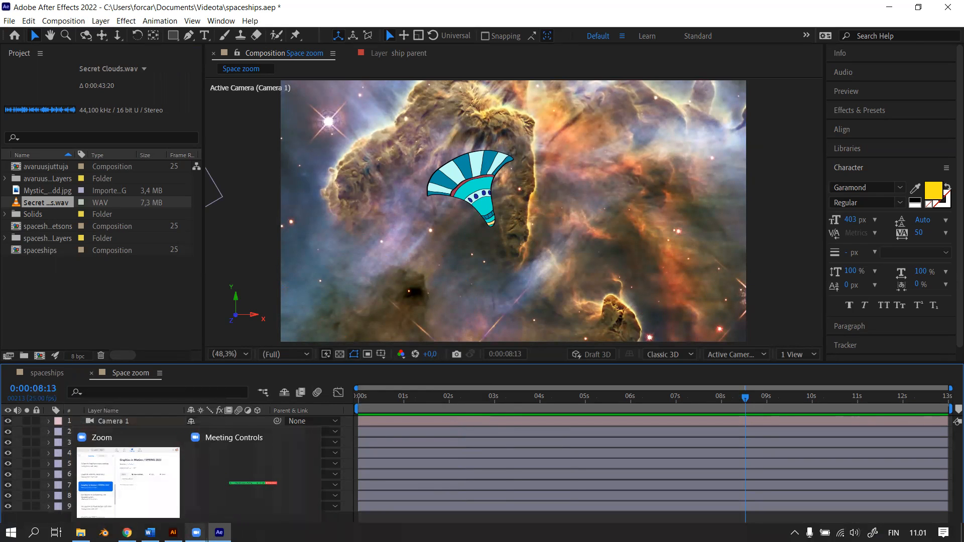